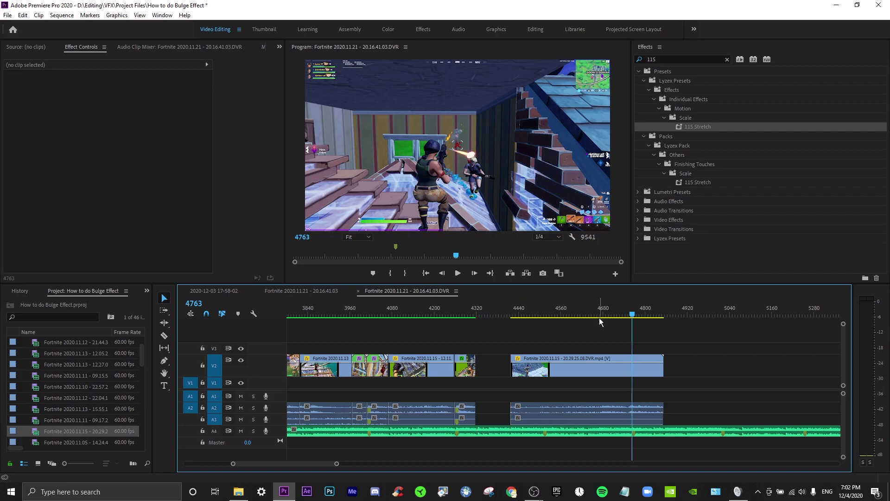
# Move the playhead back to frame 4571 in the Fortnite sequence
pyautogui.click(546, 375)
# Preview the later gameplay clip from frame 4571 through to frame 4752
pyautogui.click(554, 343)
pyautogui.click(564, 315)
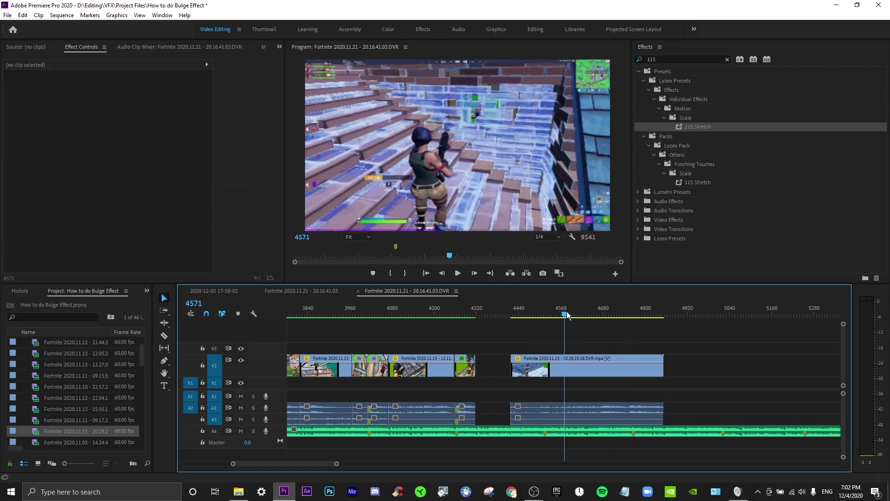
pyautogui.moveTo(566, 315)
pyautogui.mouseDown()
pyautogui.moveTo(617, 311)
pyautogui.moveTo(571, 315)
pyautogui.mouseUp()
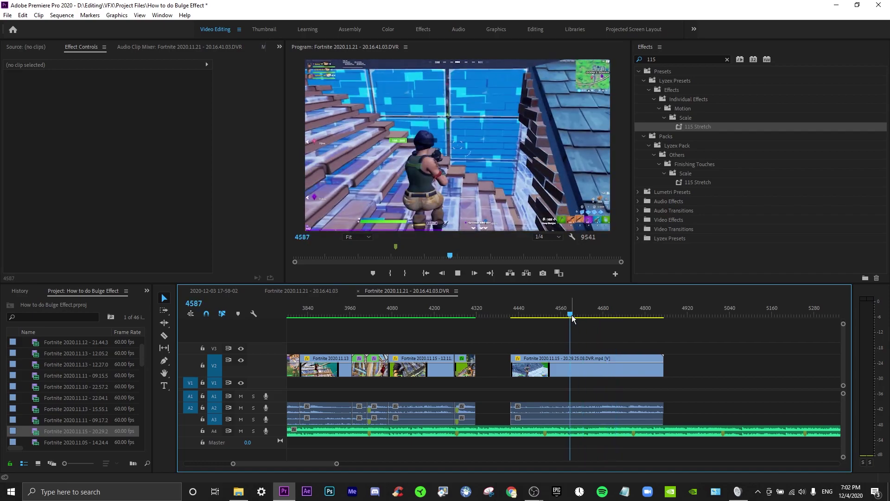
pyautogui.press('space')
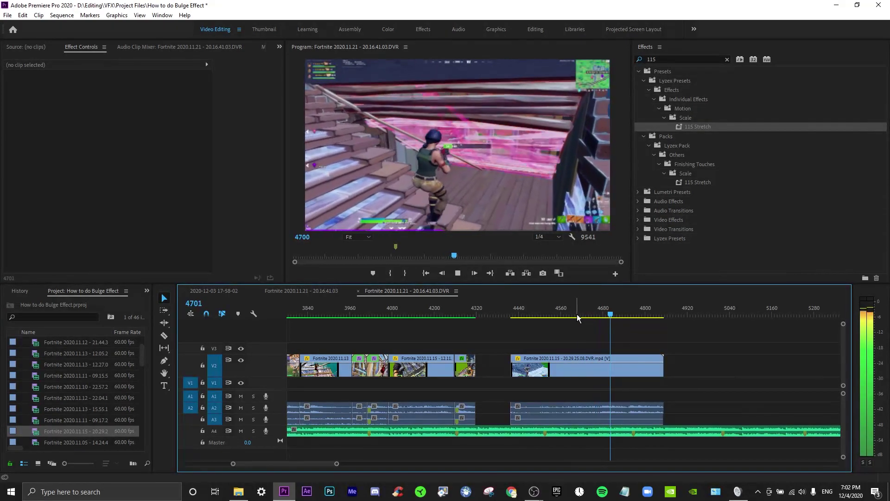
pyautogui.click(591, 315)
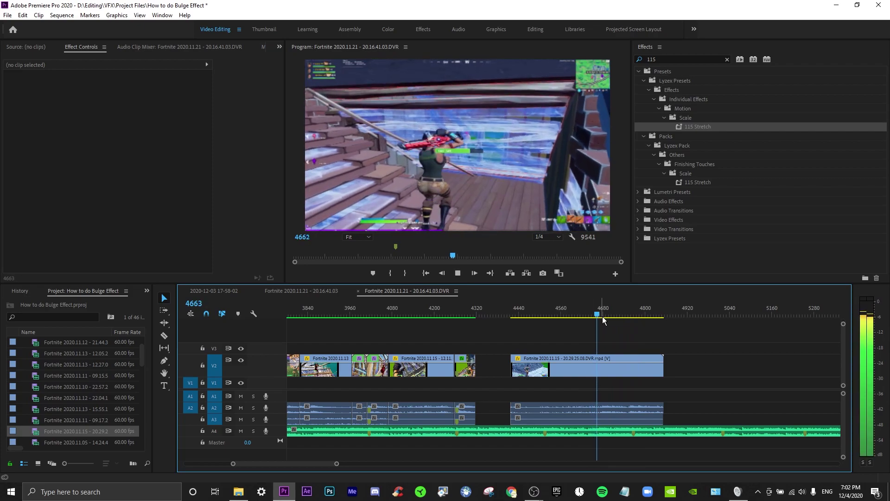
pyautogui.press('space')
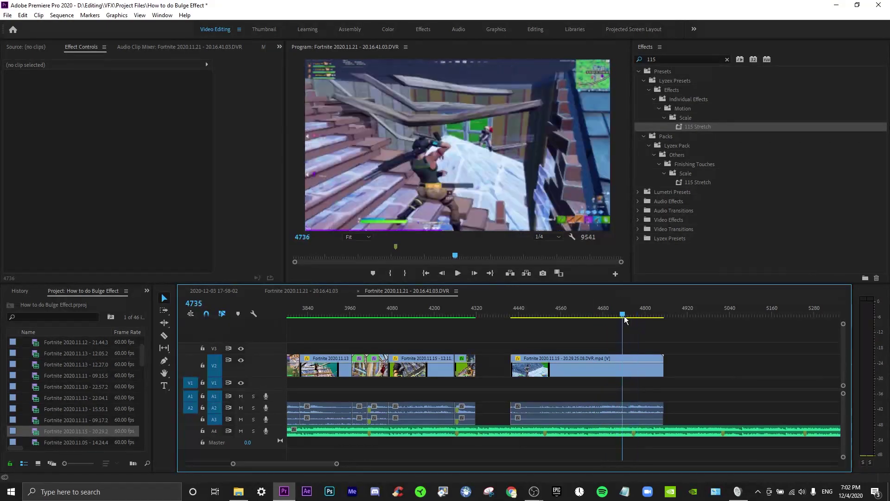
pyautogui.moveTo(625, 318); pyautogui.dragTo(629, 317)
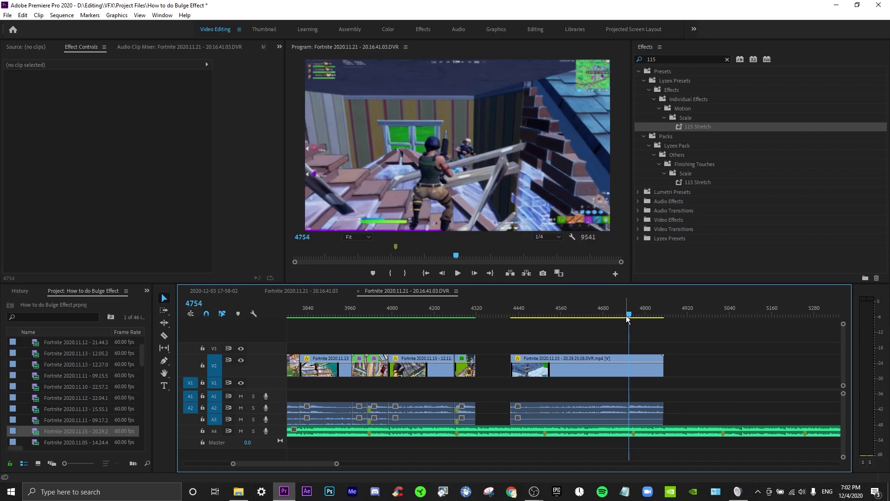
# Slide the V2 gameplay clip left until it butts against the preceding clips
pyautogui.click(596, 366)
pyautogui.moveTo(597, 371); pyautogui.dragTo(585, 371)
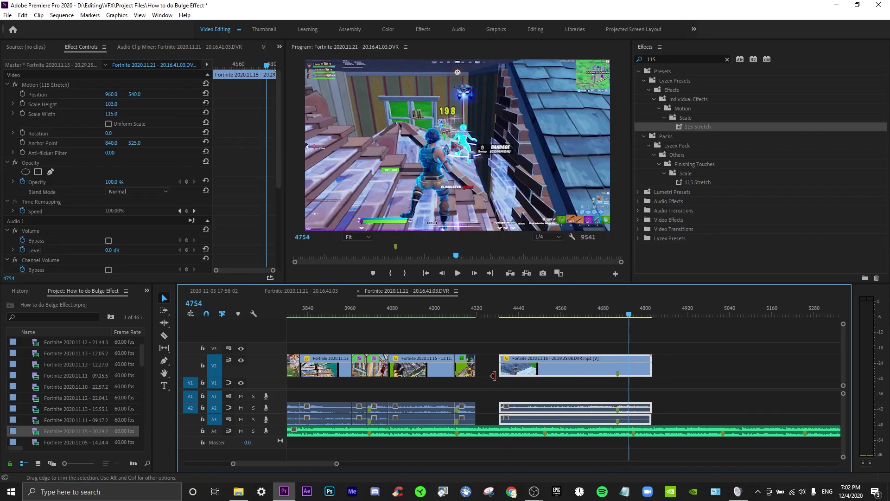
pyautogui.moveTo(493, 375); pyautogui.dragTo(476, 368)
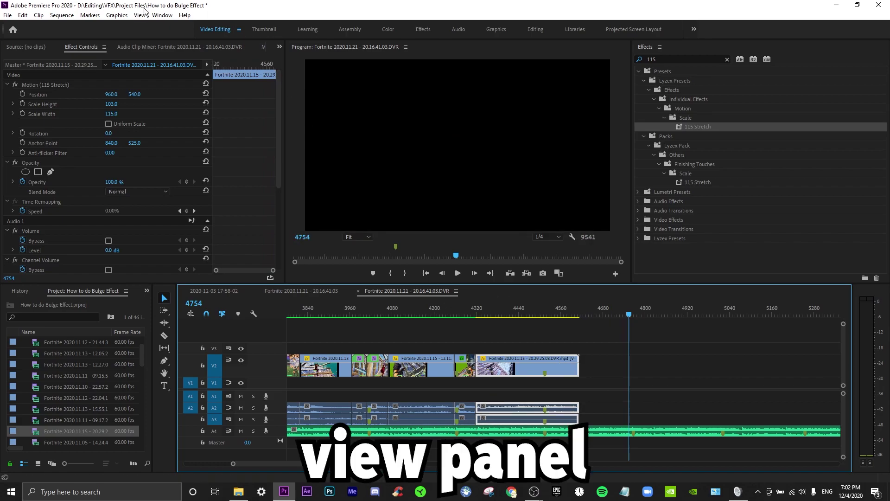
pyautogui.click(163, 15)
pyautogui.moveTo(139, 15)
pyautogui.moveTo(208, 26)
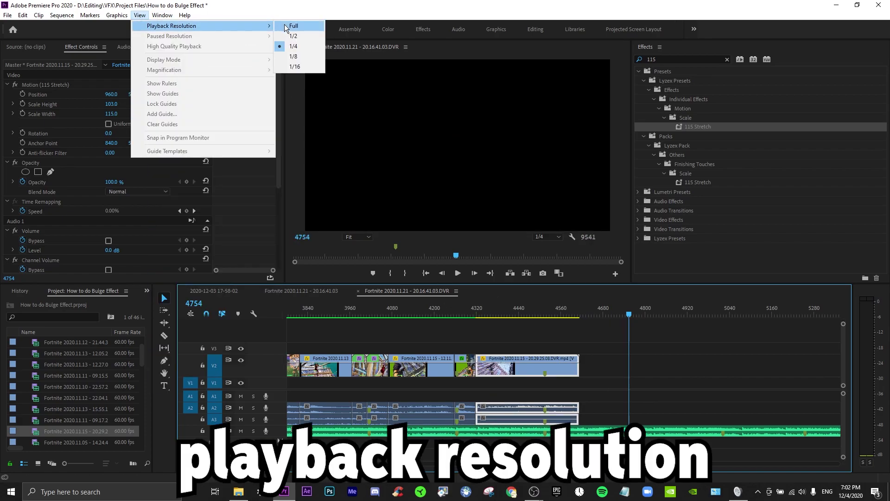
pyautogui.click(595, 365)
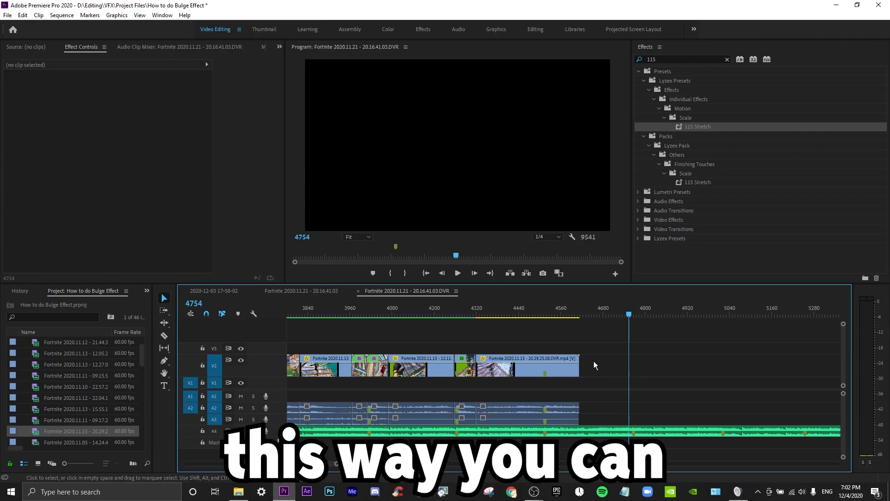
pyautogui.click(447, 311)
pyautogui.press('space')
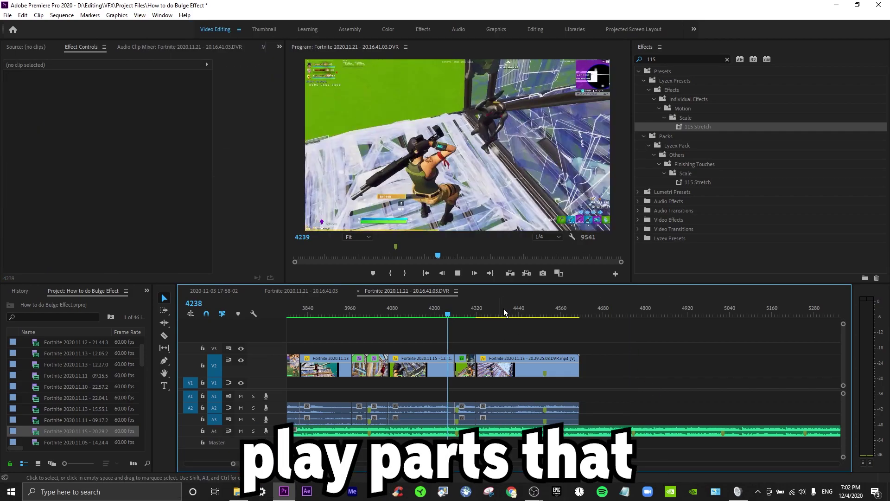
pyautogui.click(503, 308)
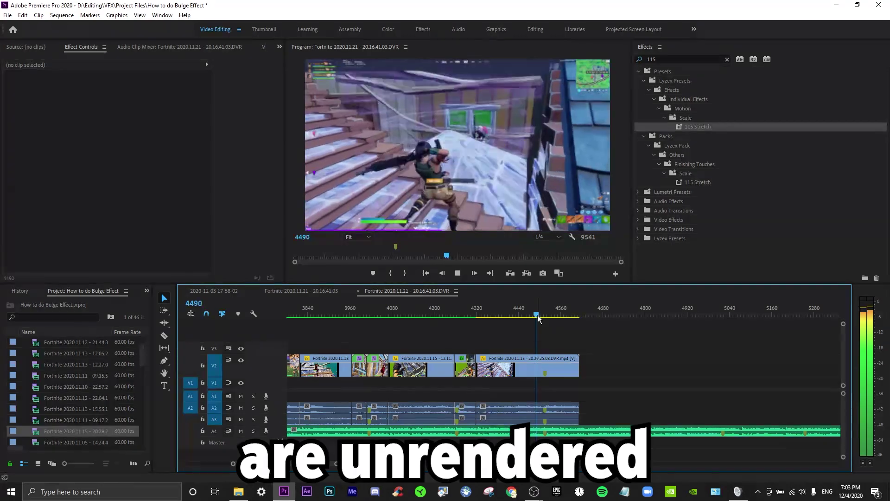
pyautogui.moveTo(538, 315)
pyautogui.mouseDown()
pyautogui.moveTo(526, 313)
pyautogui.moveTo(549, 313)
pyautogui.mouseUp()
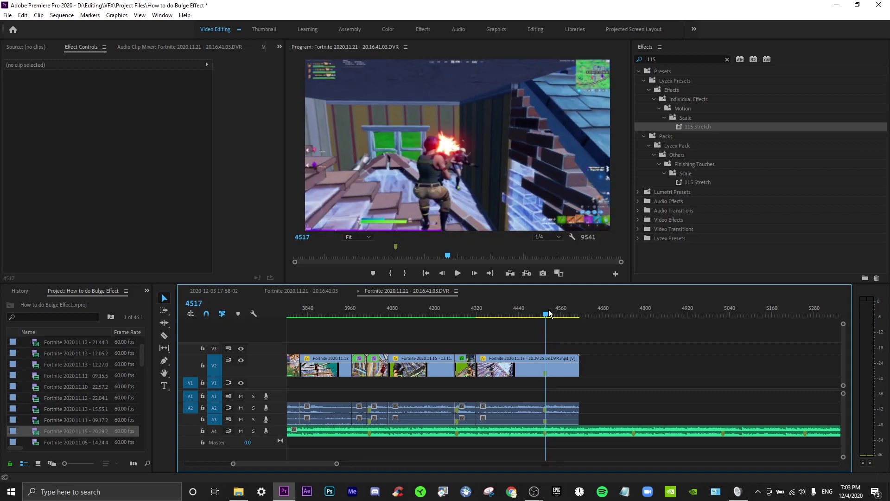
pyautogui.press('Right')
pyautogui.press('Right')
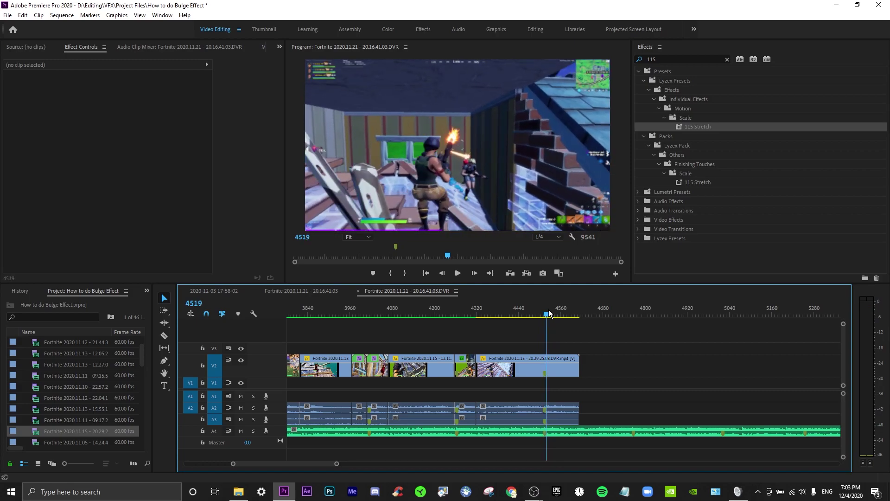
# Split the gameplay clip at the gunshot frame with the Razor tool
pyautogui.press('Left')
pyautogui.press('Left')
pyautogui.press('Left')
pyautogui.press('c')
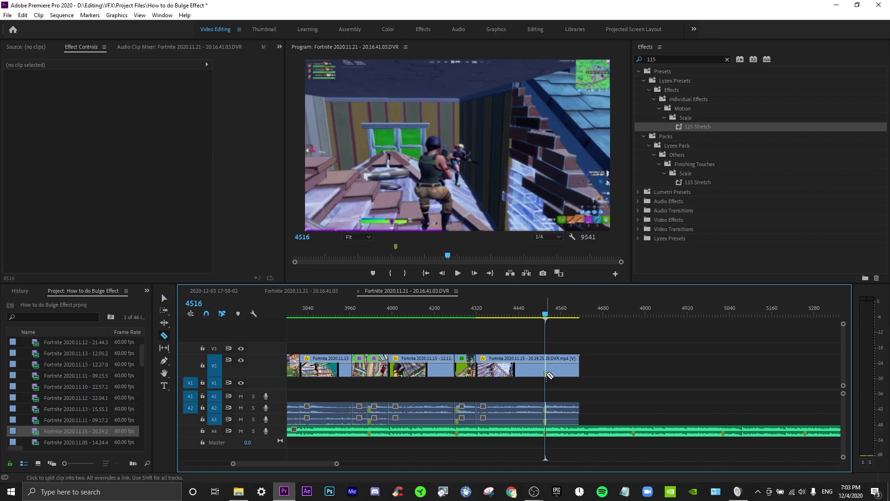
pyautogui.click(545, 375)
pyautogui.hotkey('shift', 'Right')
pyautogui.press('v')
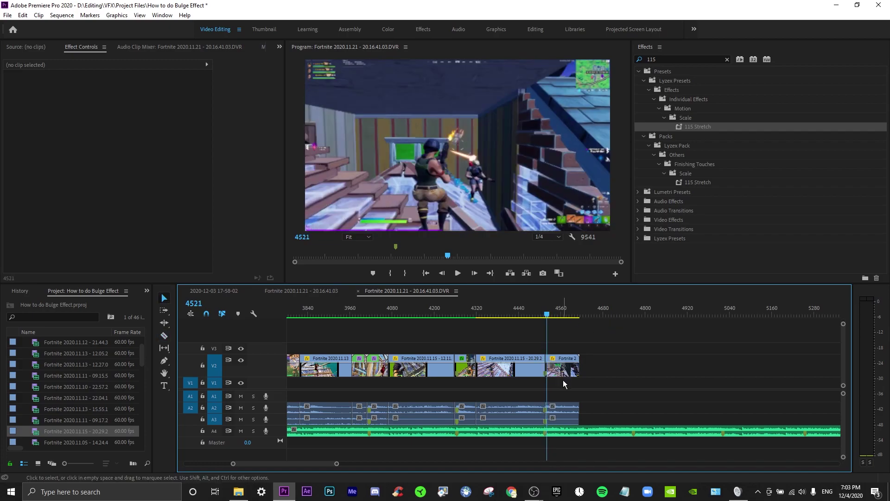
# Zoom in around the cut, select both clip pieces with audio, and preview the edit
pyautogui.moveTo(336, 463); pyautogui.dragTo(332, 464)
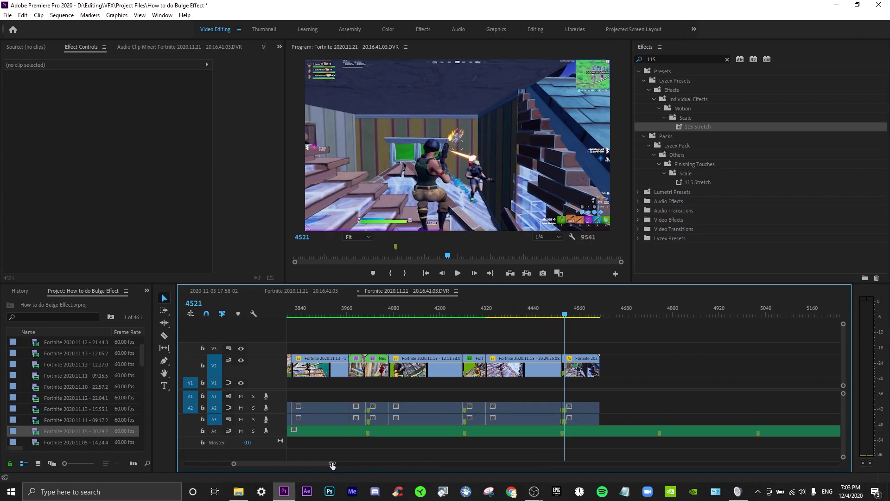
pyautogui.press('=')
pyautogui.moveTo(605, 388); pyautogui.dragTo(486, 374)
pyautogui.click(498, 311)
pyautogui.press('space')
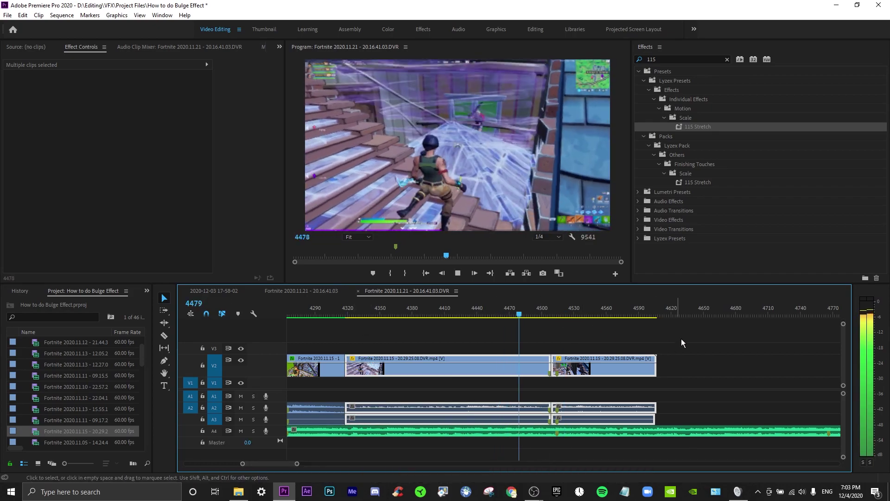
pyautogui.click(551, 311)
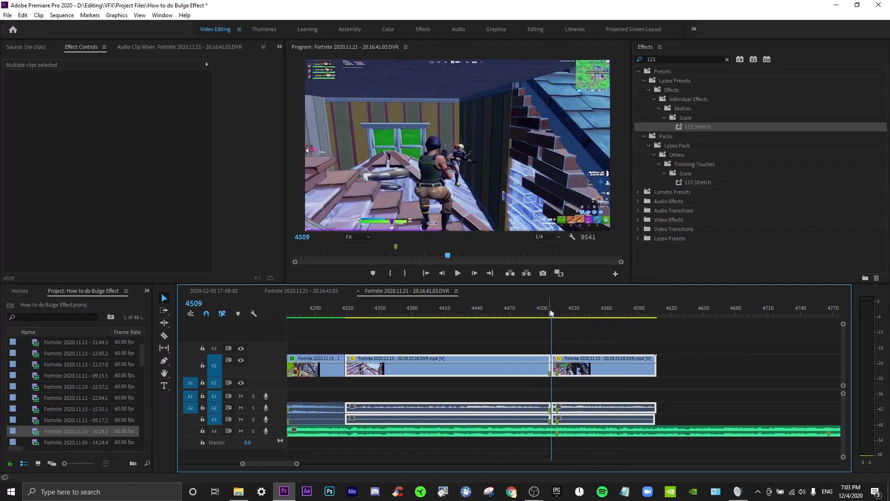
# Go to frame 4569 and save the project
pyautogui.click(195, 302)
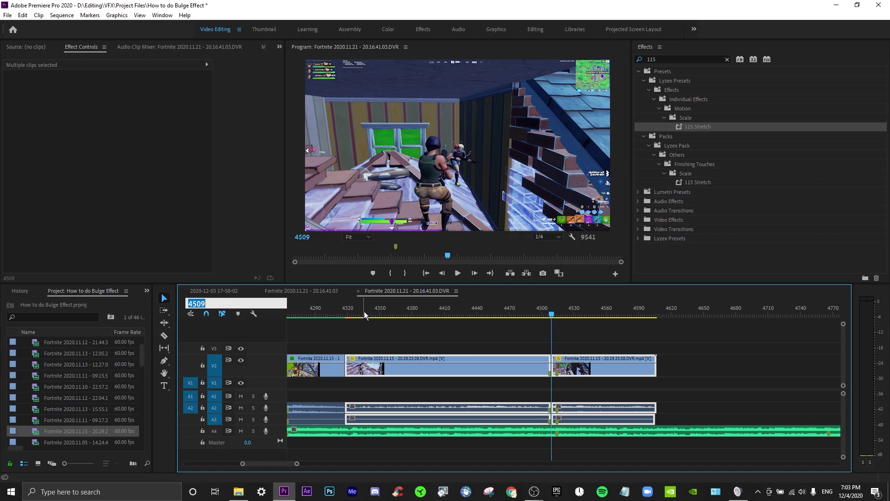
pyautogui.write('4569')
pyautogui.press('Return')
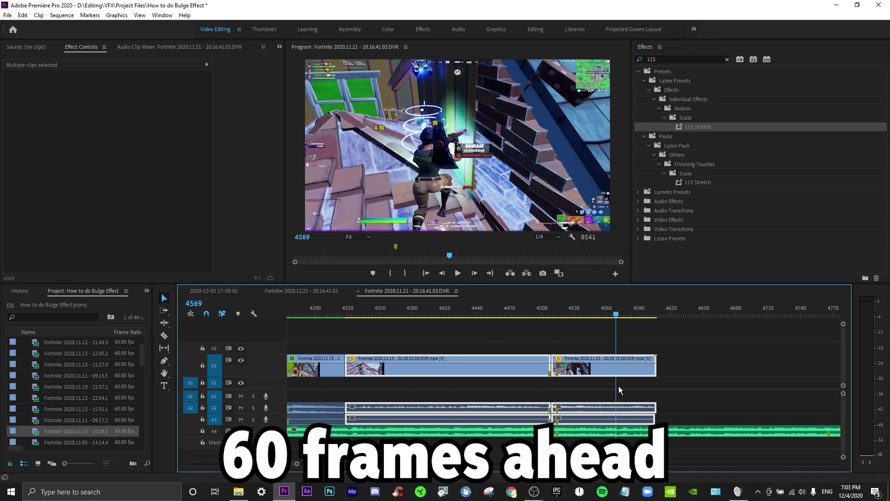
pyautogui.hotkey('ctrl', 's')
# Cut the clips at frame 4569 and delete the leftover tail
pyautogui.press('c')
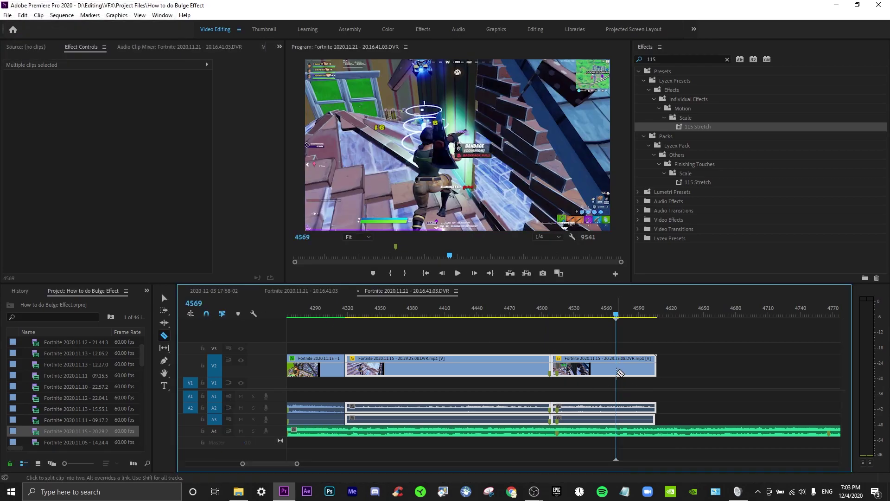
pyautogui.click(617, 369)
pyautogui.press('v')
pyautogui.click(624, 369)
pyautogui.press('Delete')
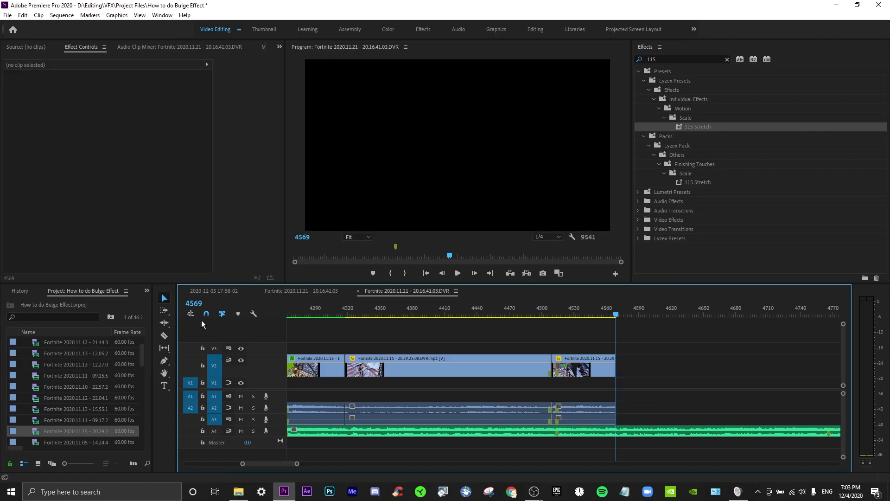
# Check the timecode display format and preview the trimmed ending
pyautogui.rightClick(198, 303)
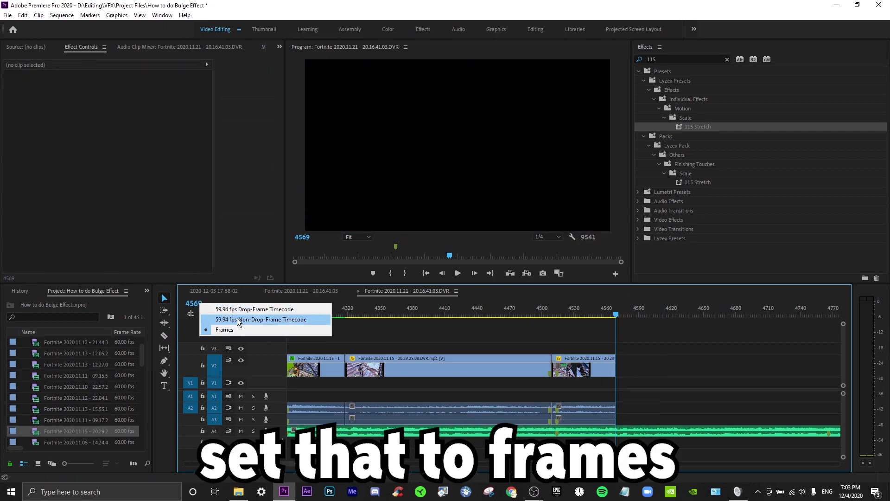
pyautogui.press('Escape')
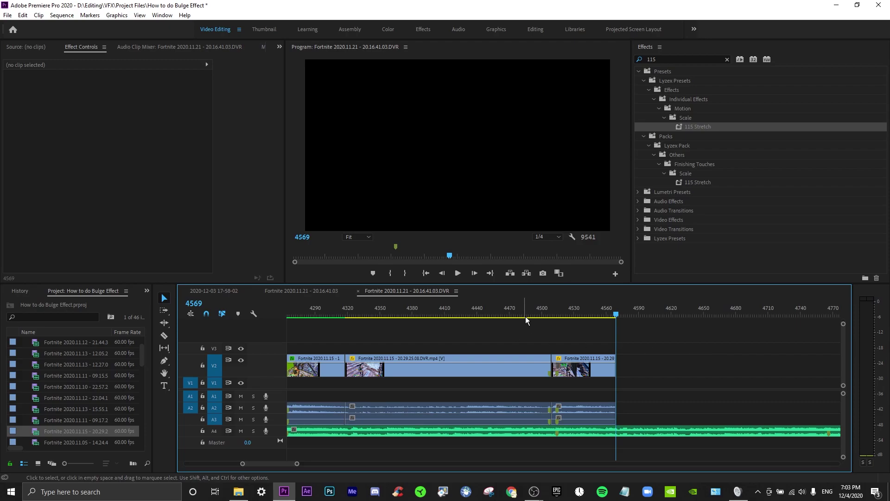
pyautogui.click(525, 316)
pyautogui.press('space')
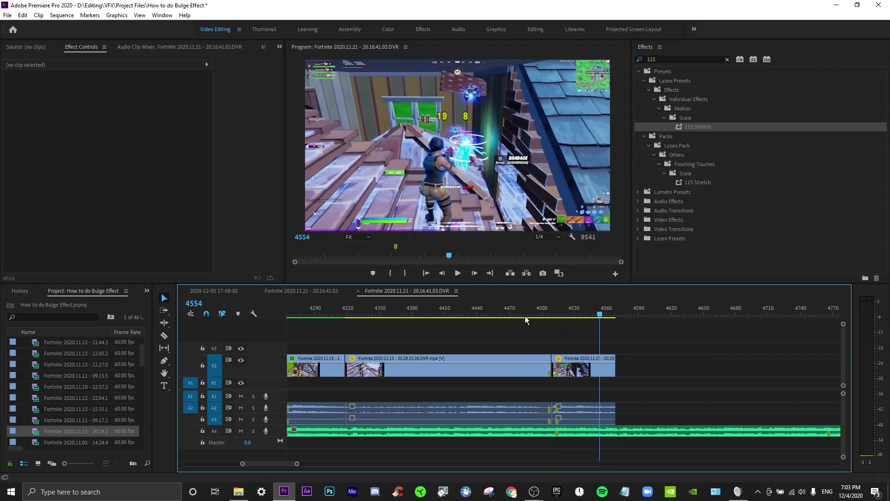
pyautogui.click(557, 313)
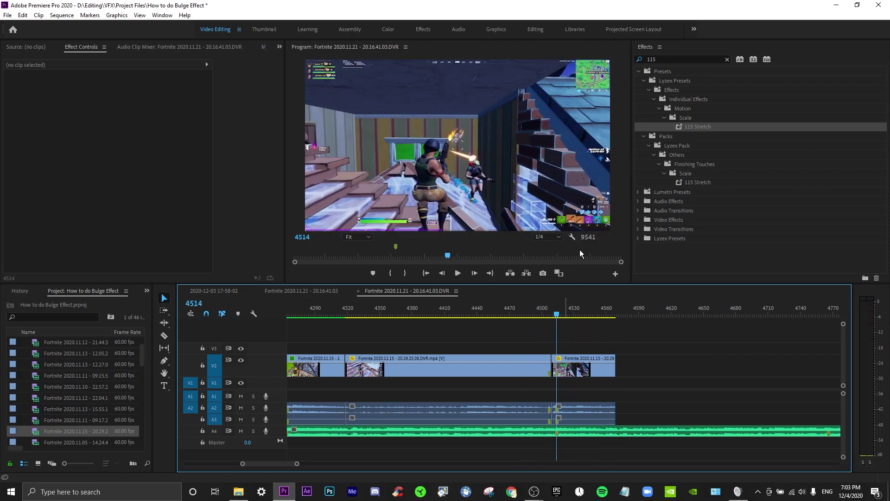
# Apply Sapphire S_Glint to the short clip piece after the cut
pyautogui.click(667, 58)
pyautogui.write('s')
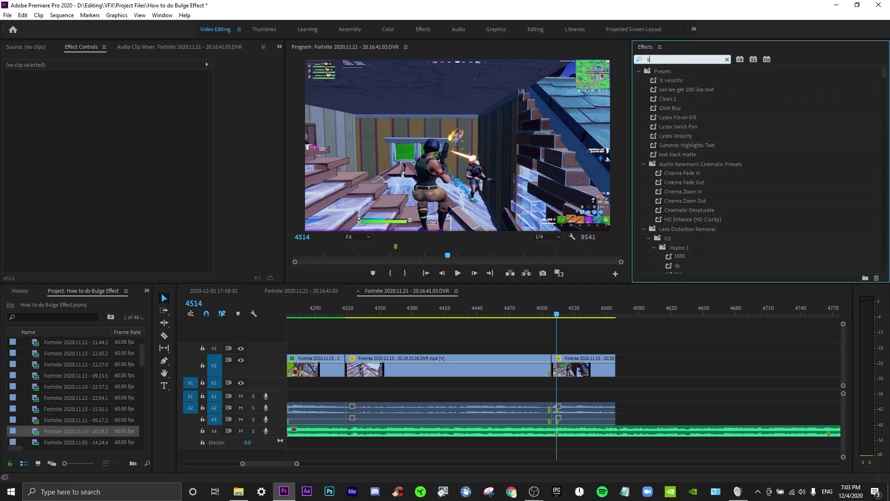
pyautogui.write('_glint')
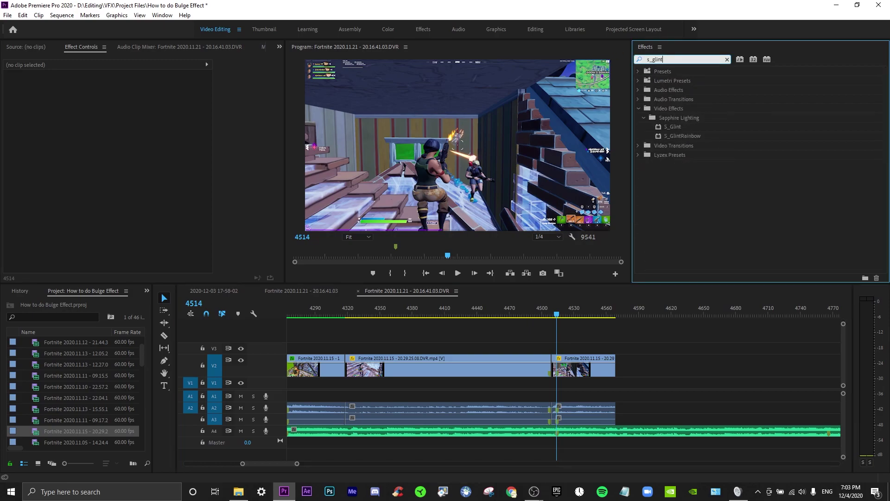
pyautogui.moveTo(672, 127); pyautogui.dragTo(585, 366)
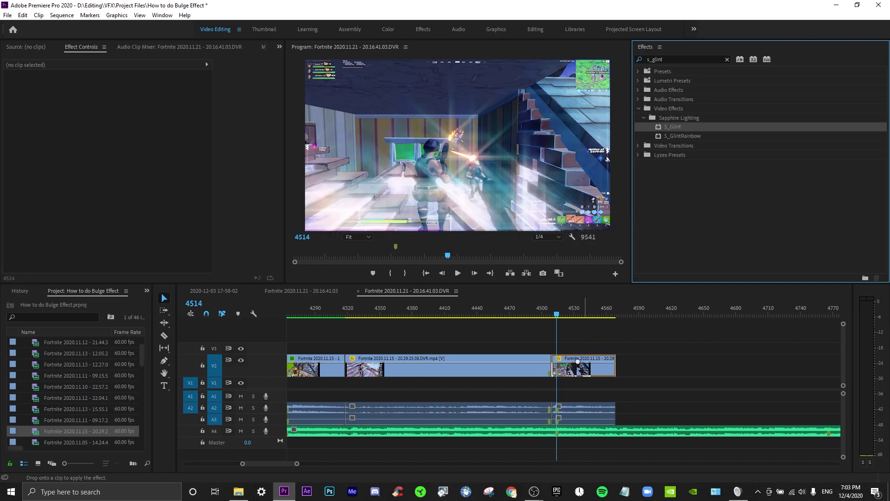
# Go to frame 4521 and bring the S_Glint Brightness and Threshold Add Color settings into view
pyautogui.click(556, 314)
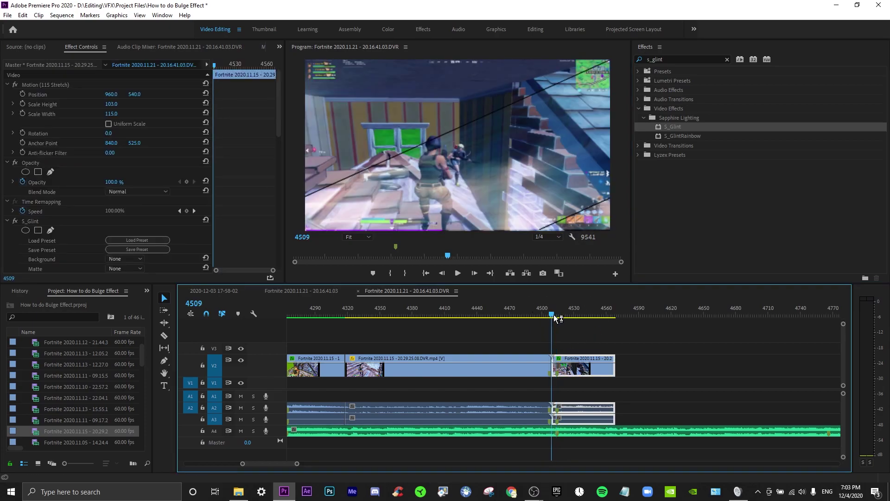
pyautogui.click(564, 315)
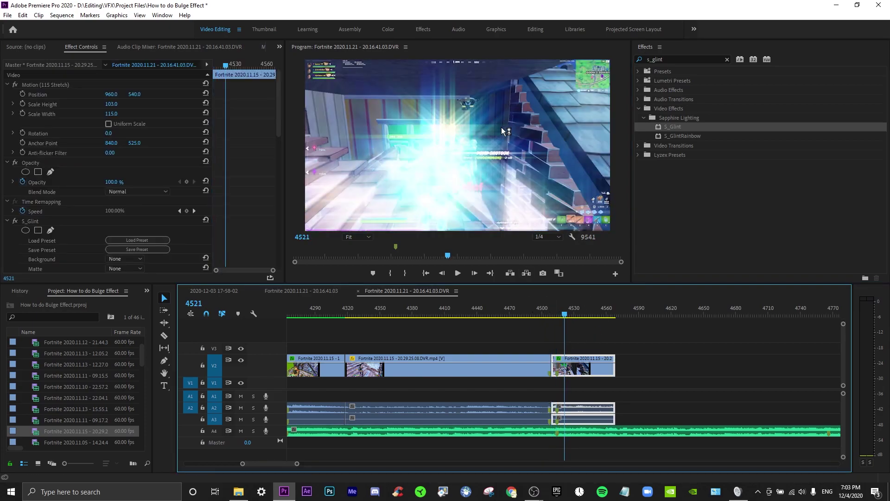
pyautogui.scroll(-5, 45, 229)
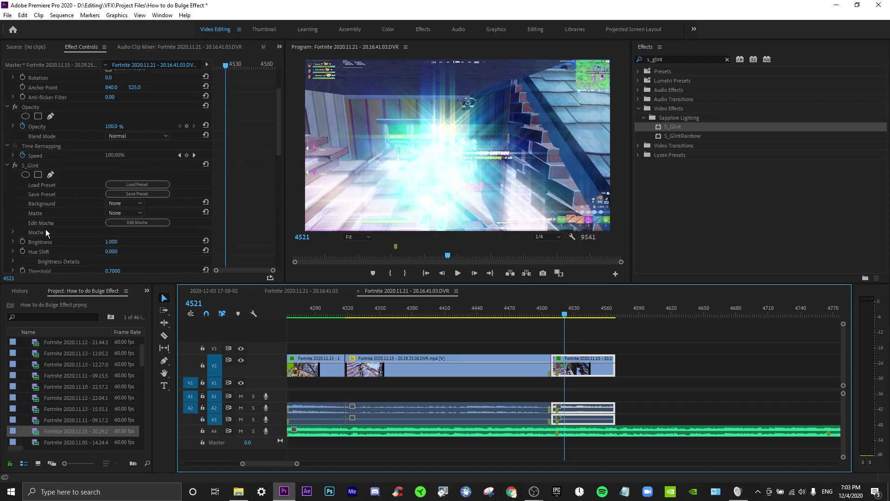
pyautogui.scroll(-2, 46, 230)
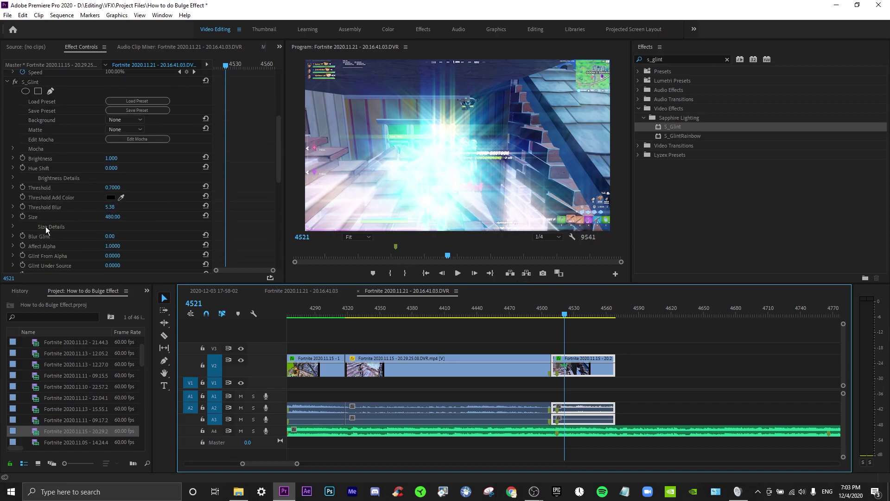
pyautogui.click(111, 158)
pyautogui.click(172, 171)
pyautogui.click(111, 198)
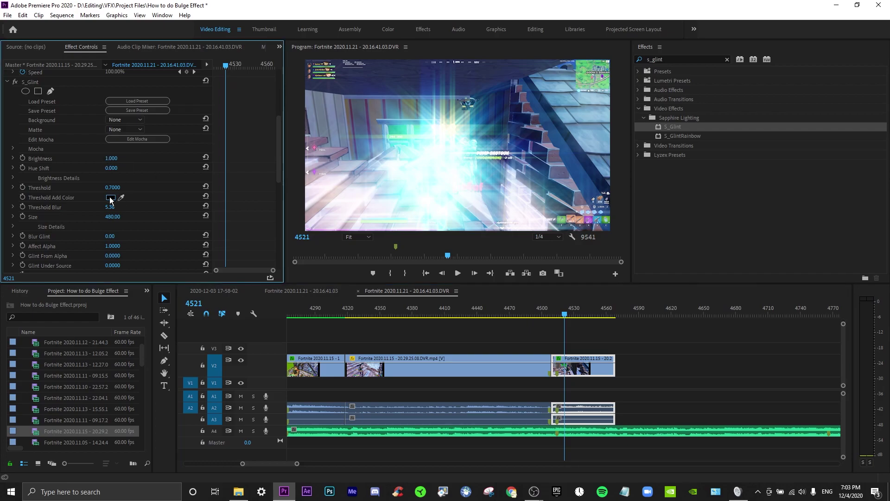
# Set S_Glint Brightness to 0.400 and keyframe it at frame 4509
pyautogui.click(383, 55)
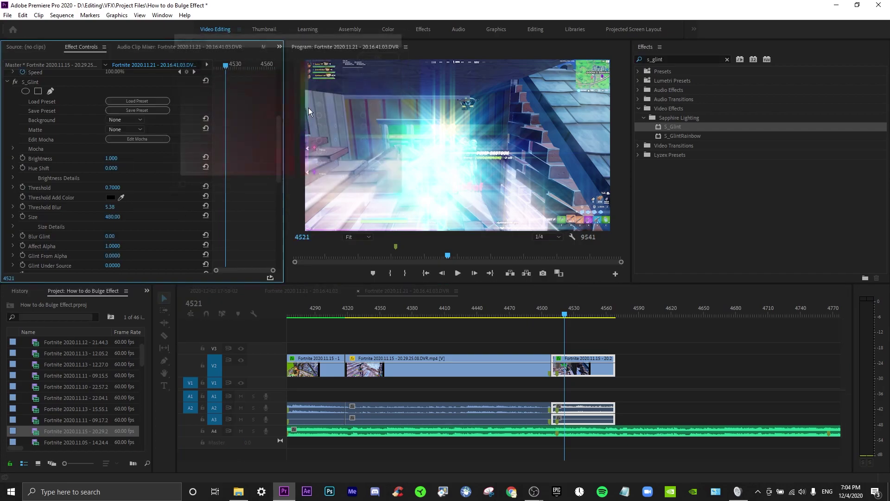
pyautogui.click(111, 159)
pyautogui.write('0')
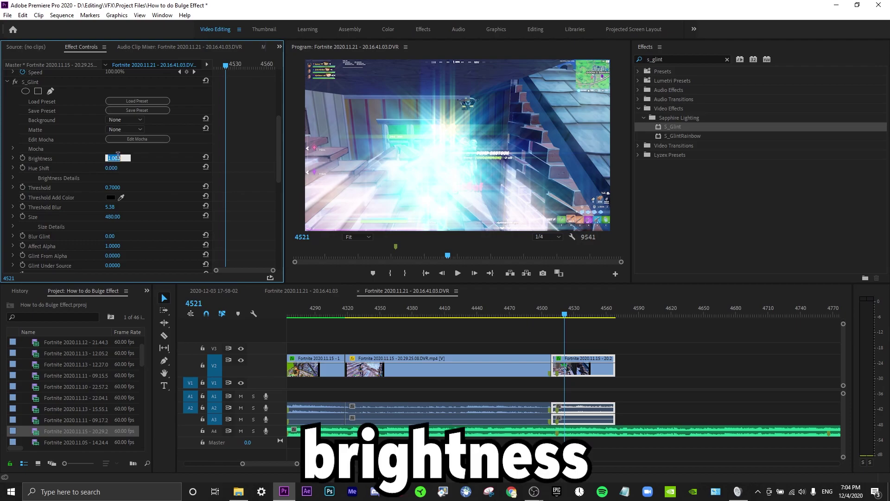
pyautogui.write('.4')
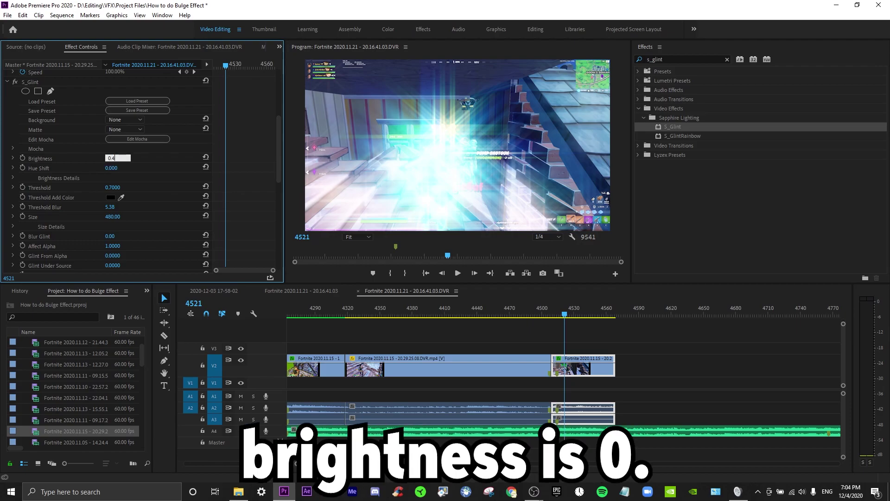
pyautogui.press('Return')
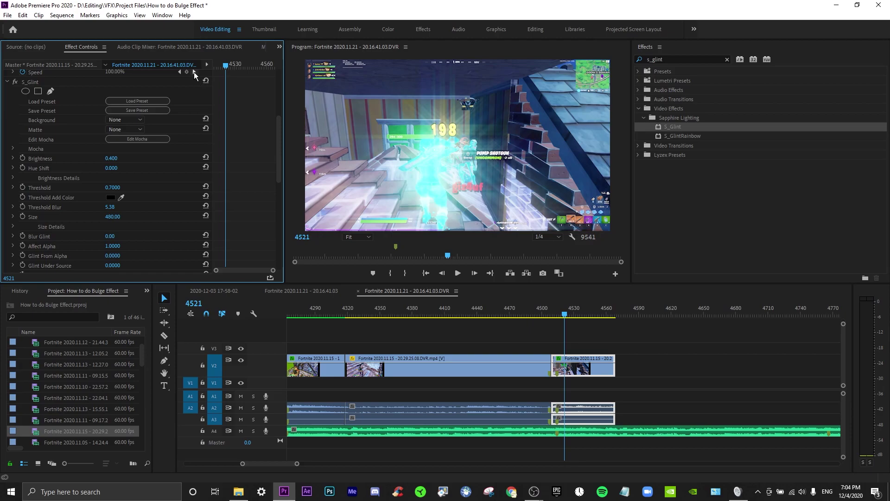
pyautogui.click(214, 63)
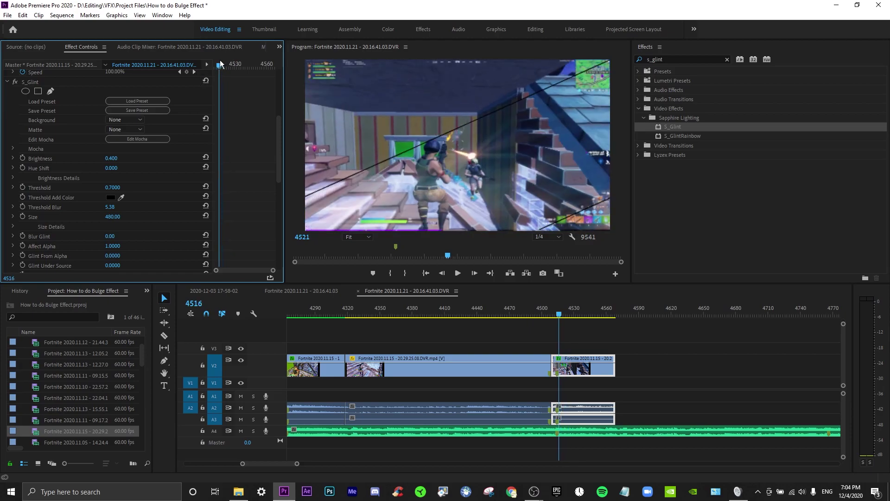
pyautogui.click(23, 157)
# Add a second Brightness keyframe of 0 at frame 4568
pyautogui.press('space')
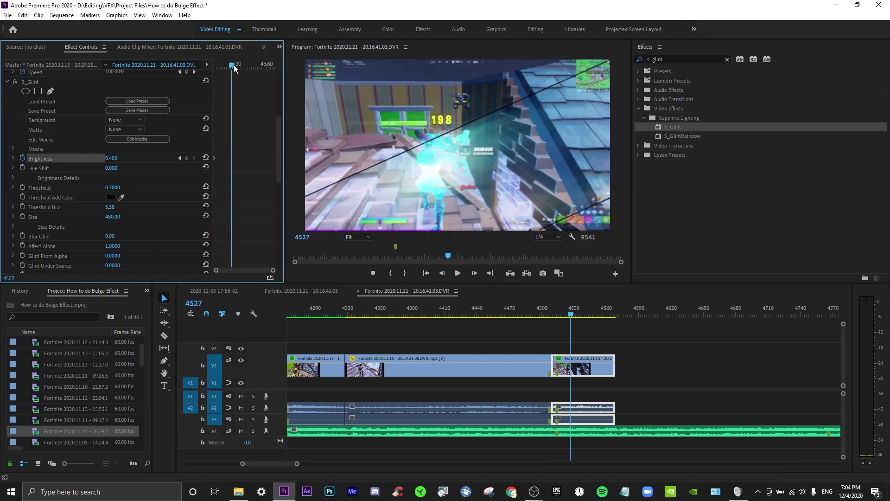
pyautogui.moveTo(603, 308)
pyautogui.mouseDown()
pyautogui.moveTo(588, 307)
pyautogui.moveTo(615, 309)
pyautogui.mouseUp()
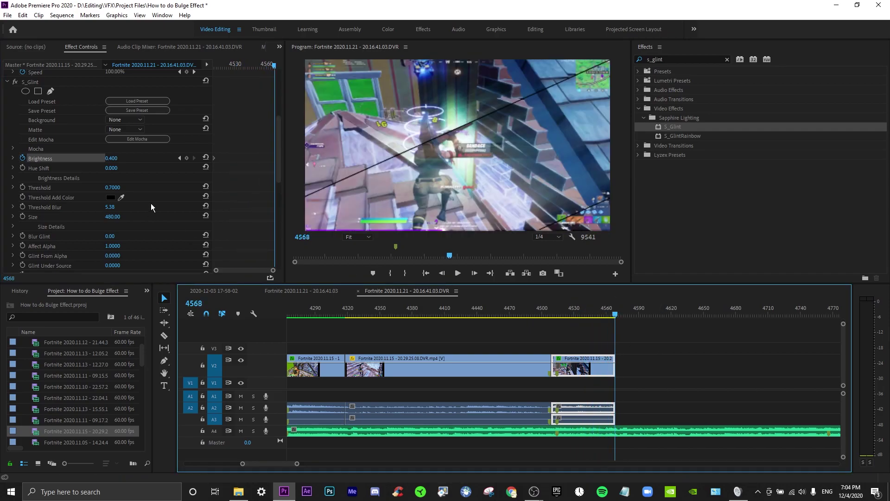
pyautogui.click(112, 158)
pyautogui.write('0')
pyautogui.press('Return')
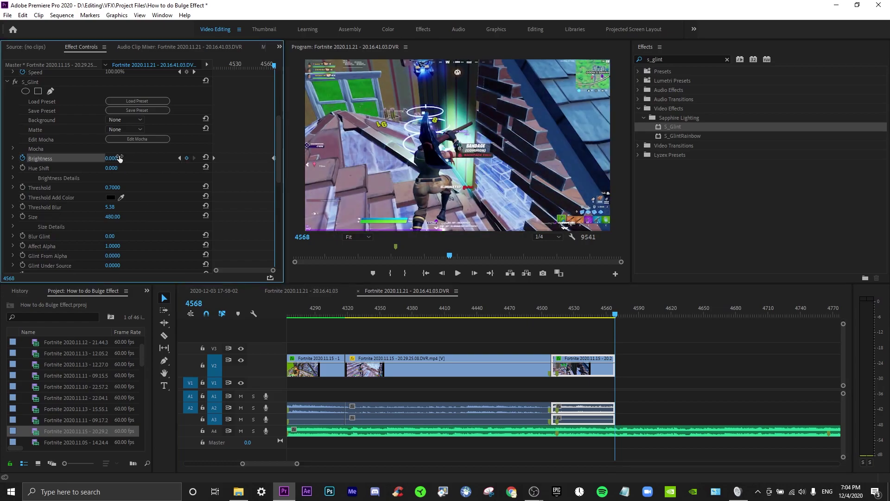
pyautogui.click(213, 66)
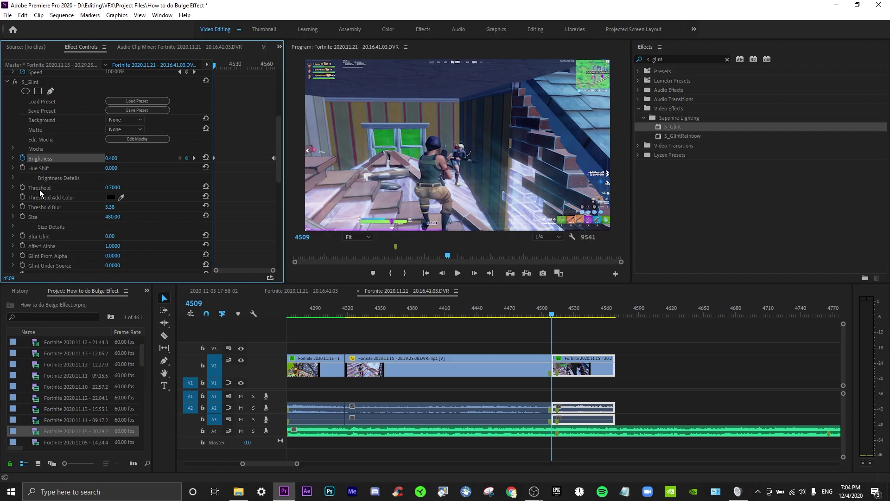
pyautogui.click(14, 179)
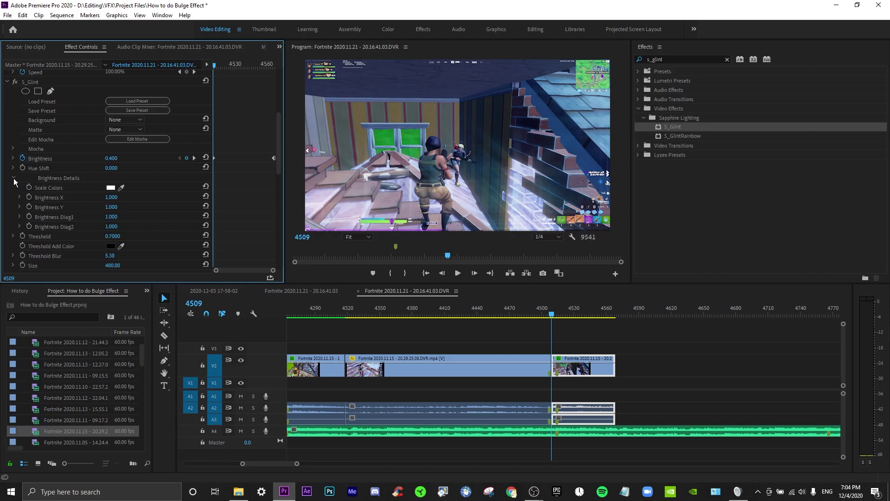
# Set the S_Glint Scale Colors to a bright cyan
pyautogui.click(111, 188)
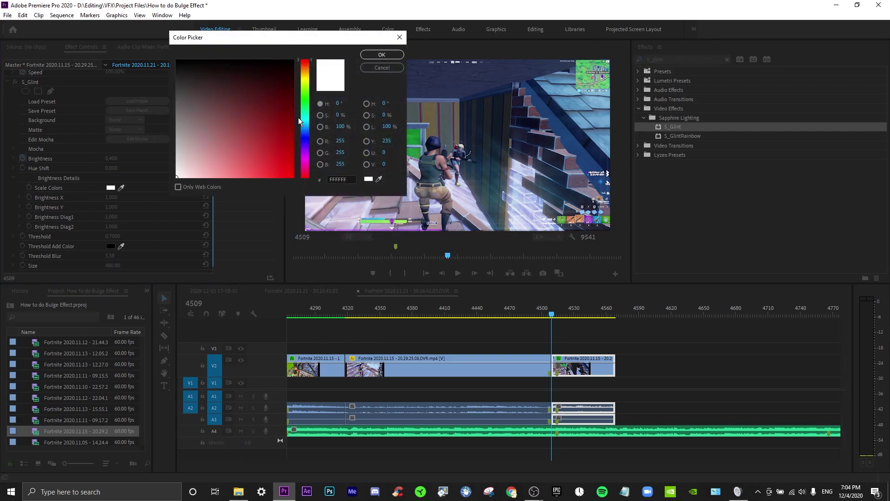
pyautogui.click(310, 118)
pyautogui.click(292, 63)
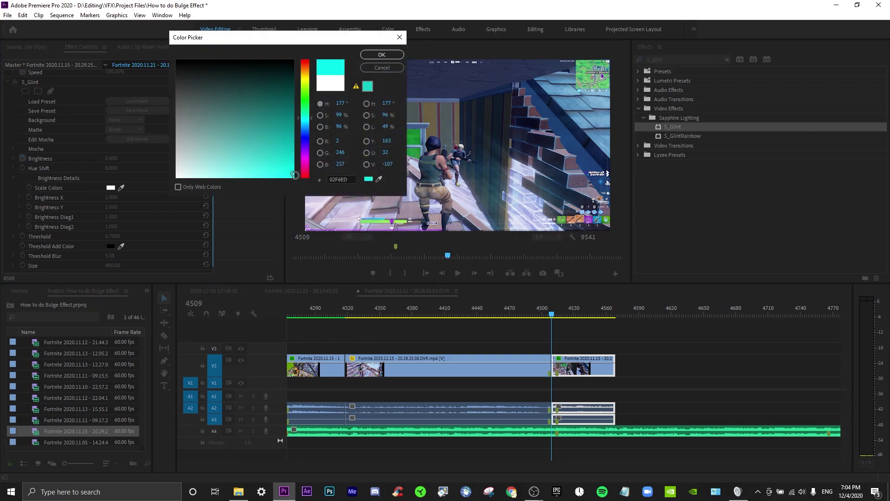
pyautogui.click(381, 54)
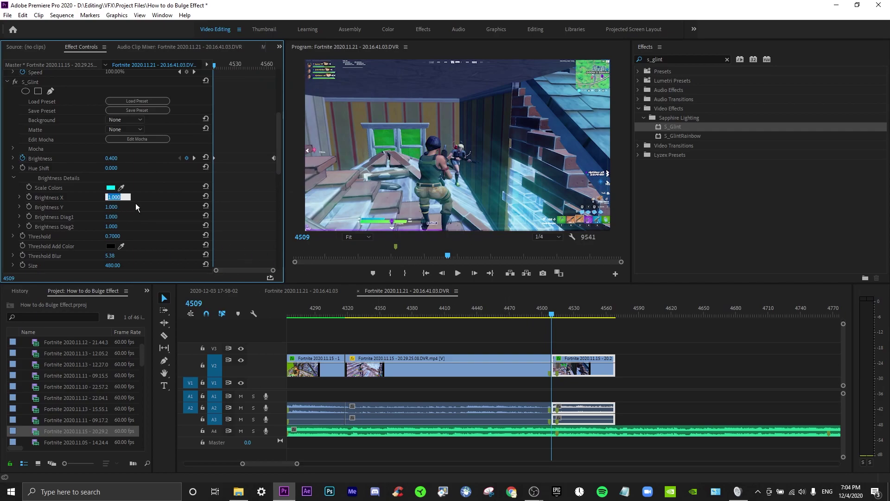
# Set Brightness X to 3 and Brightness Y to 4, then preview the cyan glint
pyautogui.write('3')
pyautogui.press('Return')
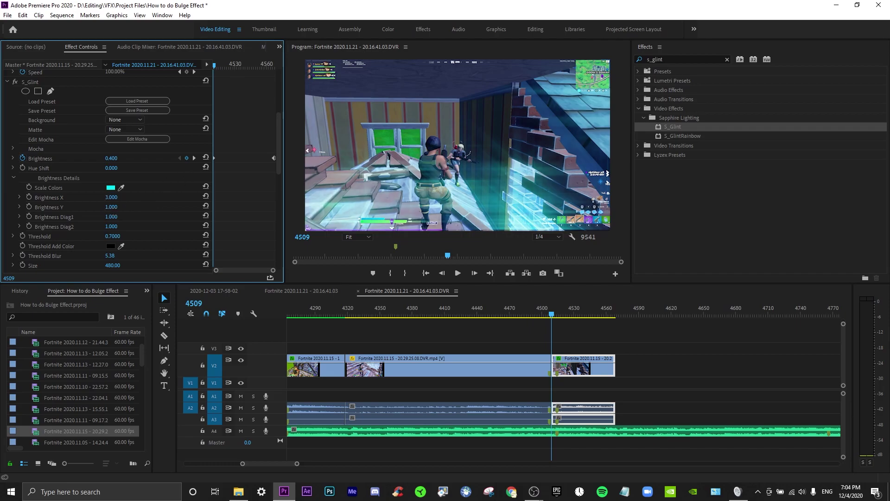
pyautogui.click(114, 207)
pyautogui.write('4')
pyautogui.press('Return')
pyautogui.click(535, 316)
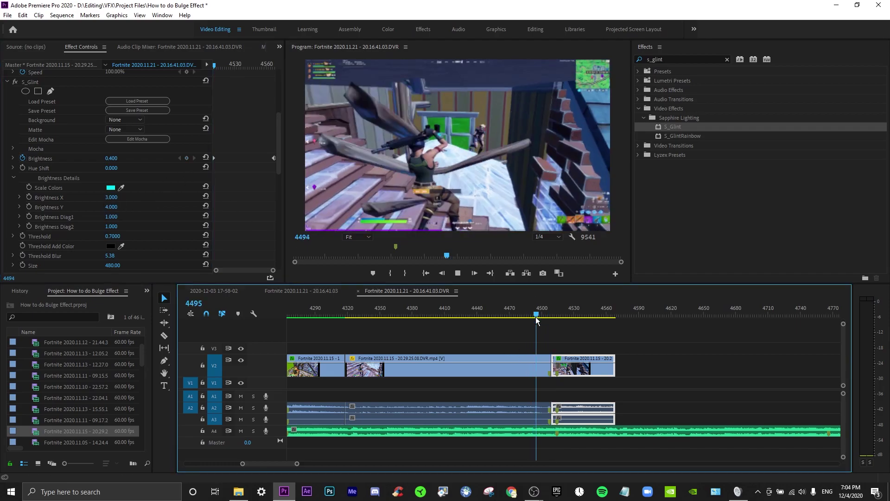
pyautogui.press('space')
pyautogui.press('space')
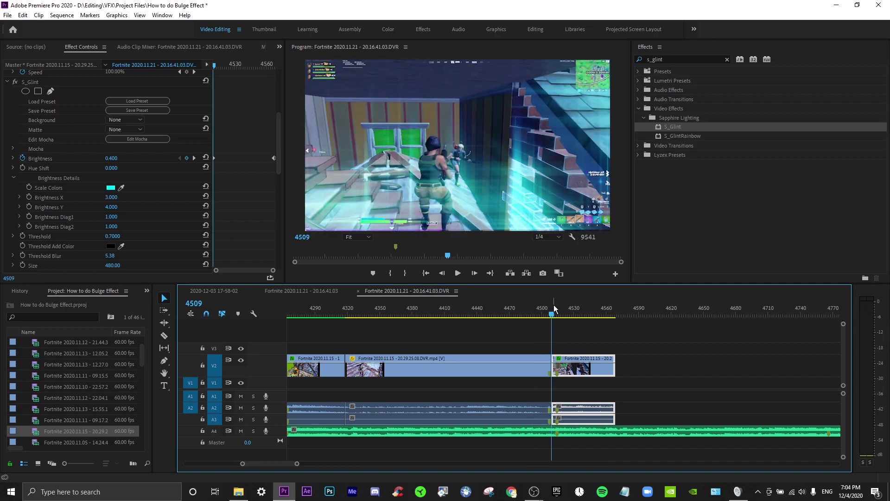
# Set S_Glint Threshold to 0.4000 and preview from frame 4509
pyautogui.scroll(-2, 139, 215)
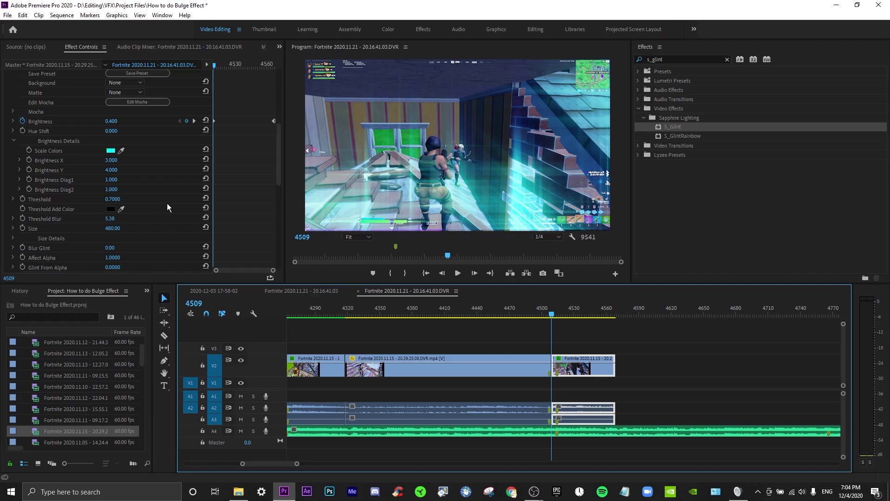
pyautogui.click(119, 200)
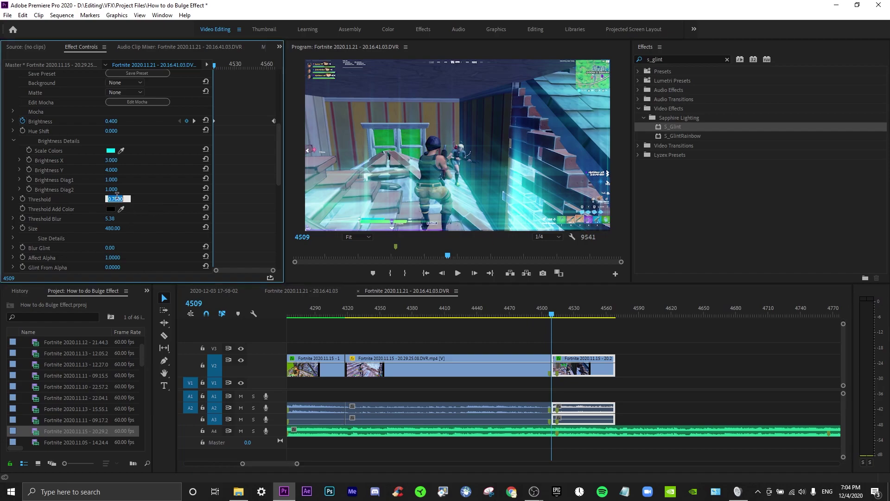
pyautogui.write('0.4')
pyautogui.press('Return')
pyautogui.press('space')
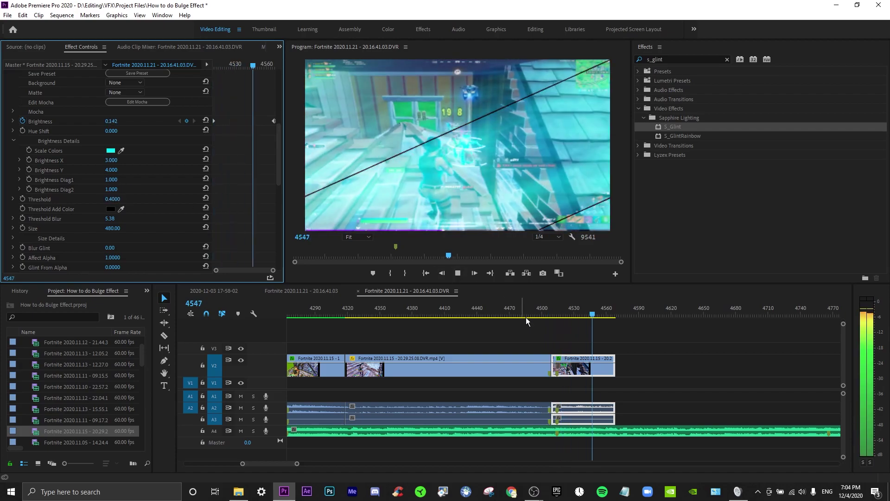
pyautogui.click(546, 315)
pyautogui.click(551, 306)
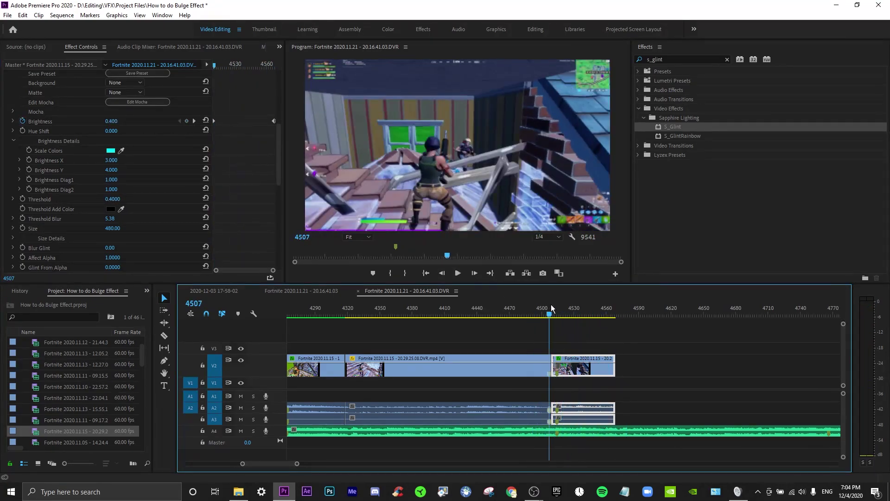
# Raise Threshold Blur to 1.00 and try a glint Size of 150.00
pyautogui.click(116, 170)
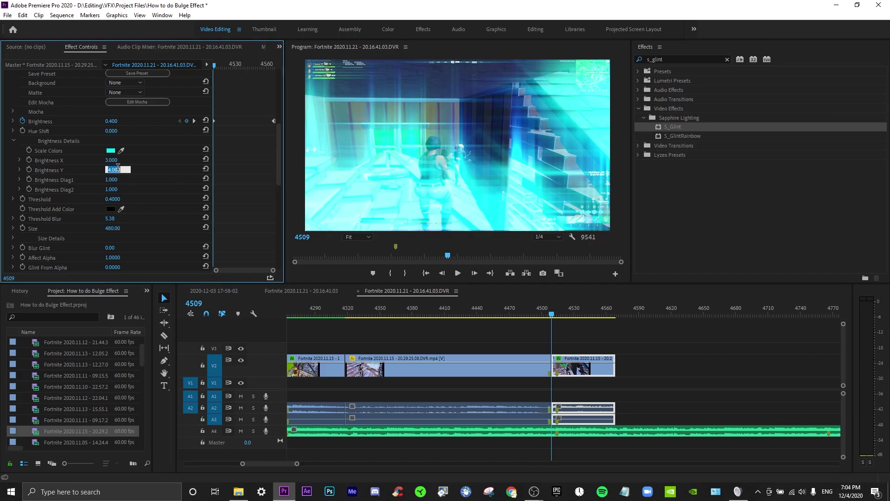
pyautogui.click(171, 219)
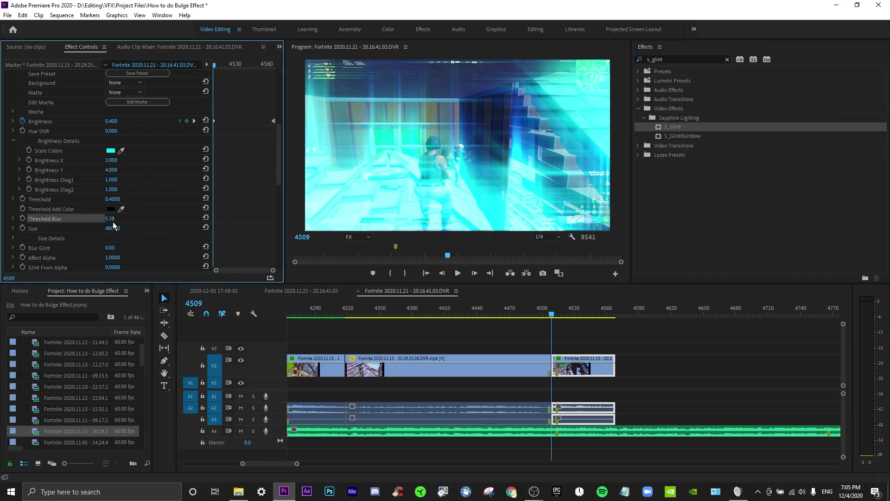
pyautogui.click(115, 198)
pyautogui.moveTo(110, 222); pyautogui.dragTo(119, 218)
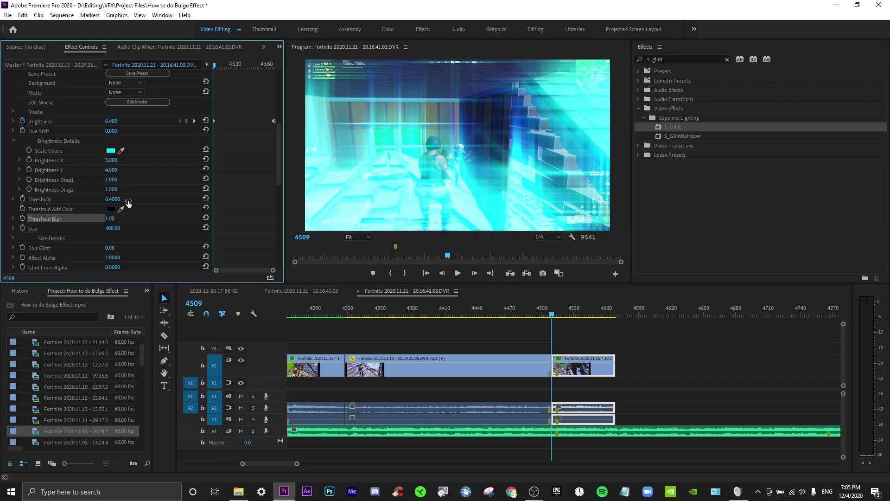
pyautogui.click(118, 226)
pyautogui.write('150')
pyautogui.press('Return')
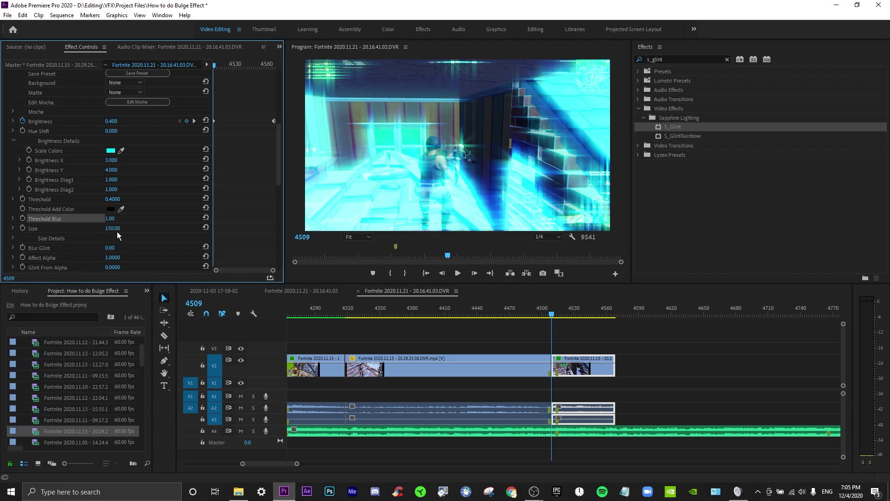
# Reduce Size to 100.00 and raise Threshold to 0.6000
pyautogui.click(113, 228)
pyautogui.write('100')
pyautogui.press('Return')
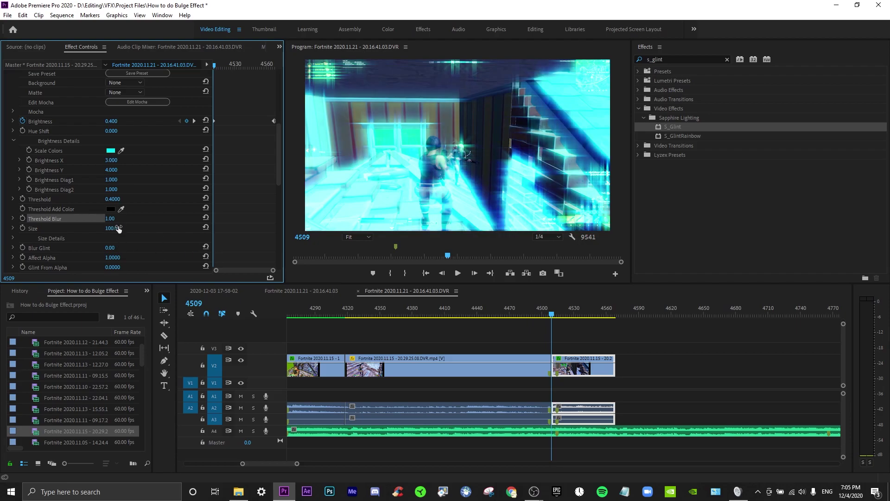
pyautogui.click(116, 198)
pyautogui.write('.6')
pyautogui.press('Return')
# Preview the cyan glint, scrubbing through to frame 4539
pyautogui.click(533, 307)
pyautogui.press('space')
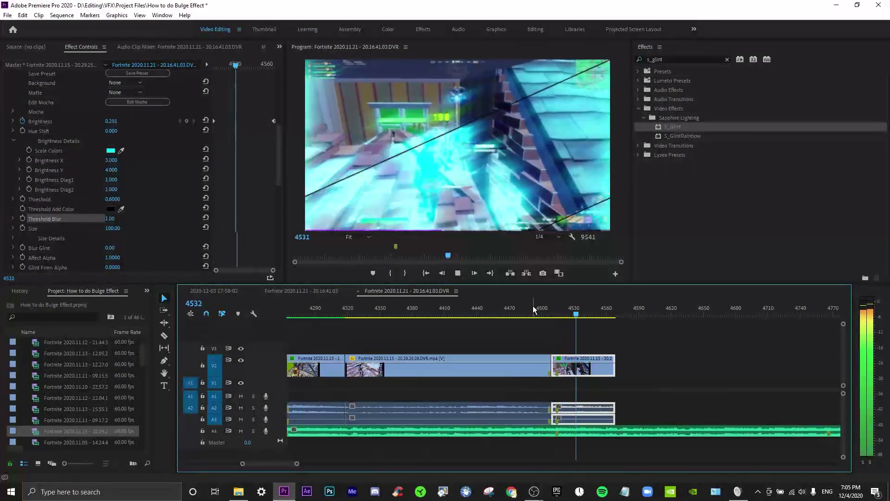
pyautogui.moveTo(533, 307); pyautogui.dragTo(585, 311)
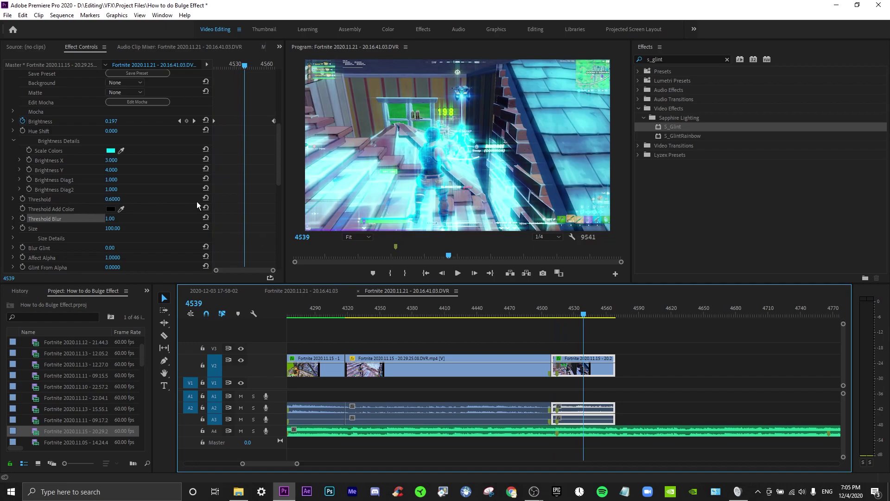
pyautogui.scroll(-3, 180, 189)
pyautogui.scroll(7, 171, 185)
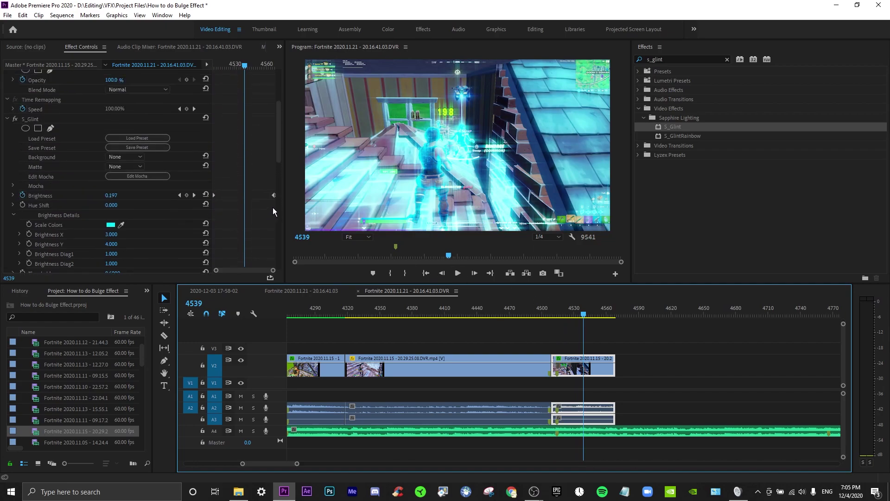
# Set the Brightness keyframes to Auto Bezier and replay the glow from around frame 4500
pyautogui.moveTo(273, 205); pyautogui.dragTo(220, 186)
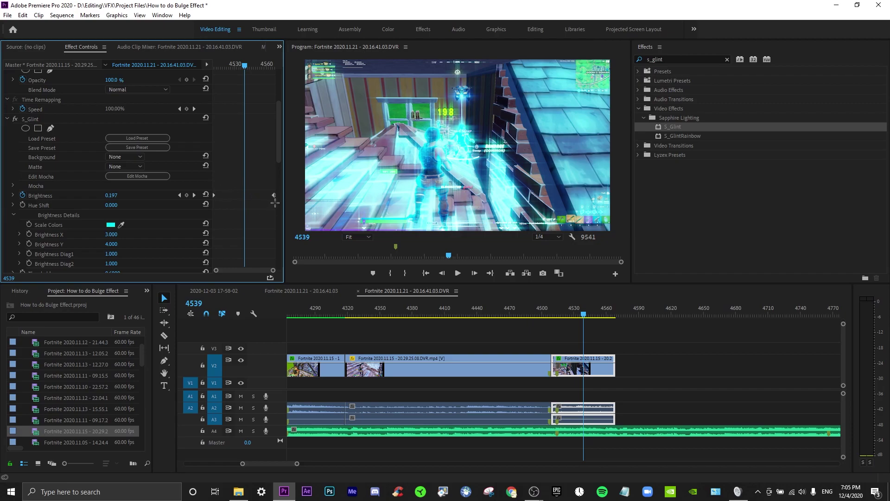
pyautogui.moveTo(273, 203); pyautogui.dragTo(265, 183)
pyautogui.rightClick(214, 194)
pyautogui.click(261, 296)
pyautogui.click(534, 315)
pyautogui.press('space')
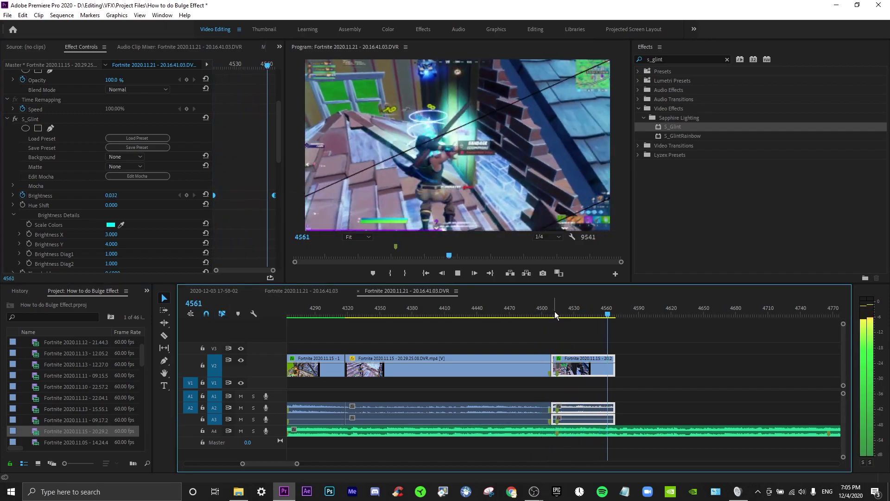
pyautogui.click(551, 311)
pyautogui.scroll(2, 238, 190)
# Save the clip's S_Glint settings as a preset
pyautogui.scroll(3, 238, 194)
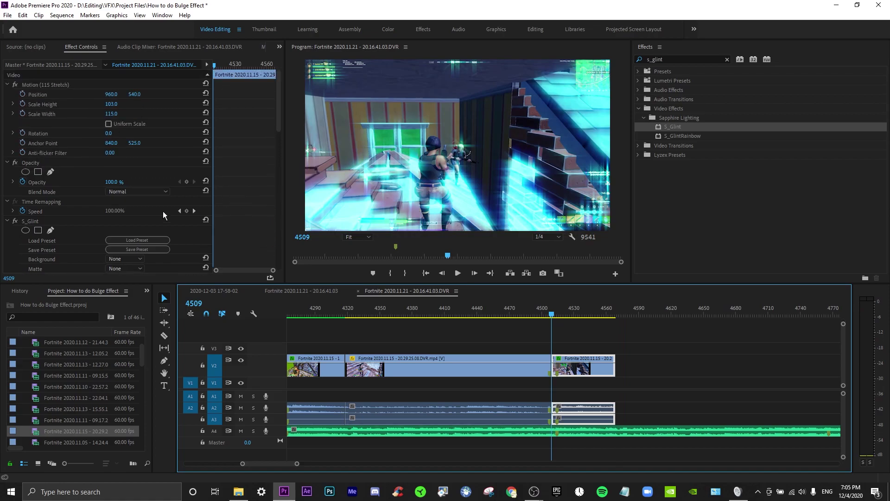
pyautogui.scroll(-3, 18, 224)
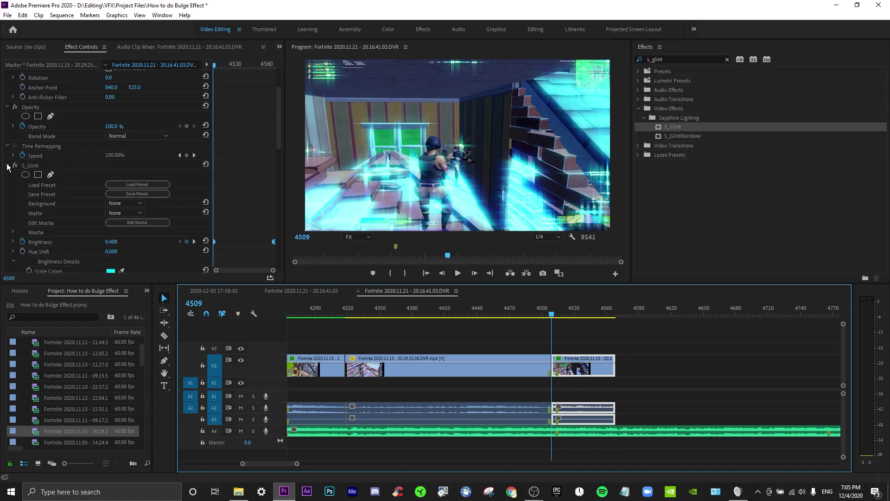
pyautogui.click(8, 166)
pyautogui.rightClick(41, 166)
pyautogui.click(62, 182)
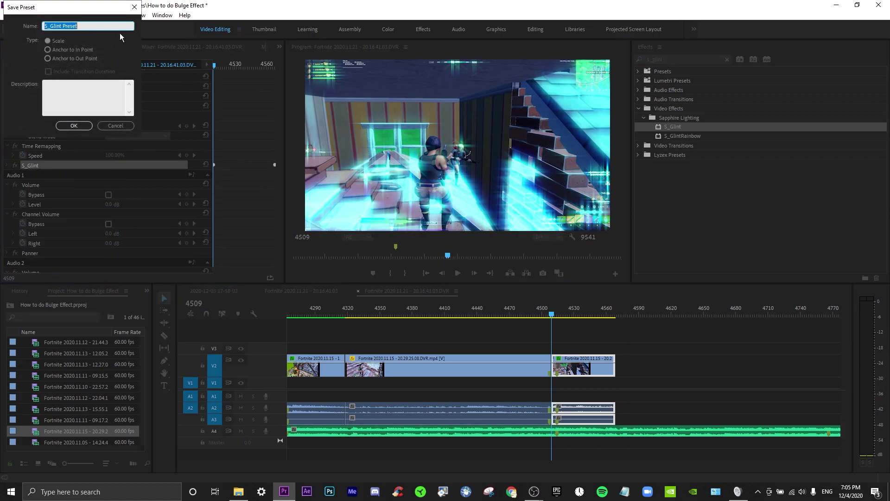
pyautogui.click(116, 126)
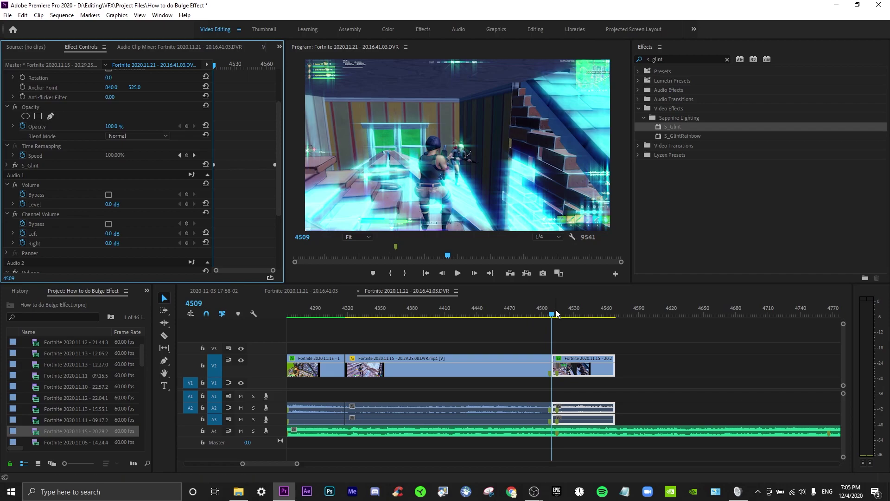
# Review the glow in playback and clear the Effects search box
pyautogui.moveTo(557, 317)
pyautogui.mouseDown()
pyautogui.moveTo(586, 316)
pyautogui.moveTo(546, 316)
pyautogui.moveTo(557, 317)
pyautogui.mouseUp()
pyautogui.press('space')
pyautogui.click(727, 60)
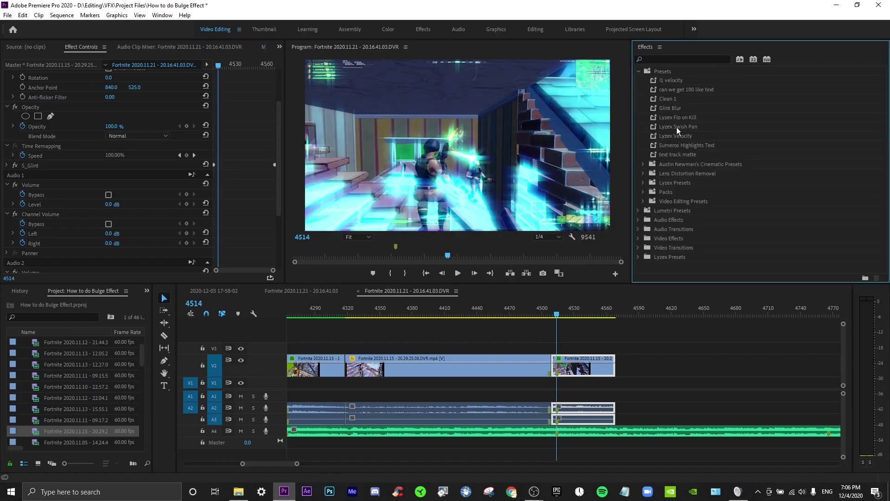
# Expand Lyzex Presets and nest the final clip as Nested Sequence 29
pyautogui.click(639, 72)
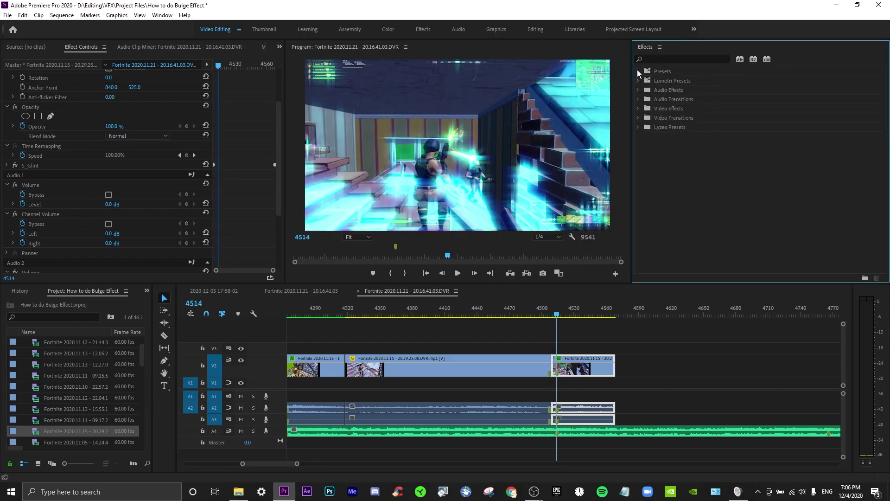
pyautogui.click(638, 127)
pyautogui.click(685, 145)
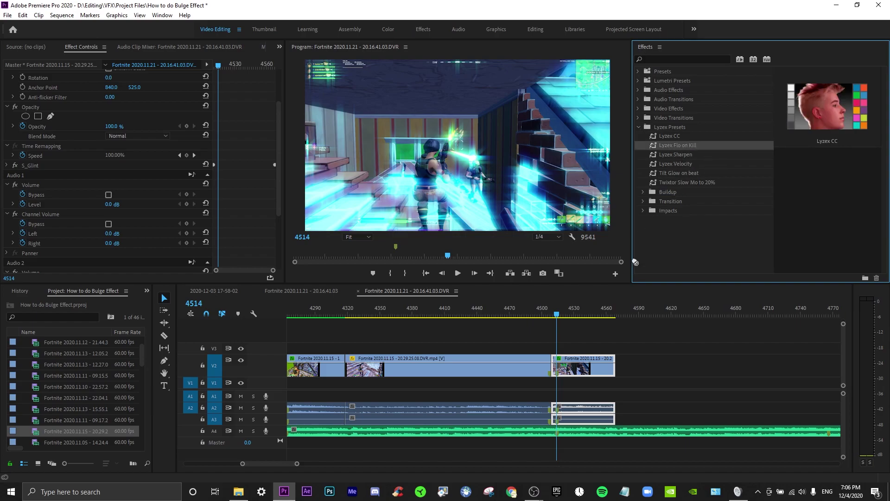
pyautogui.click(587, 367)
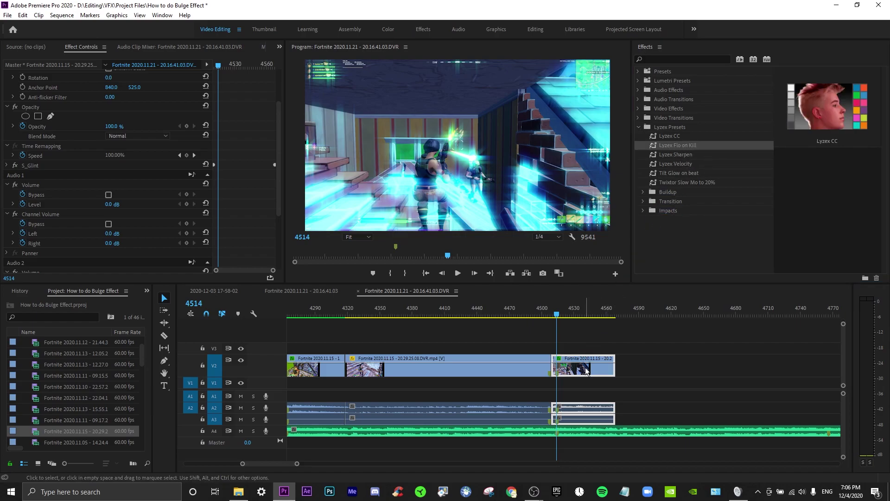
pyautogui.rightClick(587, 367)
pyautogui.click(603, 229)
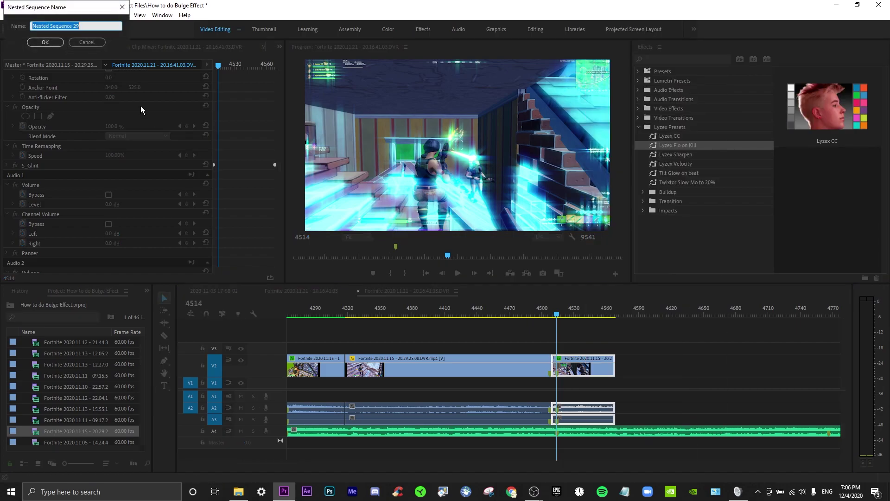
pyautogui.click(45, 41)
# Apply the Lyzex Flo on Kill preset to Nested Sequence 29 and preview the slow motion
pyautogui.moveTo(640, 145); pyautogui.dragTo(591, 370)
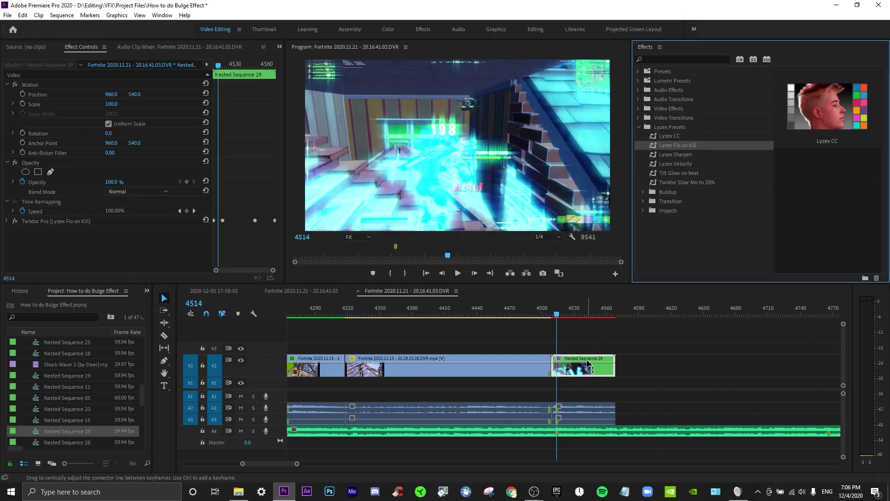
pyautogui.click(514, 313)
pyautogui.press('space')
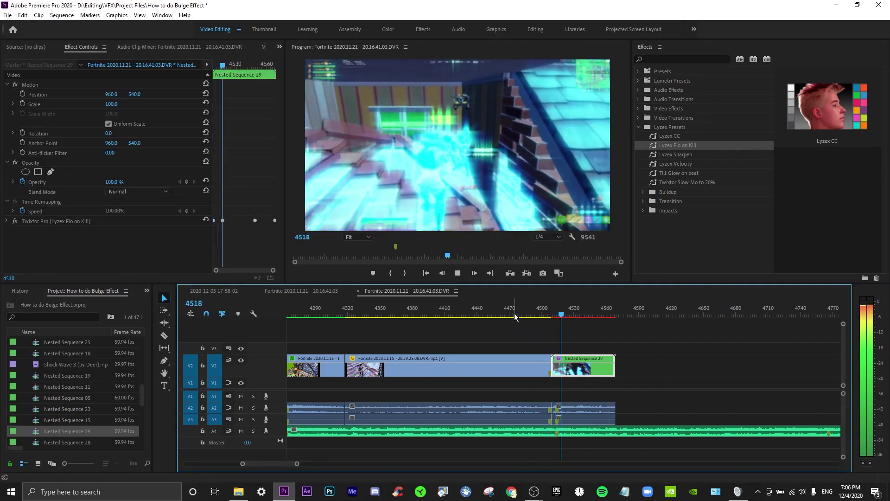
pyautogui.click(515, 313)
pyautogui.press('space')
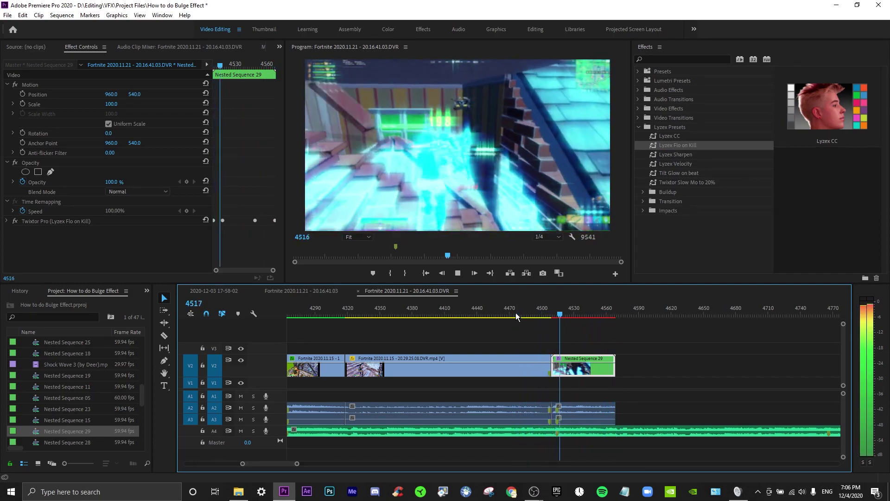
pyautogui.click(536, 314)
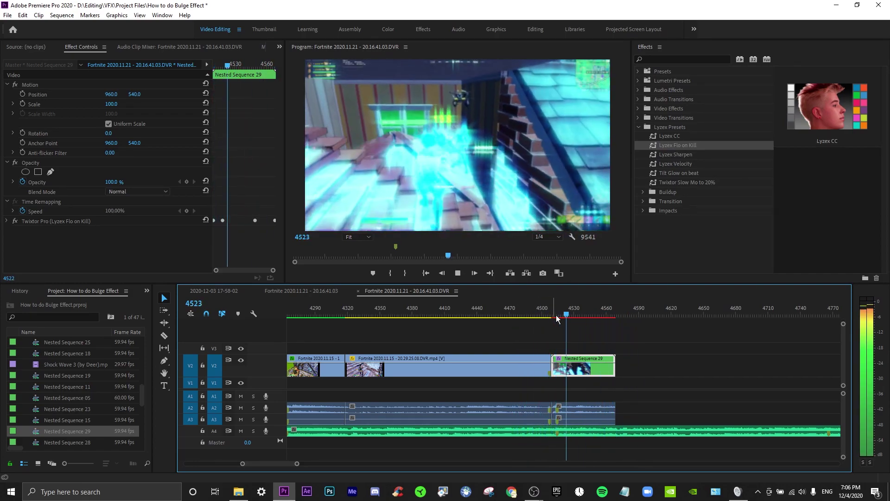
# Replay the slow-motion nested clip from frame 4509, then open Nested Sequence 29
pyautogui.press('space')
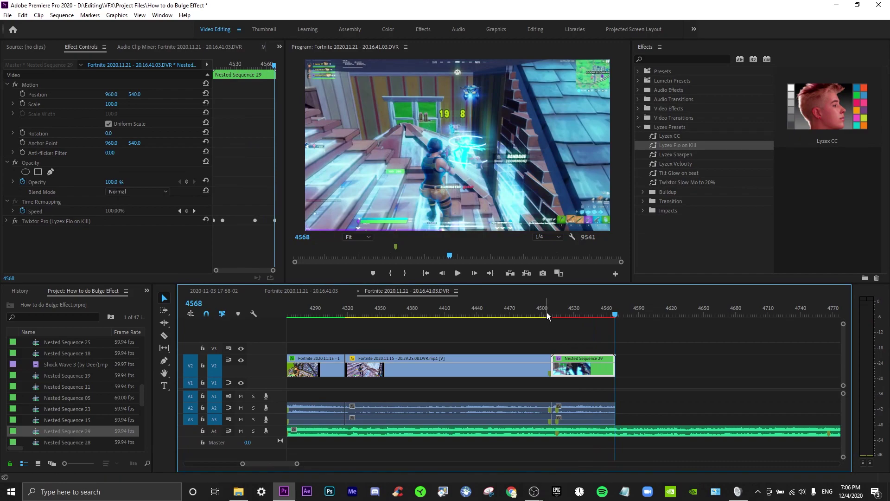
pyautogui.click(529, 312)
pyautogui.press('space')
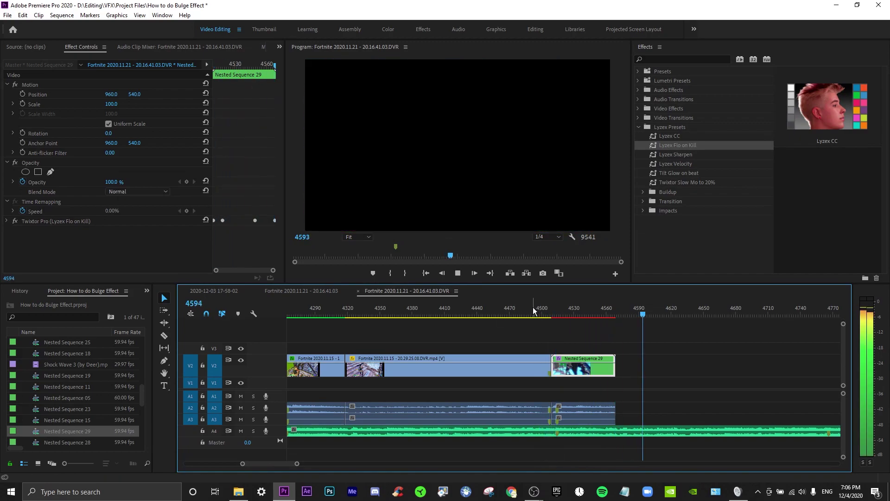
pyautogui.click(551, 314)
pyautogui.press('space')
pyautogui.click(552, 314)
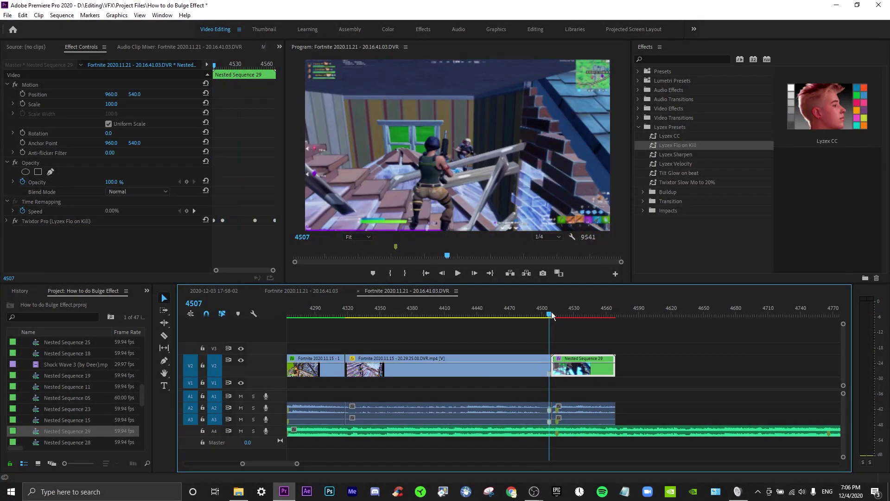
pyautogui.doubleClick(594, 371)
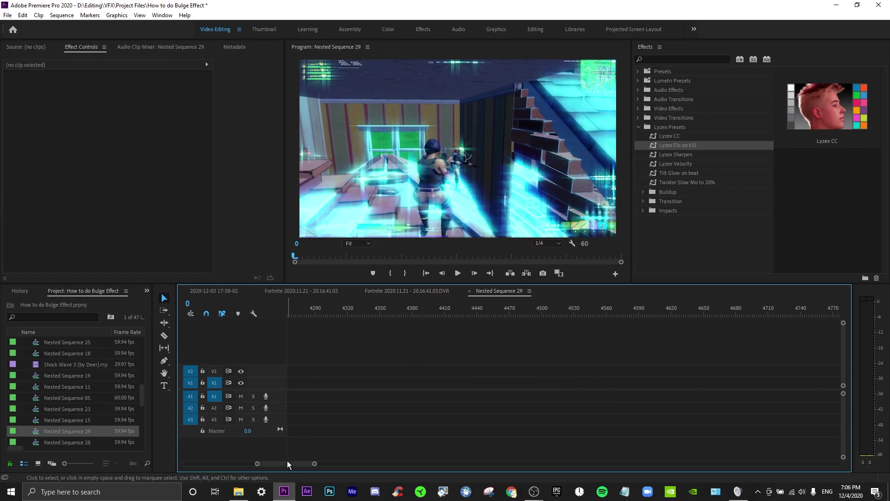
# Set the nested clip's S_Glint Brightness to 0.3, Brightness X to 2 and Brightness Y to 3
pyautogui.moveTo(287, 461); pyautogui.dragTo(216, 461)
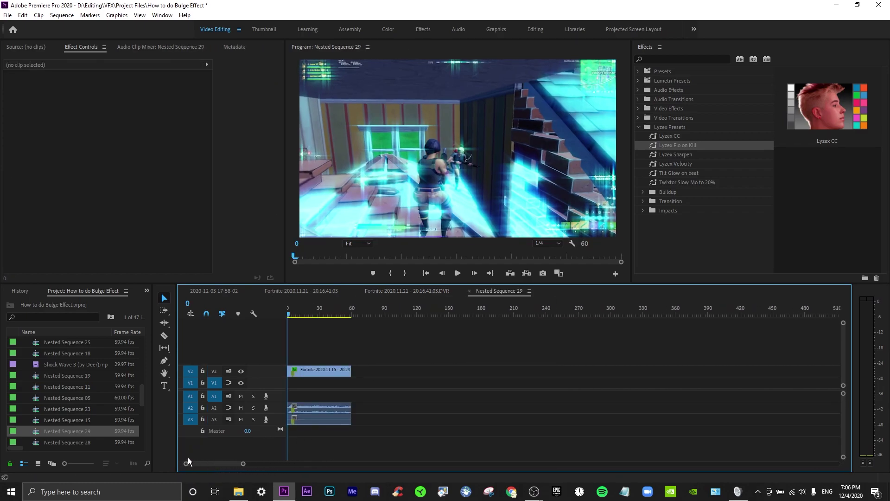
pyautogui.click(301, 371)
pyautogui.click(12, 156)
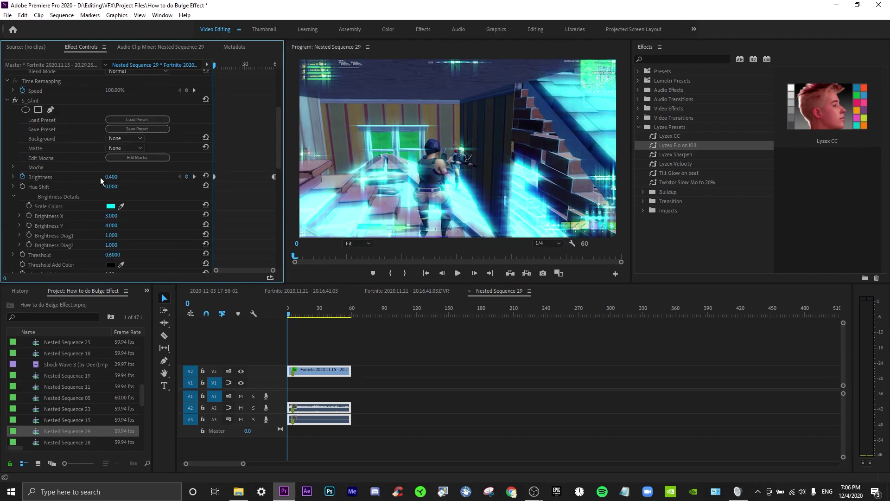
pyautogui.click(112, 176)
pyautogui.write('0.3')
pyautogui.press('Return')
pyautogui.click(108, 215)
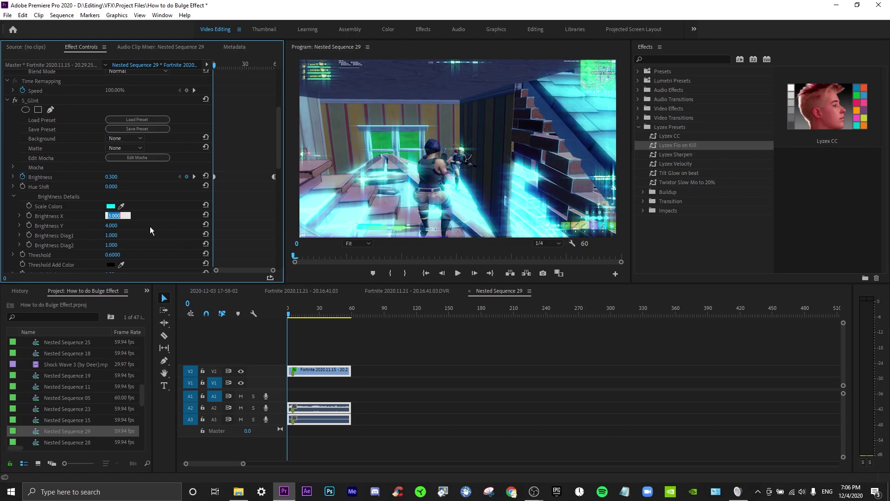
pyautogui.write('2')
pyautogui.press('Return')
pyautogui.click(119, 225)
pyautogui.write('3')
pyautogui.press('Return')
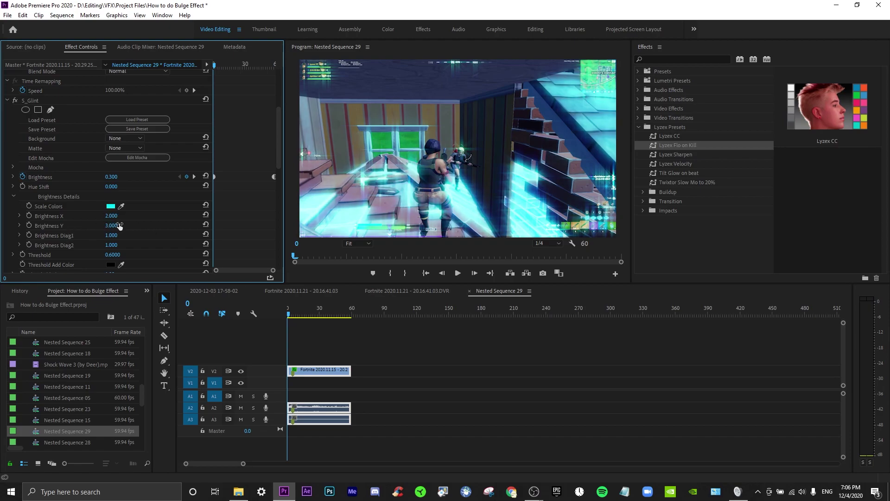
# Preview the nest, drop Brightness Diag1 and Diag2 to 0, and save the project
pyautogui.press('space')
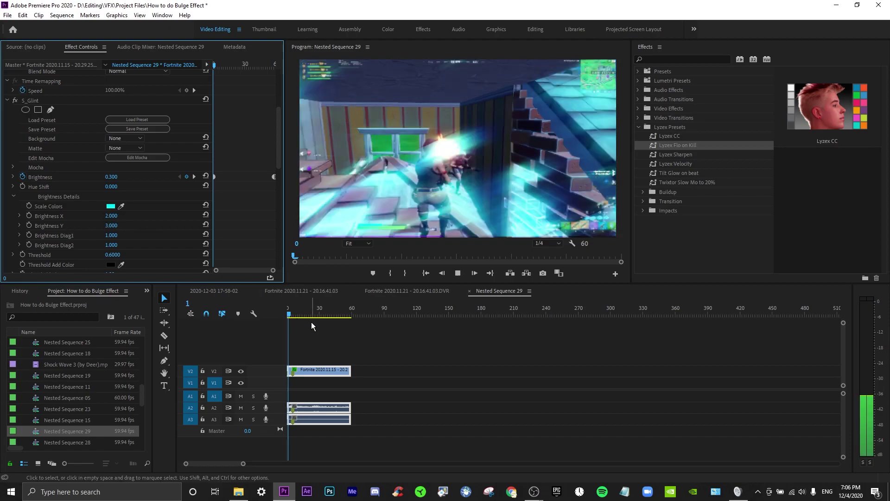
pyautogui.click(293, 314)
pyautogui.click(293, 314)
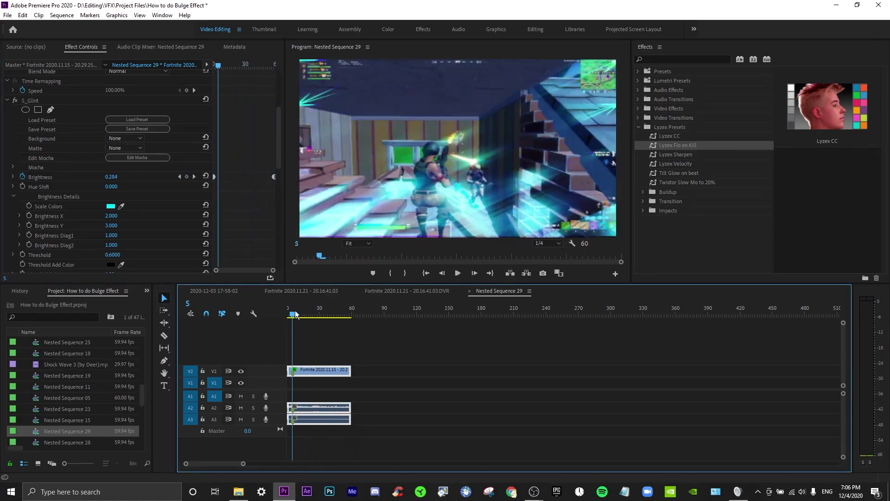
pyautogui.click(301, 313)
pyautogui.moveTo(132, 235); pyautogui.dragTo(119, 237)
pyautogui.hotkey('ctrl', 's')
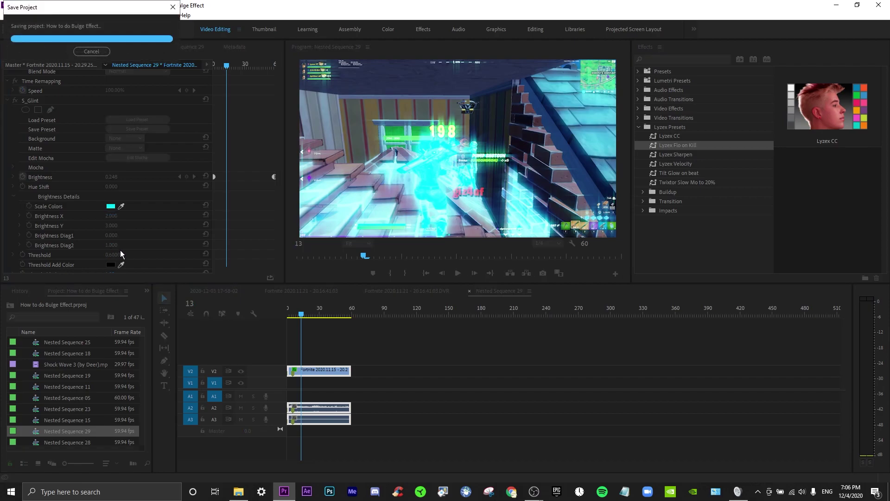
pyautogui.moveTo(113, 246); pyautogui.dragTo(104, 245)
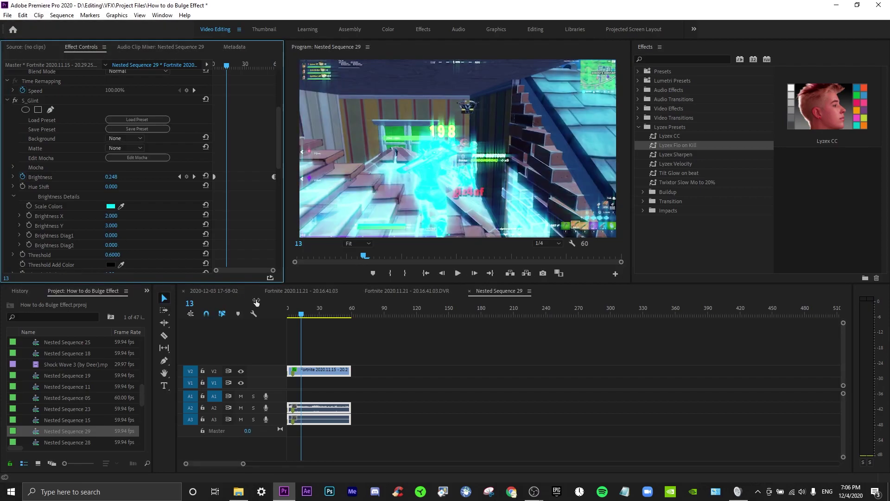
# Replay the softened glint from frame 0 and return to the main Fortnite sequence
pyautogui.moveTo(298, 316)
pyautogui.mouseDown()
pyautogui.moveTo(318, 313)
pyautogui.moveTo(285, 314)
pyautogui.mouseUp()
pyautogui.press('space')
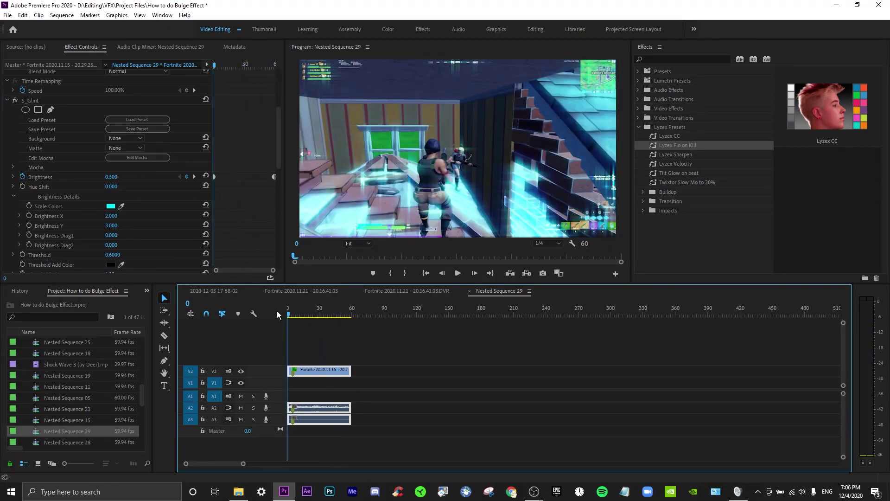
pyautogui.click(407, 291)
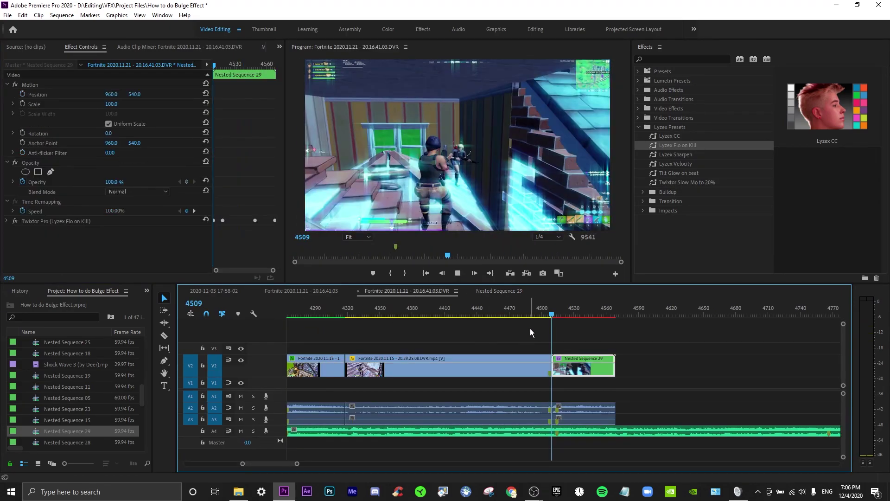
# Scrub the main sequence from frame 4490 to 4522 to review the cyan glint, then switch to Nested Sequence 29
pyautogui.click(533, 313)
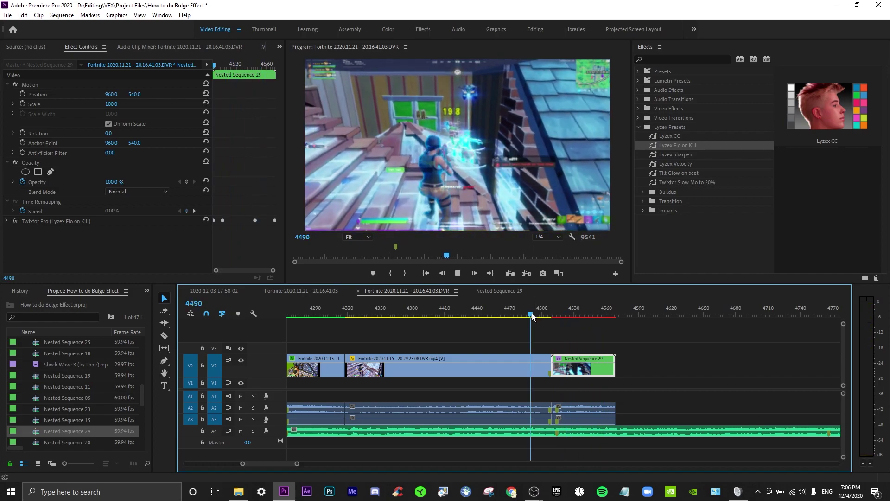
pyautogui.click(533, 313)
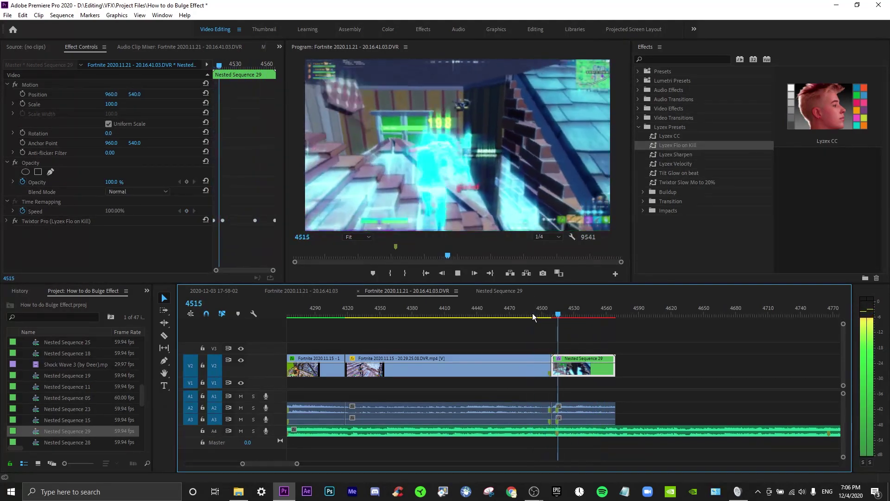
pyautogui.click(538, 315)
pyautogui.moveTo(538, 315); pyautogui.dragTo(569, 319)
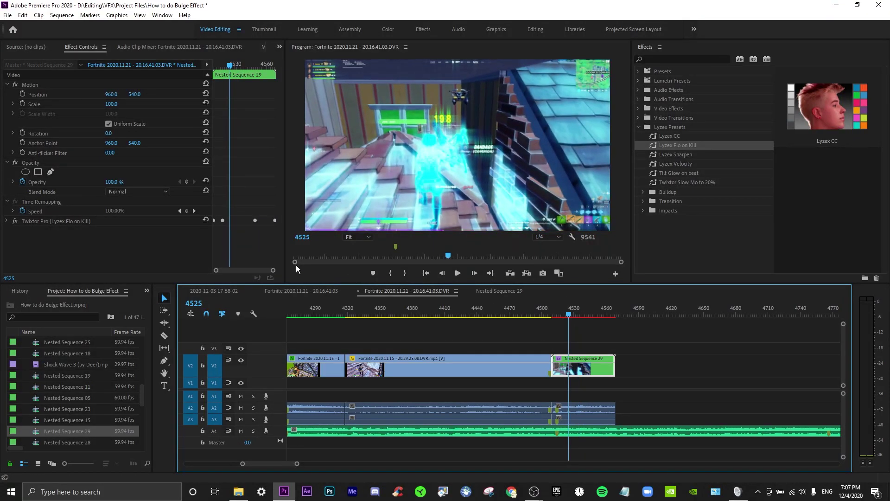
pyautogui.click(510, 293)
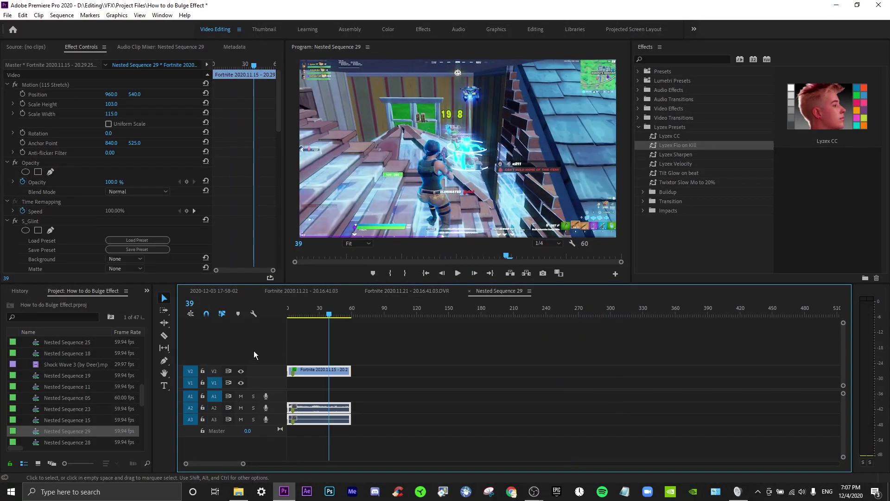
pyautogui.scroll(-5, 56, 215)
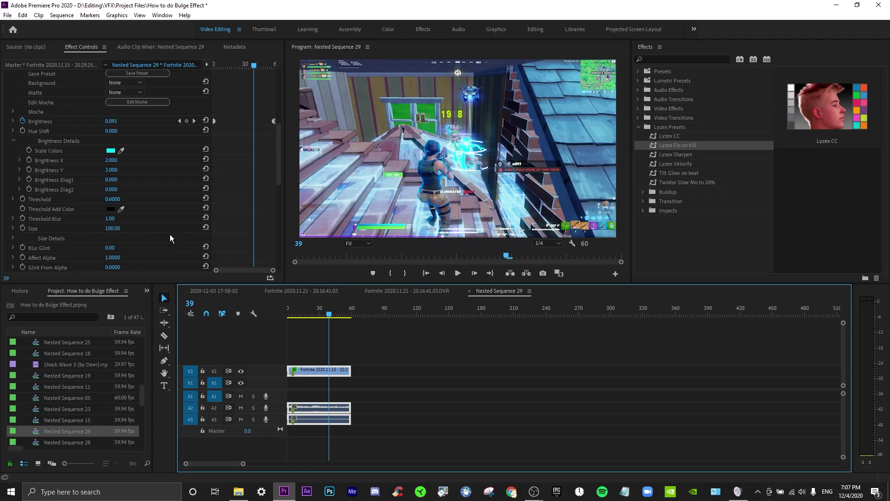
# Lower the S_Glint Size Diag1 from 0.750 to 0 under Size Details
pyautogui.scroll(-2, 170, 234)
pyautogui.click(10, 202)
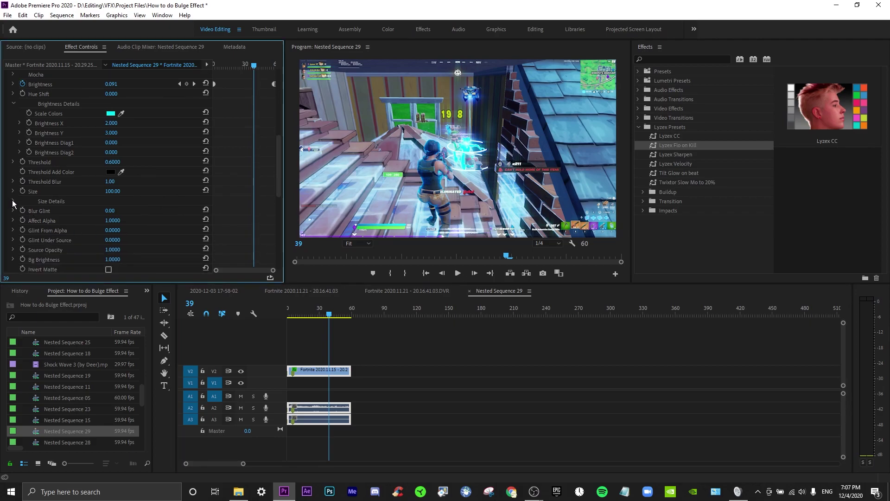
pyautogui.click(13, 203)
pyautogui.scroll(-2, 62, 204)
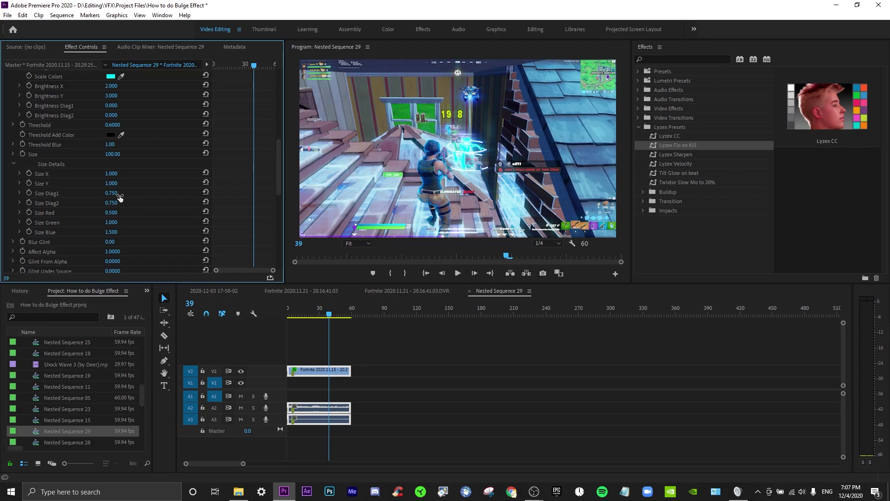
pyautogui.moveTo(120, 196); pyautogui.dragTo(125, 212)
# Play the nest from the start to check the glint, then close the Nested Sequence 29 timeline
pyautogui.click(286, 316)
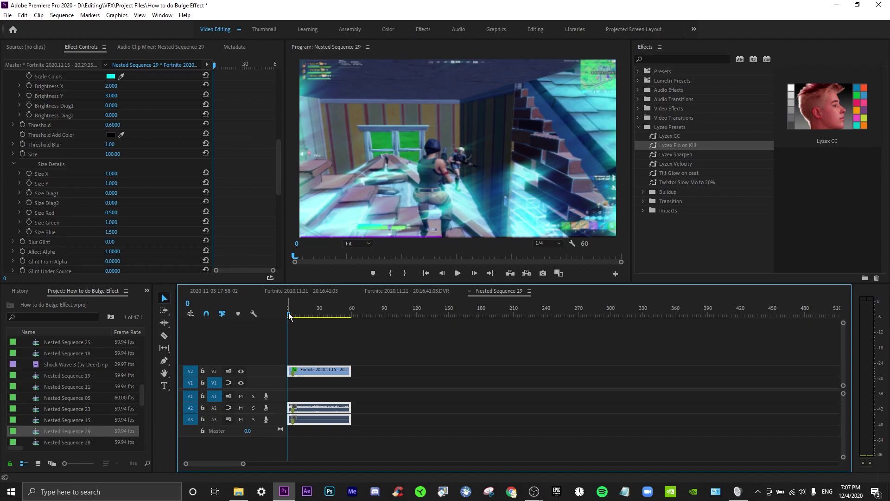
pyautogui.press('space')
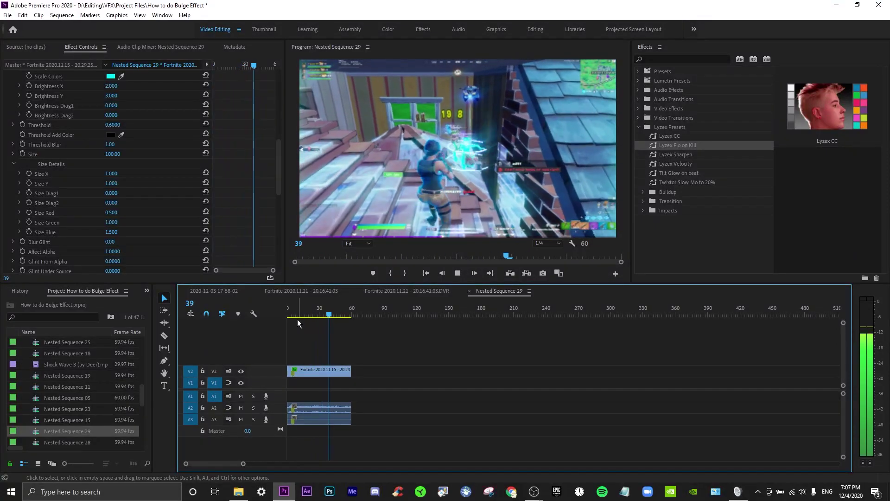
pyautogui.click(294, 319)
pyautogui.press('space')
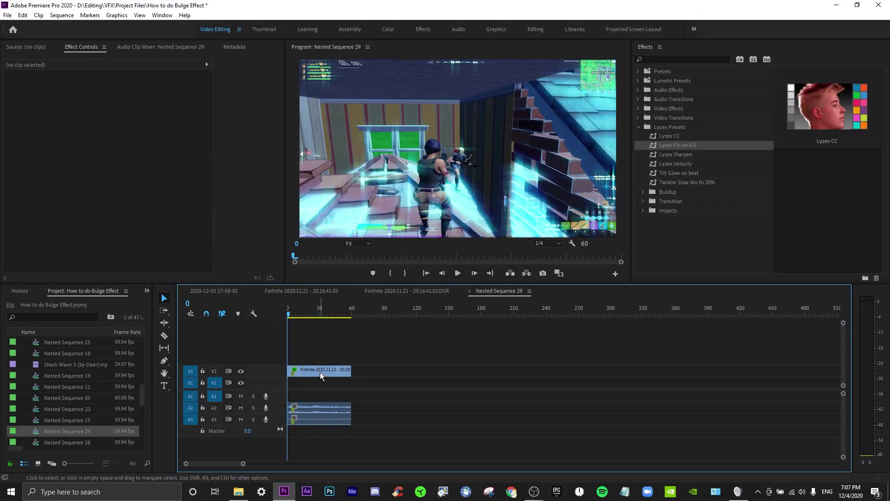
pyautogui.click(321, 374)
pyautogui.scroll(-5, 65, 235)
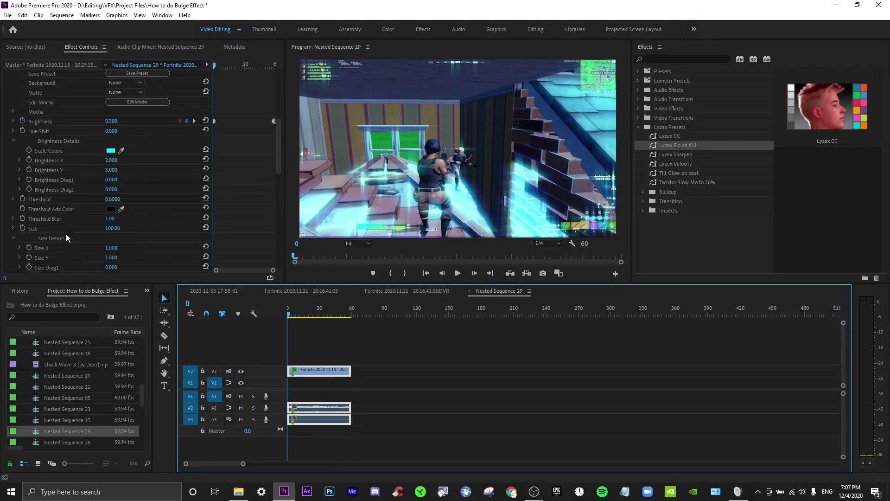
pyautogui.scroll(4, 71, 193)
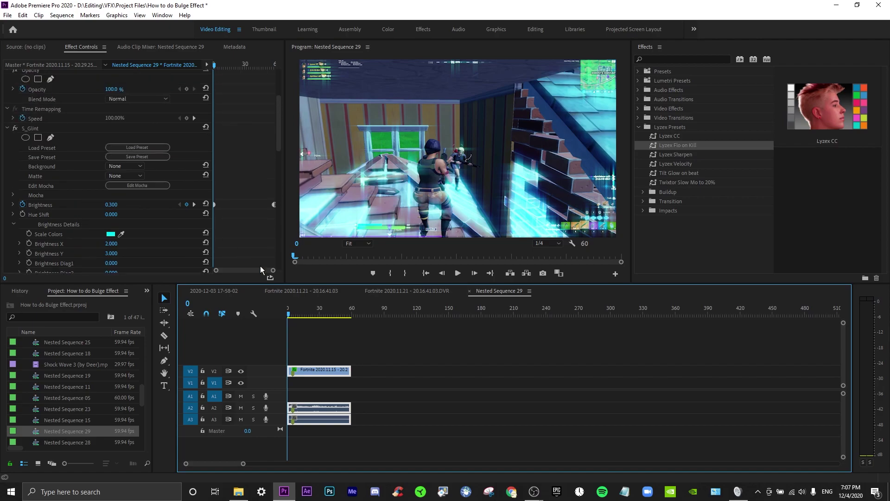
pyautogui.click(469, 291)
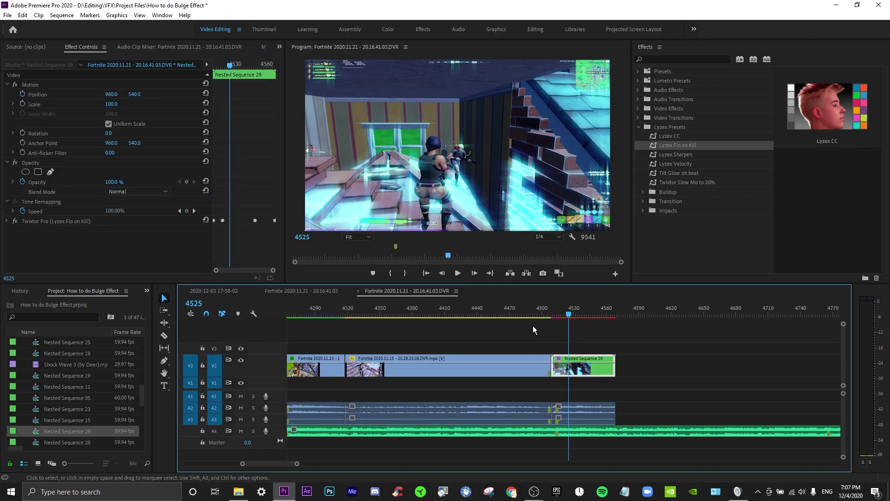
# Replay the glint section around frames 4409–4507 to pick a cut point
pyautogui.click(501, 310)
pyautogui.press('space')
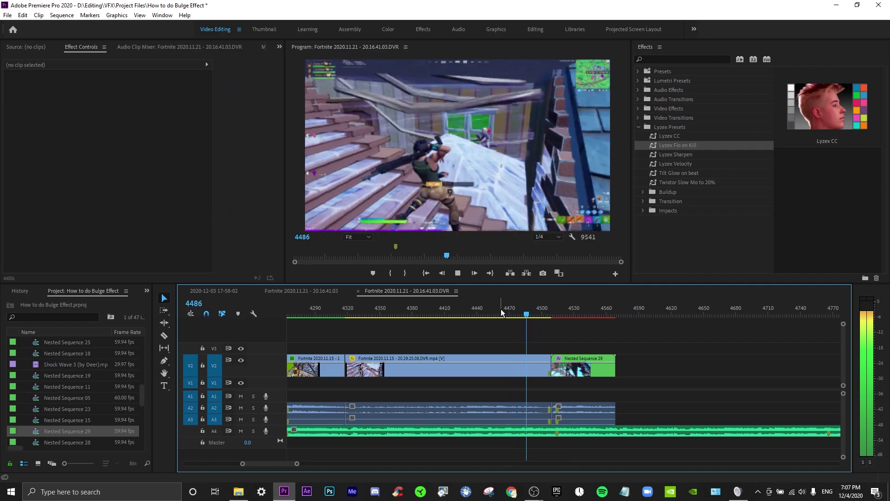
pyautogui.click(517, 309)
pyautogui.press('space')
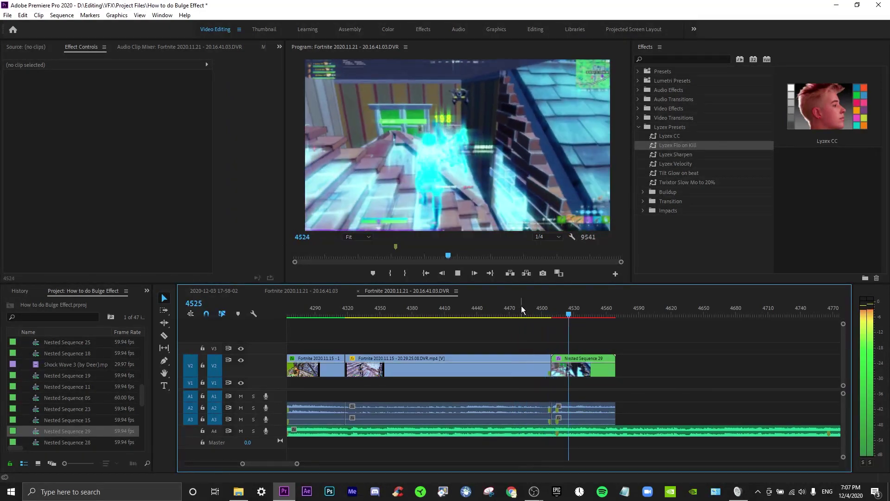
pyautogui.click(549, 310)
pyautogui.click(480, 309)
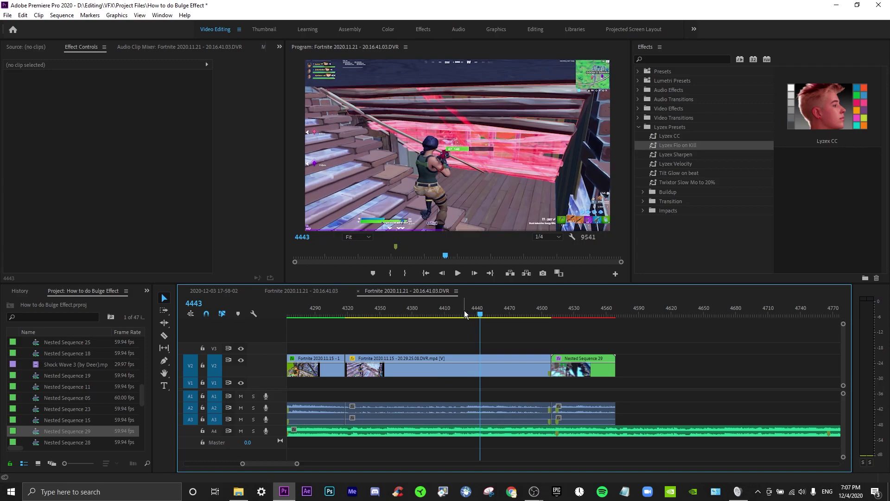
pyautogui.moveTo(466, 312); pyautogui.dragTo(552, 319)
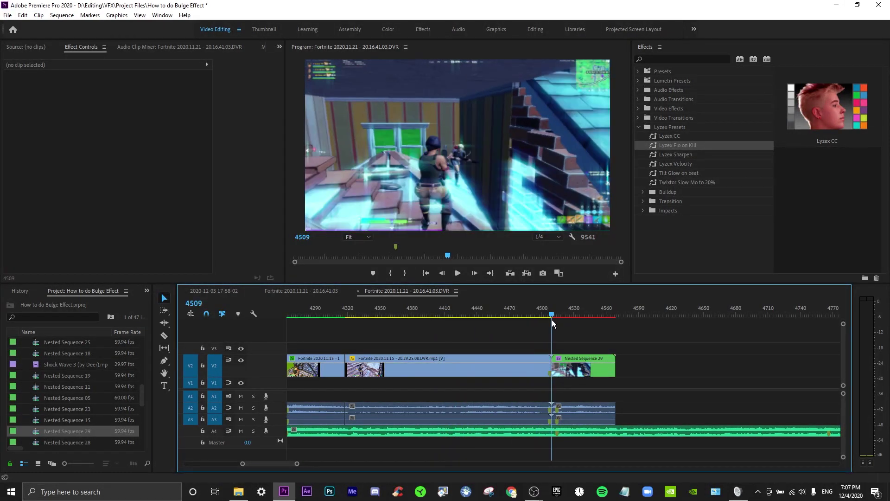
# Jump the playhead to frame 4440 and add an edit there with Ctrl+K
pyautogui.click(199, 304)
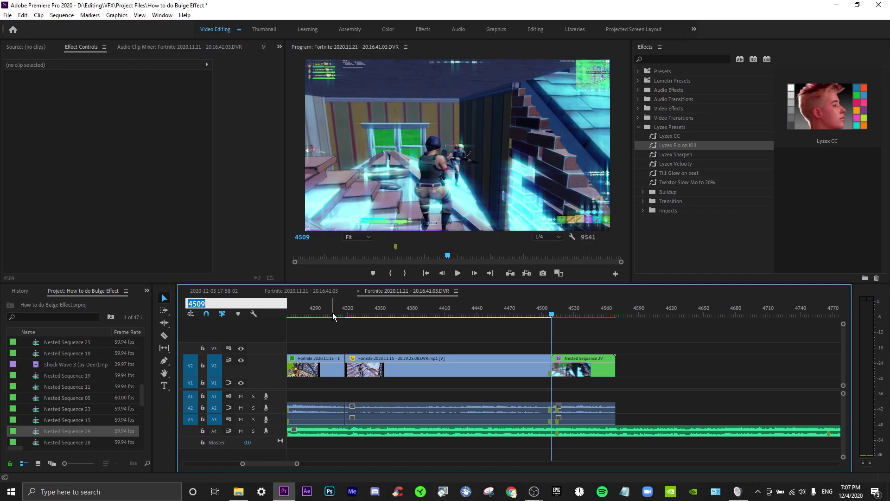
pyautogui.press('Right')
pyautogui.press('Return')
pyautogui.hotkey('ctrl', 'k')
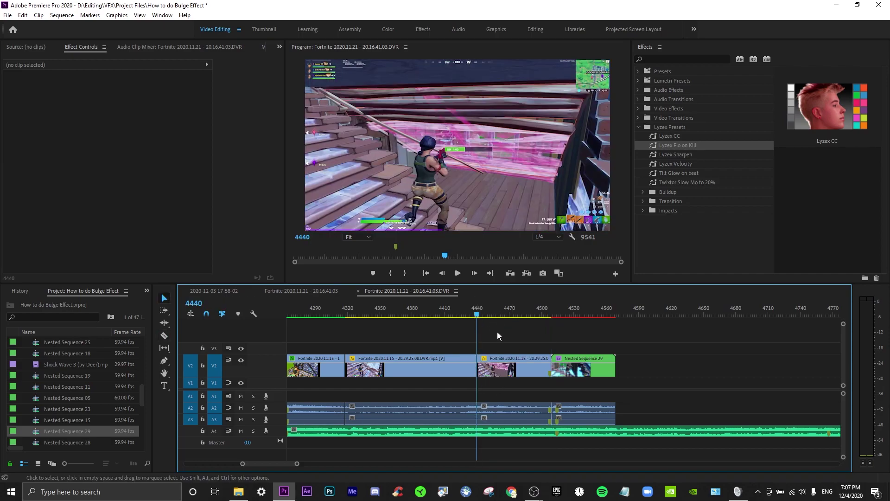
# Select the clip piece from 4440 to 4500 and check frames 4451 and 4429
pyautogui.click(665, 59)
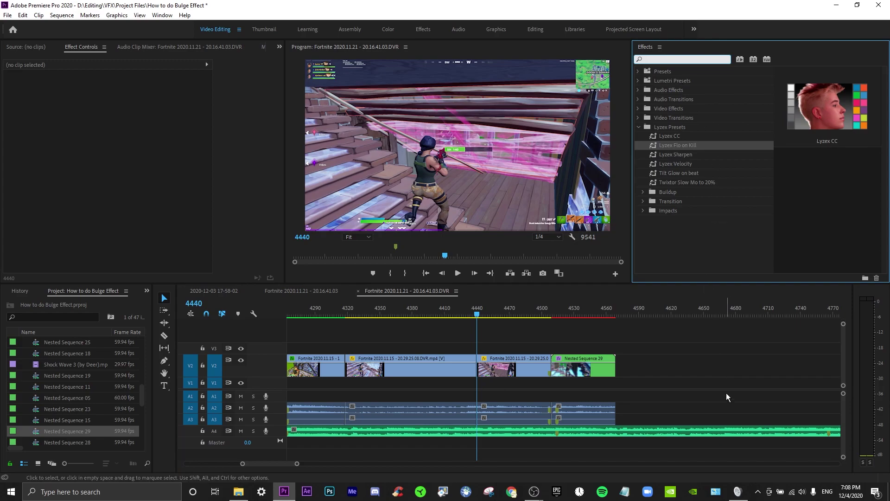
pyautogui.click(507, 368)
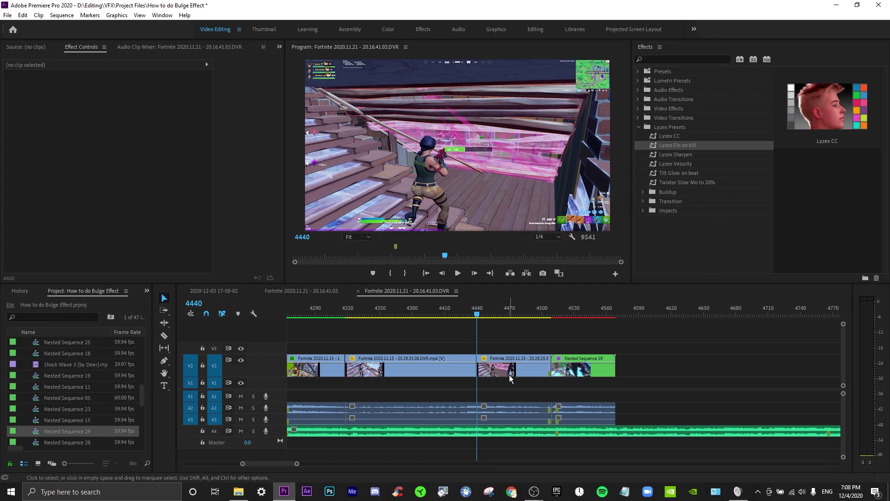
pyautogui.click(195, 302)
pyautogui.press('Right')
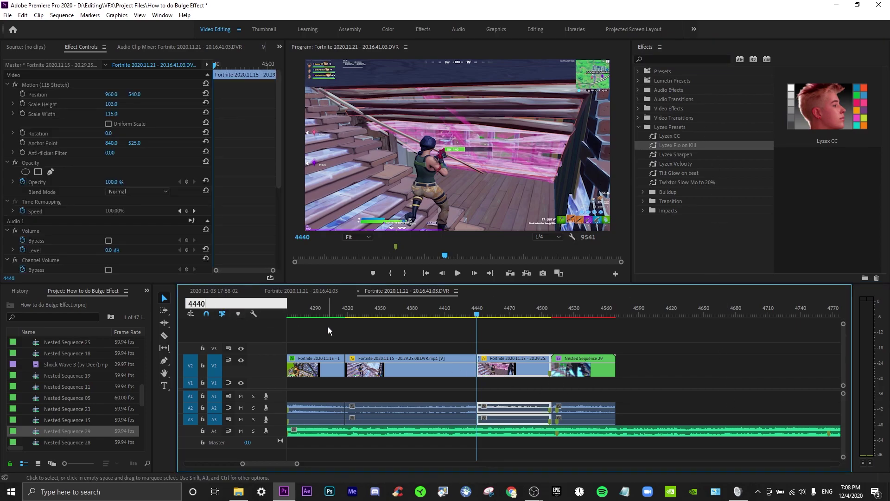
pyautogui.press('BackSpace')
pyautogui.press('BackSpace')
pyautogui.write('51')
pyautogui.press('Return')
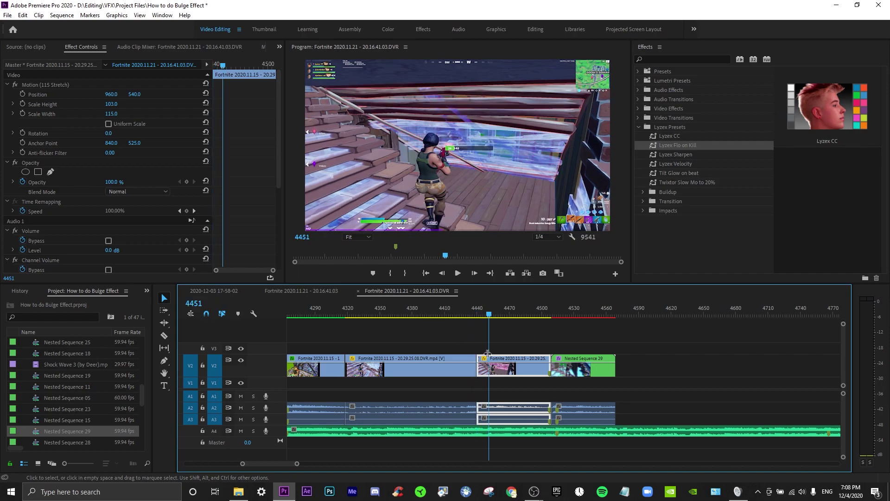
pyautogui.moveTo(477, 310); pyautogui.dragTo(465, 310)
# Search 's_glow' and apply Sapphire S_Glow to the clip from frame 4440, then preview it
pyautogui.click(685, 59)
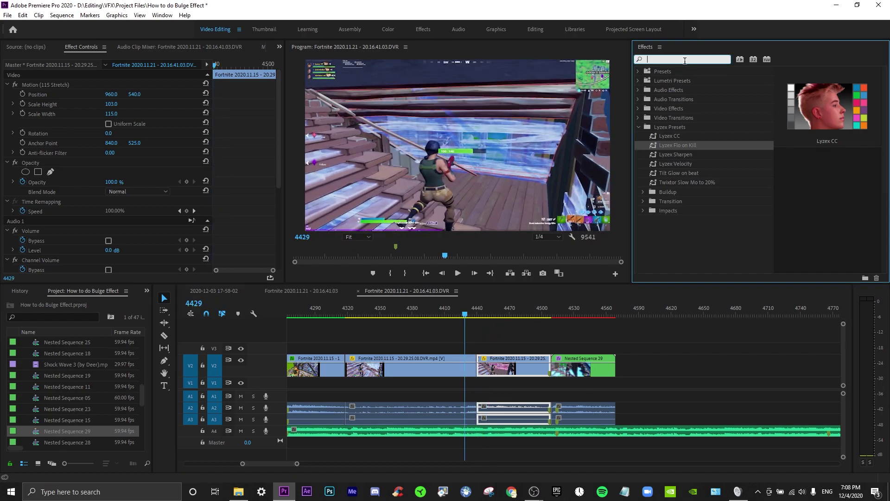
pyautogui.write('s_')
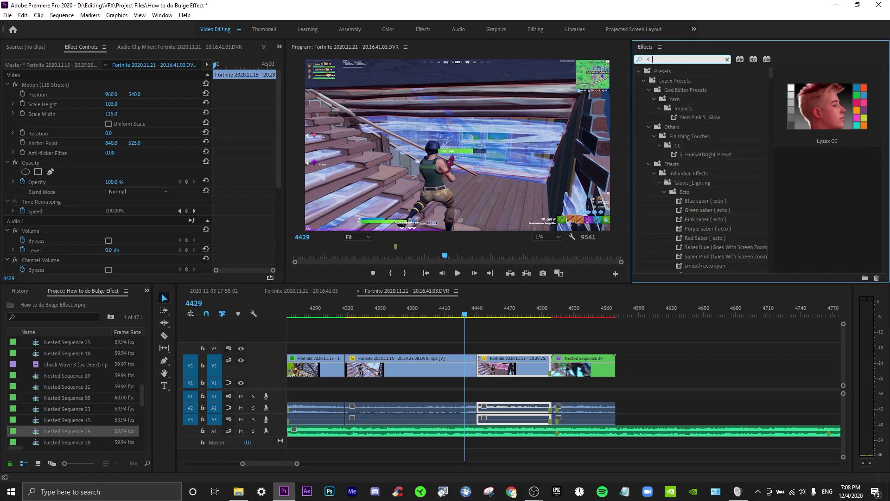
pyautogui.write('glow')
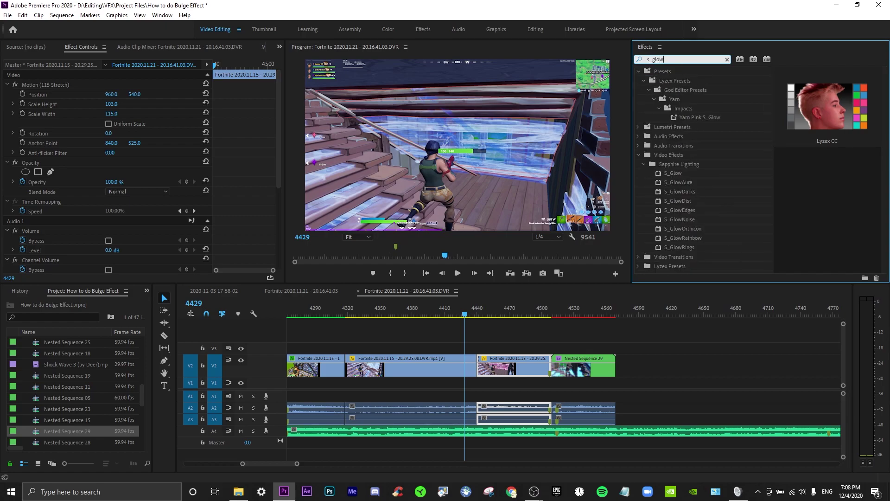
pyautogui.click(638, 72)
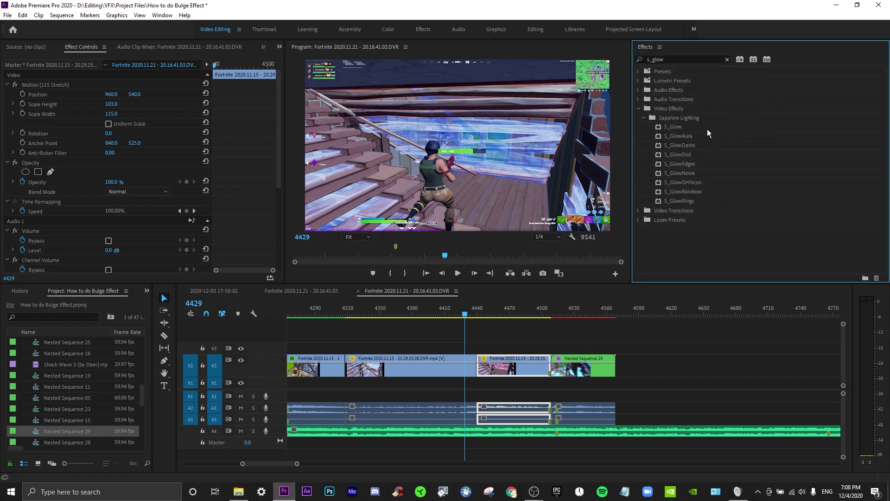
pyautogui.moveTo(699, 128); pyautogui.dragTo(694, 126)
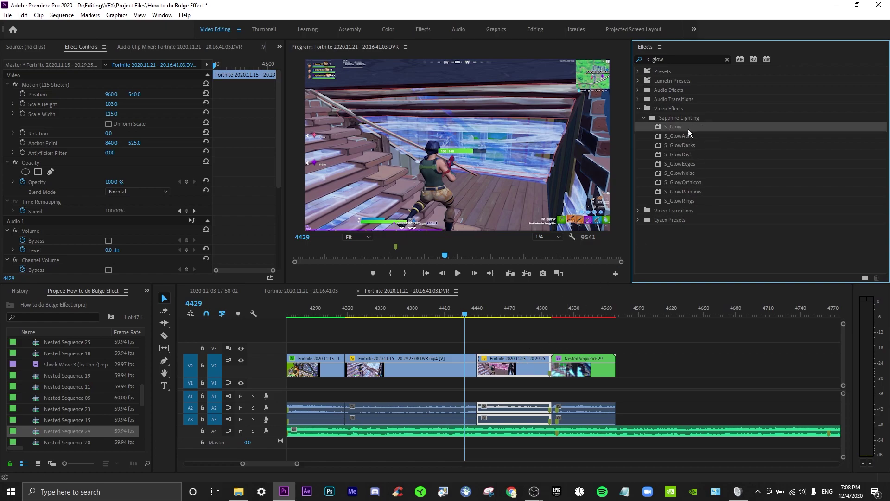
pyautogui.moveTo(554, 299); pyautogui.dragTo(522, 360)
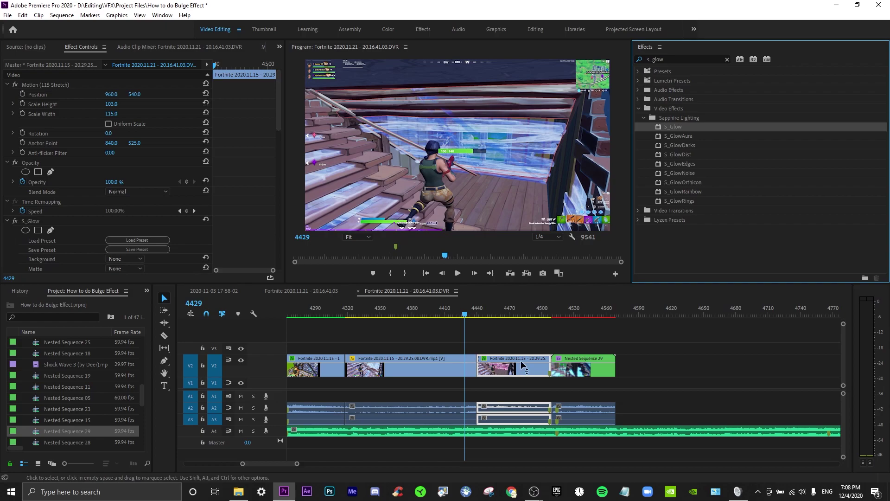
pyautogui.click(481, 319)
pyautogui.press('space')
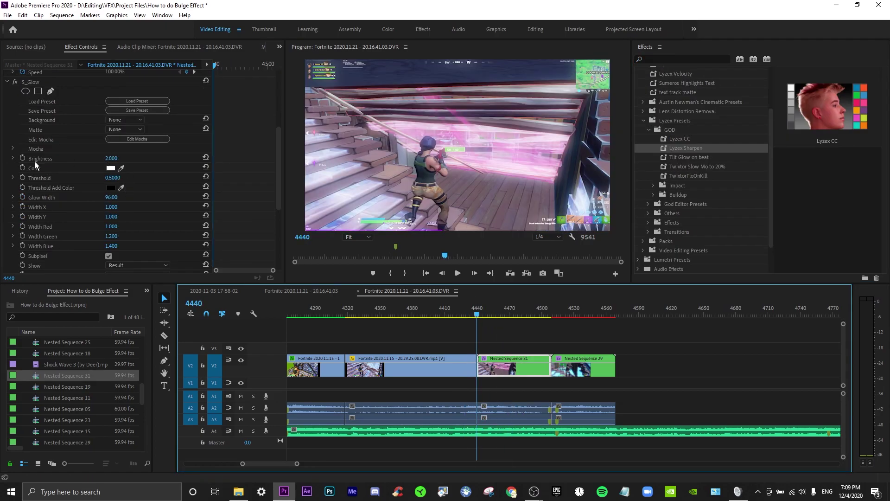
# Keyframe S_Glow Brightness from 0 at the clip start up to 2 at frame 4507, then scrub the ramp
pyautogui.click(111, 158)
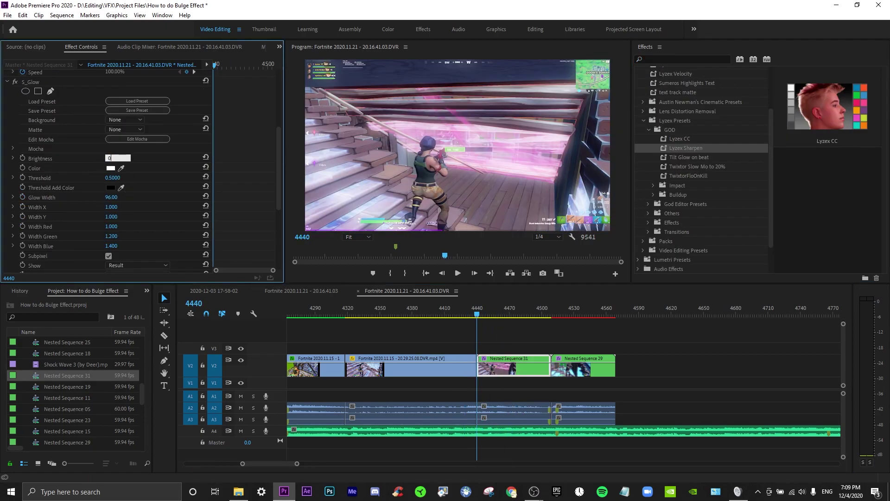
pyautogui.write('0')
pyautogui.press('Return')
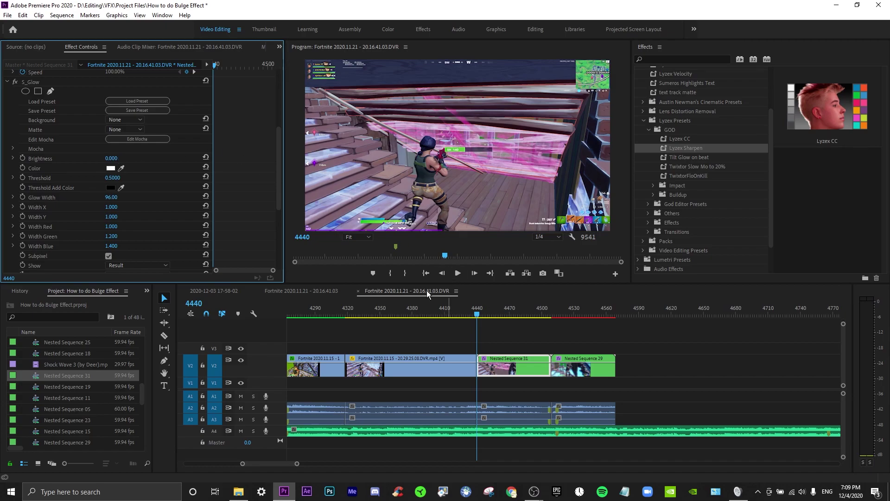
pyautogui.click(26, 158)
pyautogui.moveTo(523, 308); pyautogui.dragTo(547, 313)
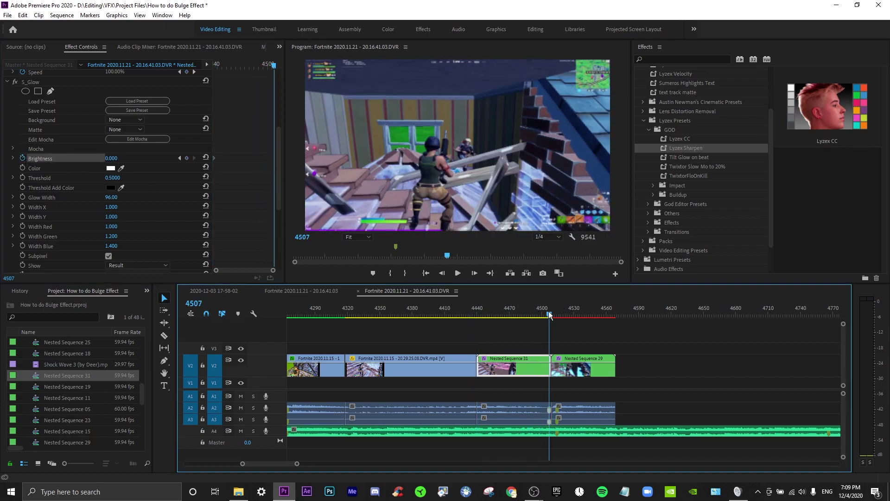
pyautogui.click(118, 157)
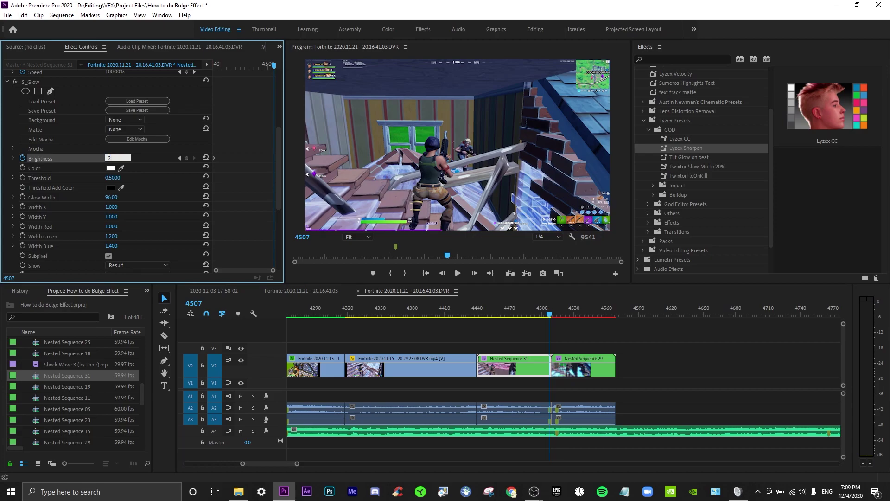
pyautogui.write('2')
pyautogui.press('Return')
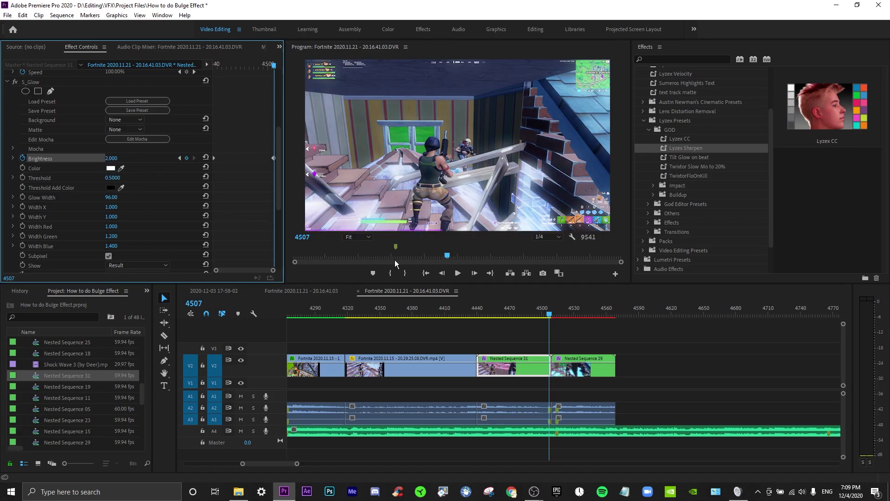
pyautogui.moveTo(218, 67); pyautogui.dragTo(208, 68)
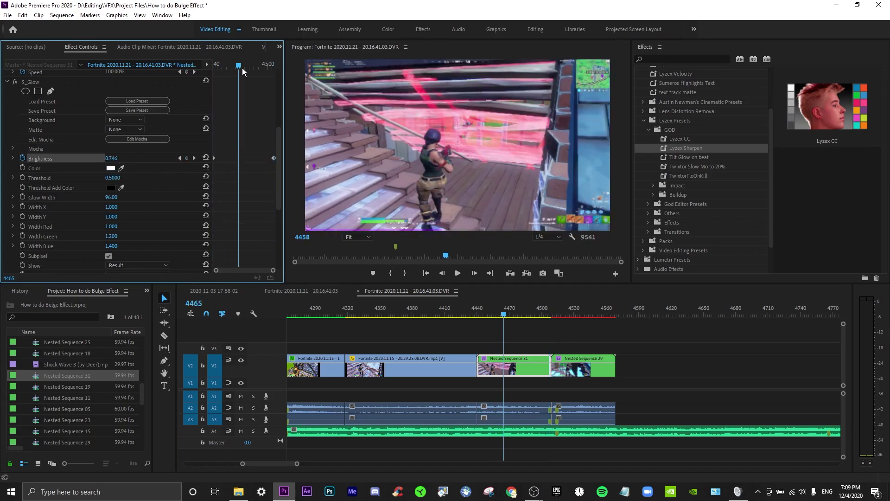
pyautogui.moveTo(242, 68); pyautogui.dragTo(268, 75)
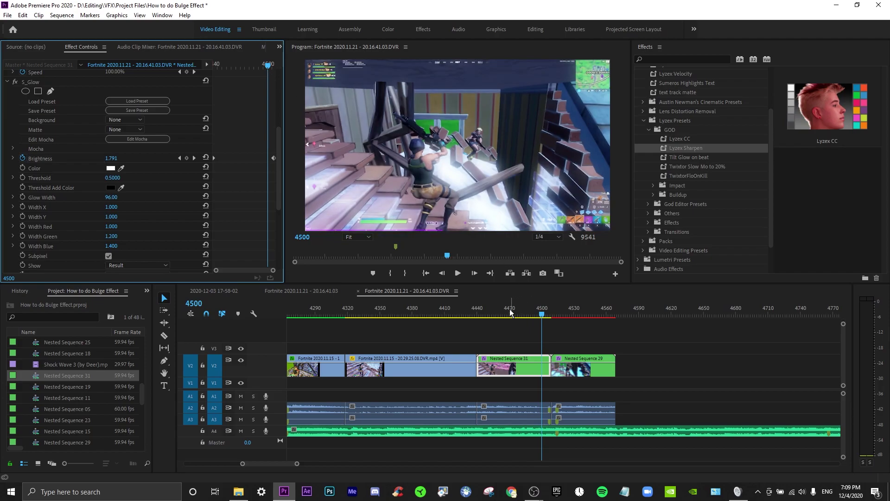
# Try a white Threshold Add Color, then revert it to black
pyautogui.moveTo(510, 308); pyautogui.dragTo(538, 316)
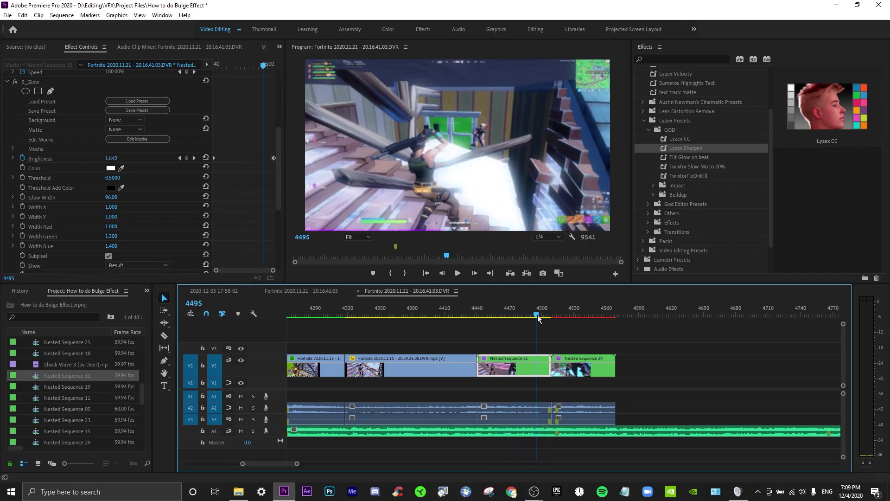
pyautogui.click(110, 188)
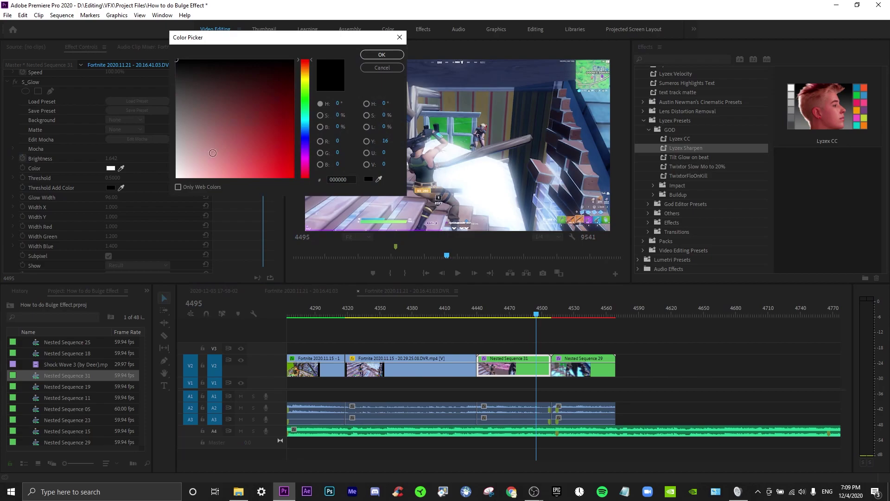
pyautogui.moveTo(213, 153); pyautogui.dragTo(177, 60)
pyautogui.click(371, 55)
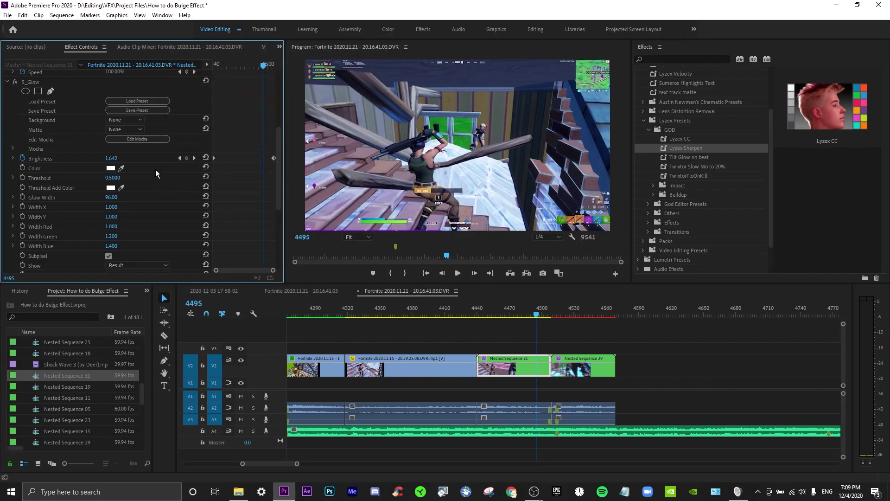
pyautogui.click(111, 188)
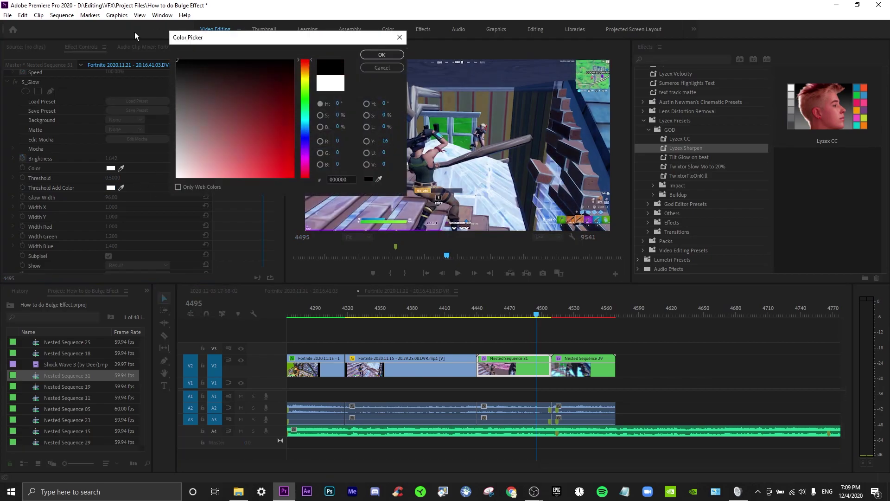
pyautogui.click(370, 55)
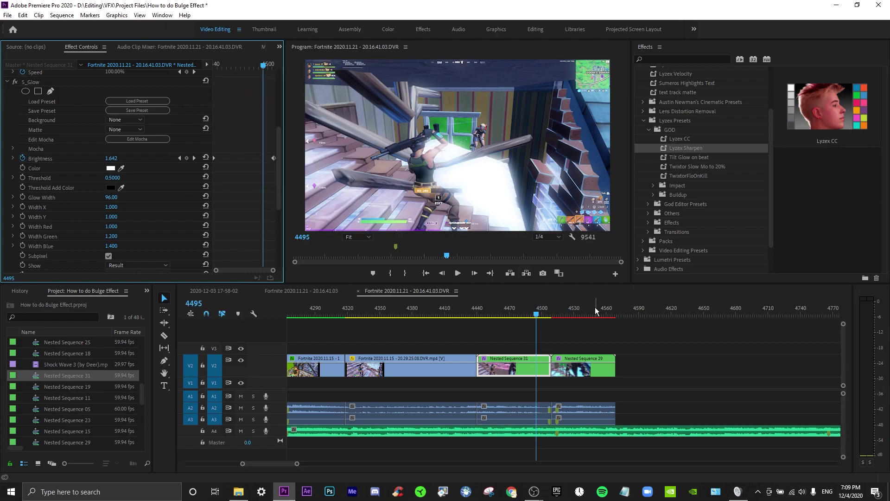
# Set the S_Glow Color to a fully saturated yellow
pyautogui.click(110, 168)
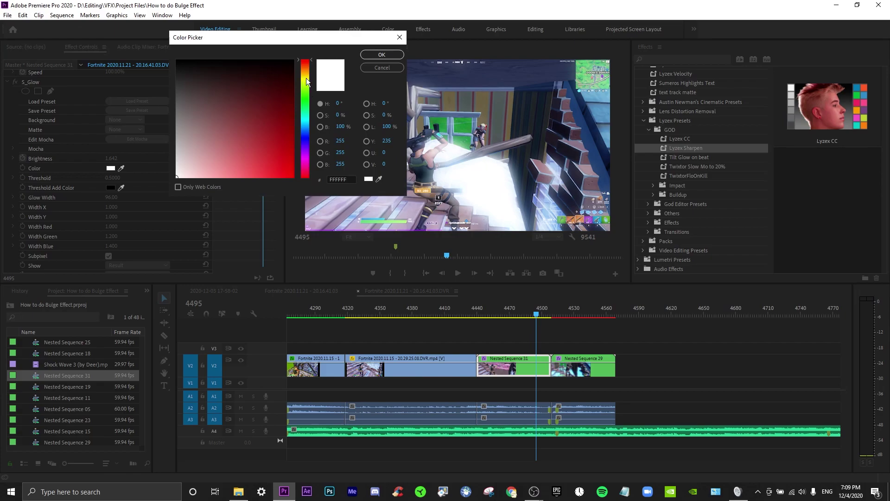
pyautogui.click(306, 79)
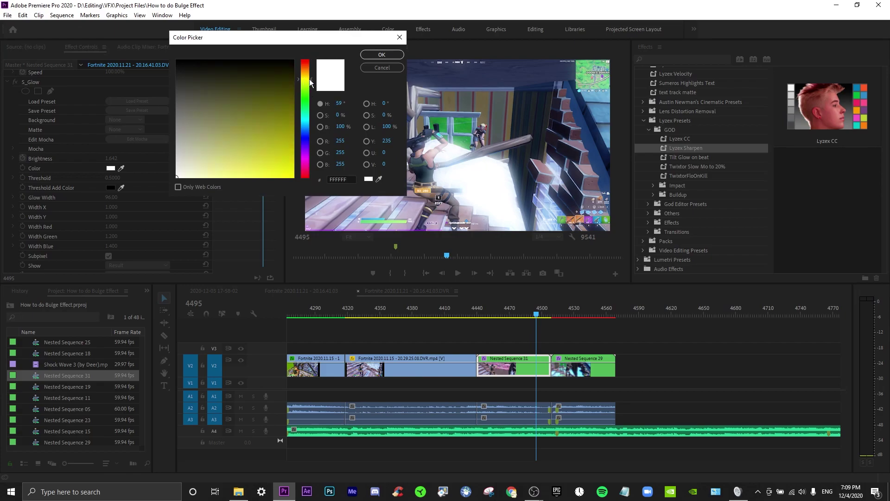
pyautogui.moveTo(283, 179); pyautogui.dragTo(294, 177)
pyautogui.click(379, 56)
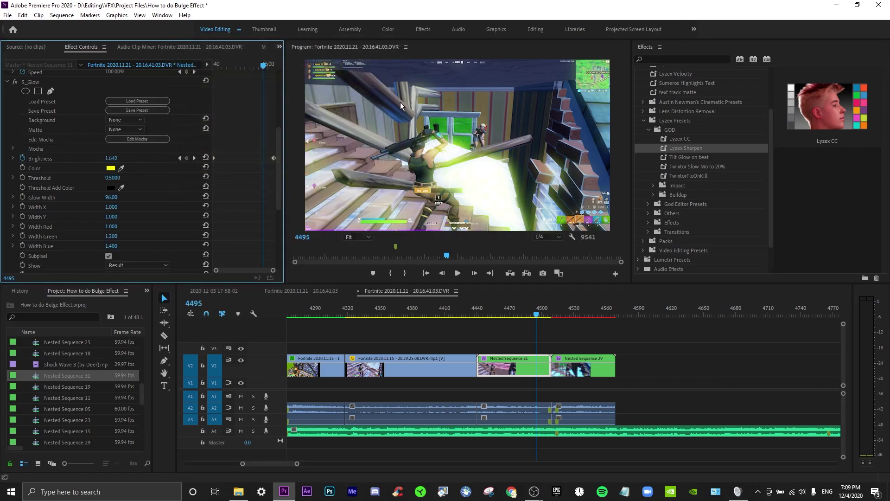
# Add a 0.5 S_Glow Brightness keyframe at frame 4482 on Nested Sequence 31
pyautogui.click(447, 318)
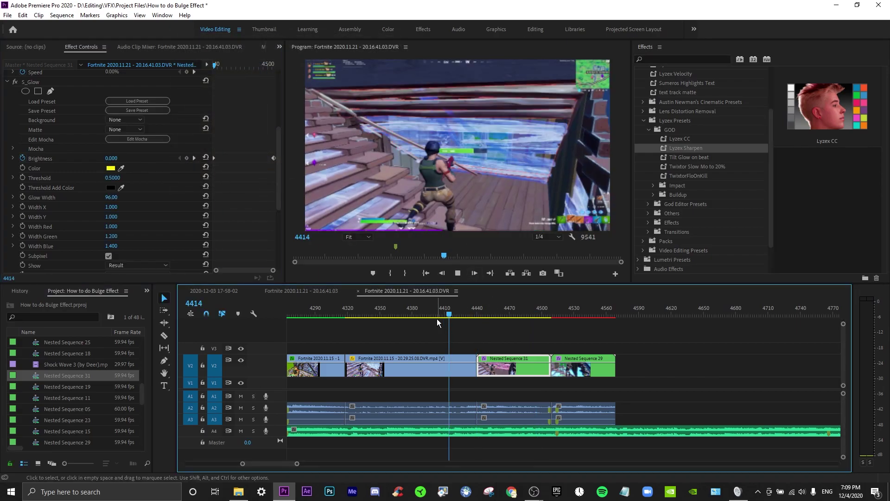
pyautogui.press('space')
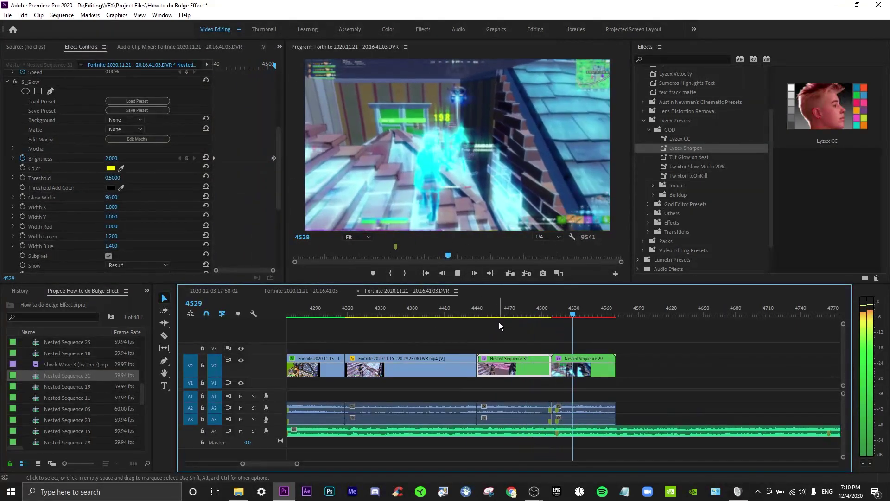
pyautogui.click(499, 322)
pyautogui.click(480, 311)
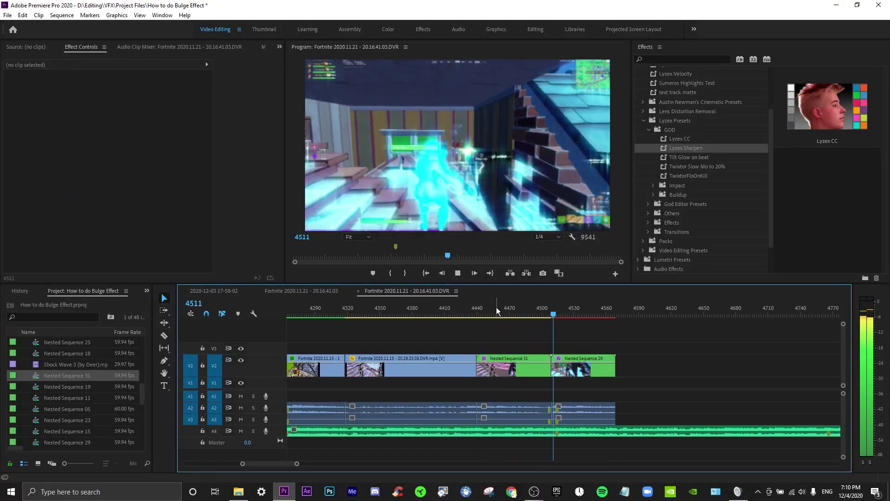
pyautogui.moveTo(499, 308); pyautogui.dragTo(522, 307)
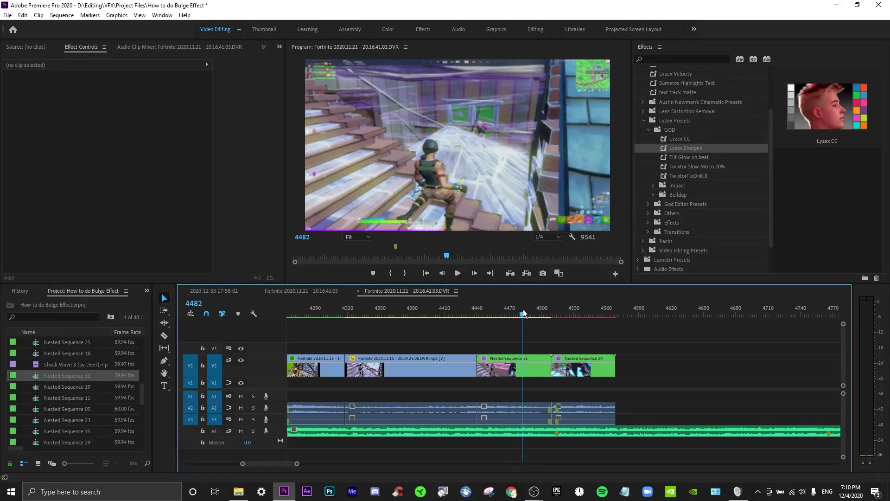
pyautogui.click(508, 371)
pyautogui.scroll(-4, 222, 195)
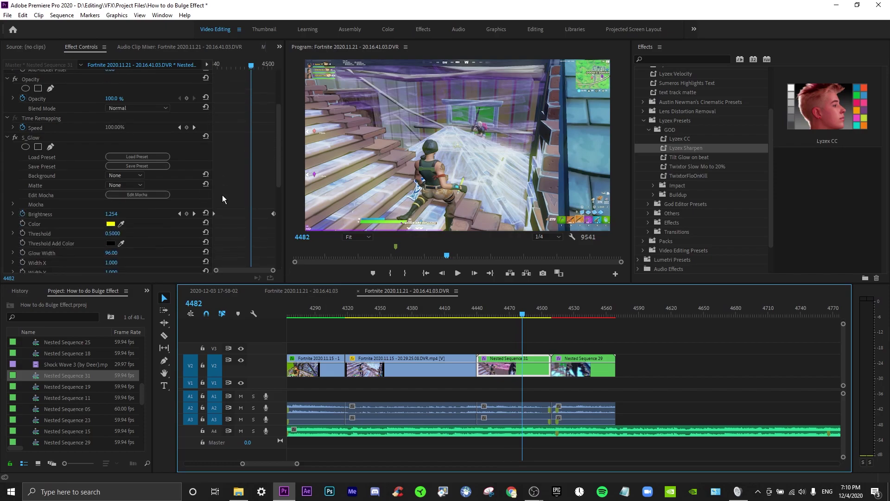
pyautogui.click(116, 214)
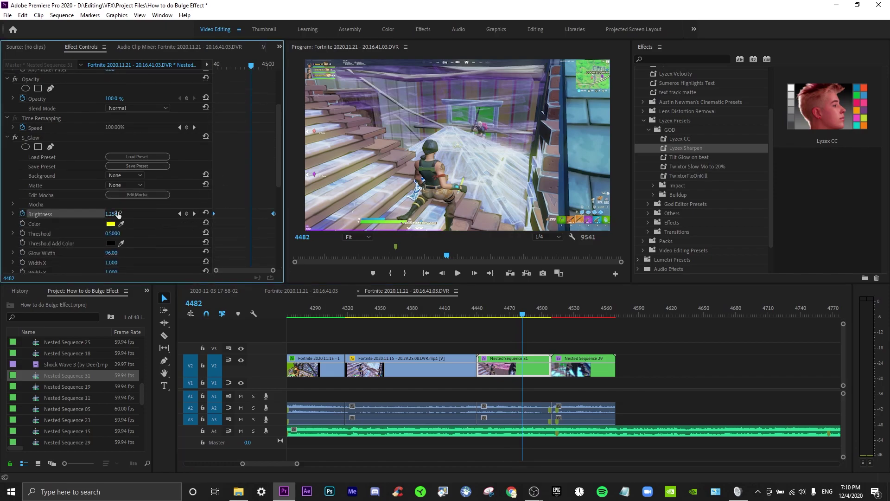
pyautogui.write('0.5')
pyautogui.press('Return')
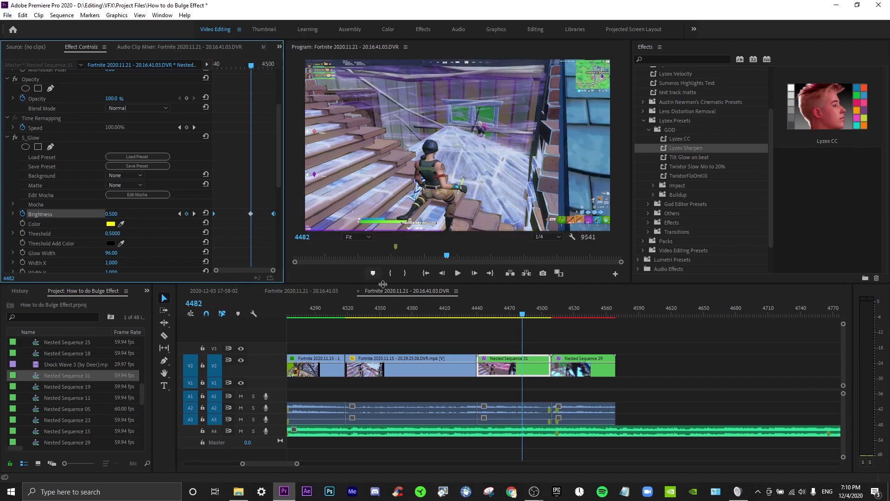
# Replay the revised glow build-up from frame 4440 and reselect Nested Sequence 31 at frame 4494
pyautogui.click(470, 354)
pyautogui.click(478, 311)
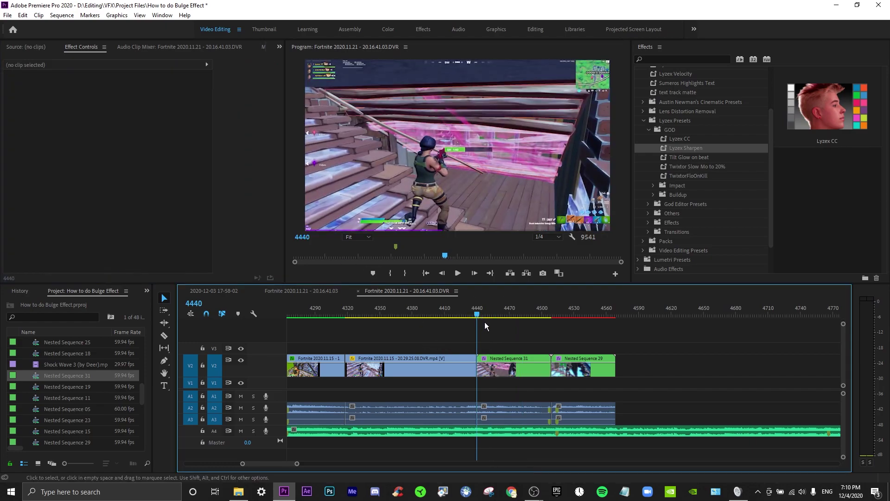
pyautogui.press('space')
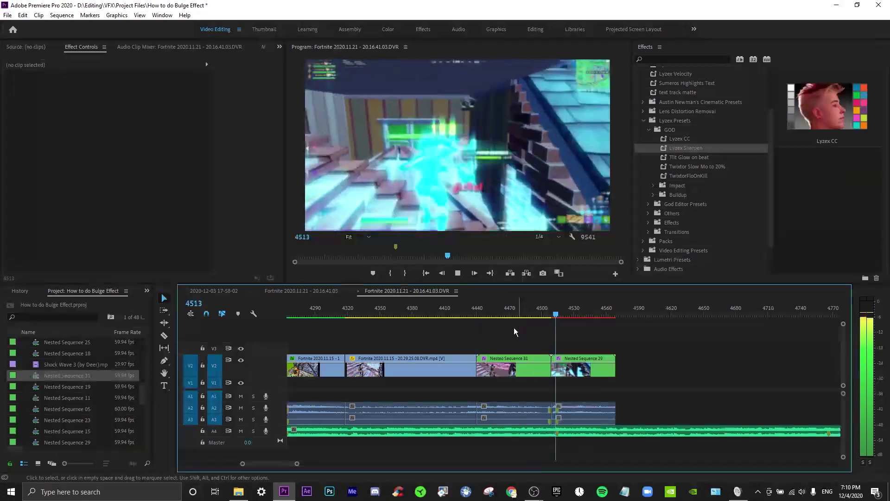
pyautogui.moveTo(496, 314); pyautogui.dragTo(535, 313)
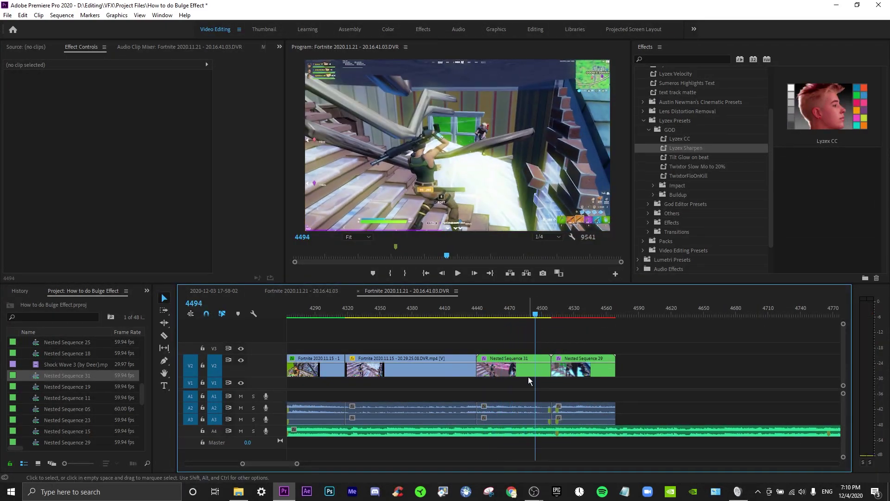
pyautogui.click(510, 367)
pyautogui.scroll(-8, 158, 207)
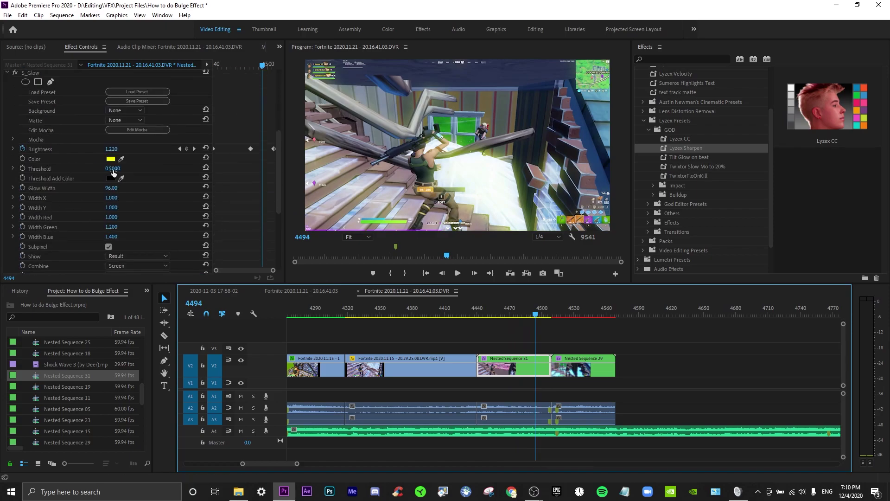
# Change the S_Glow Threshold to 0.7000 and play the sequence to preview
pyautogui.click(112, 170)
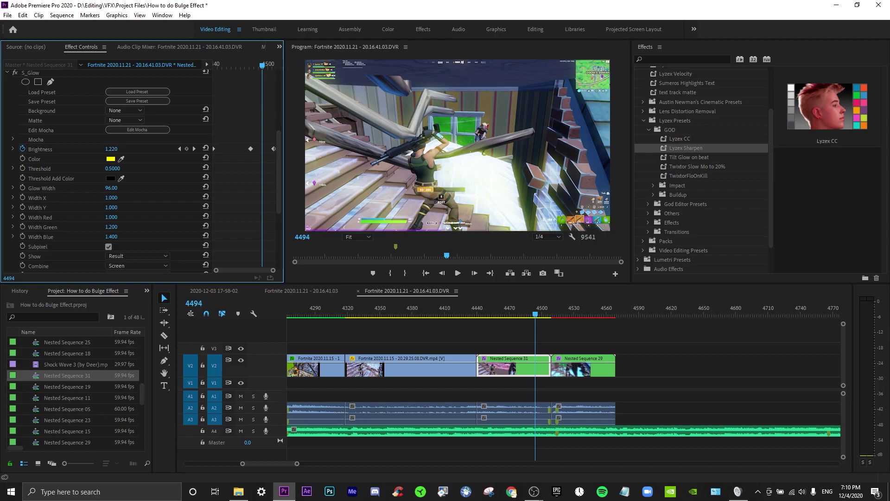
pyautogui.moveTo(113, 170)
pyautogui.mouseDown()
pyautogui.moveTo(93, 169)
pyautogui.moveTo(121, 169)
pyautogui.moveTo(106, 170)
pyautogui.mouseUp()
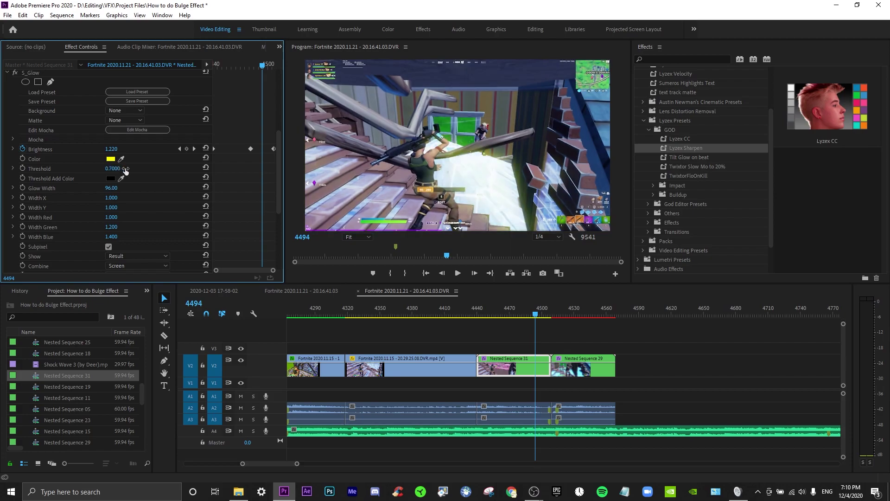
pyautogui.click(474, 318)
pyautogui.press('space')
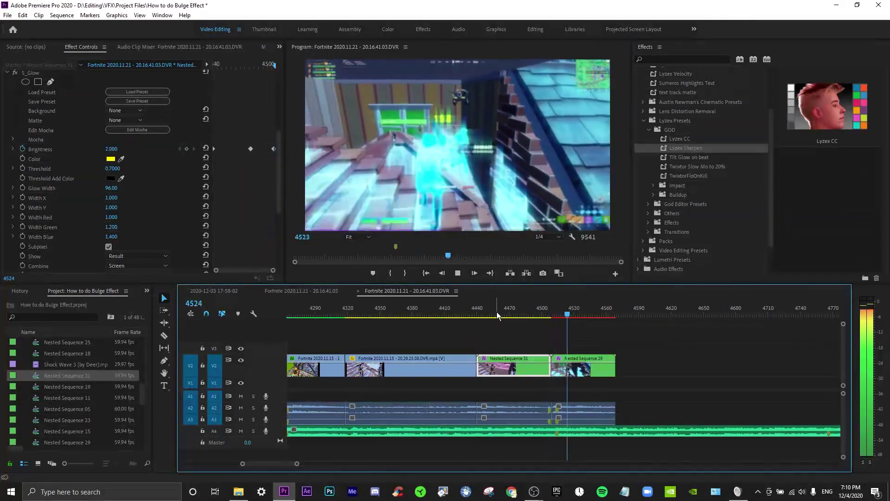
pyautogui.press('space')
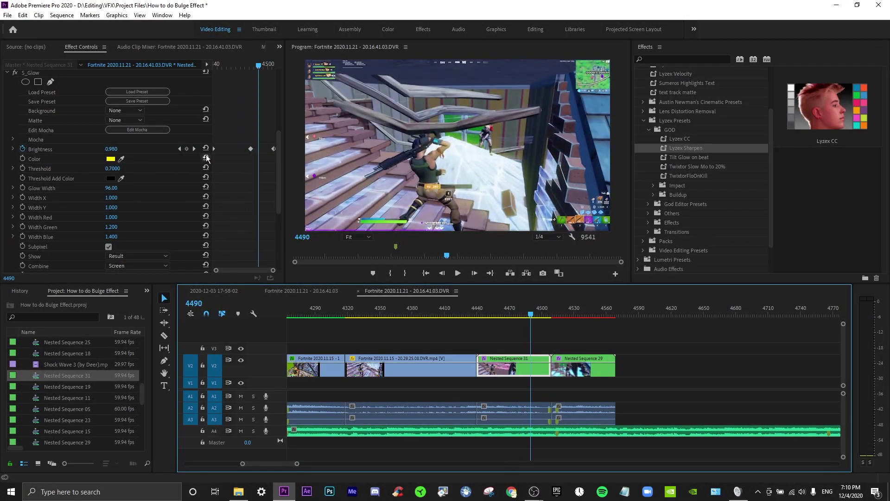
# Raise the frame-4507 Brightness keyframe to 4.000, replay the build-up, and increase Width X
pyautogui.click(194, 148)
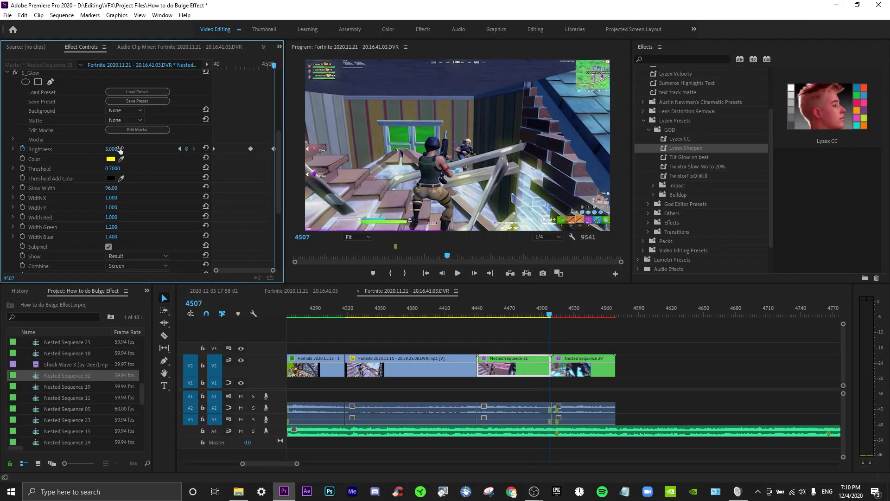
pyautogui.click(534, 311)
pyautogui.moveTo(536, 310); pyautogui.dragTo(538, 310)
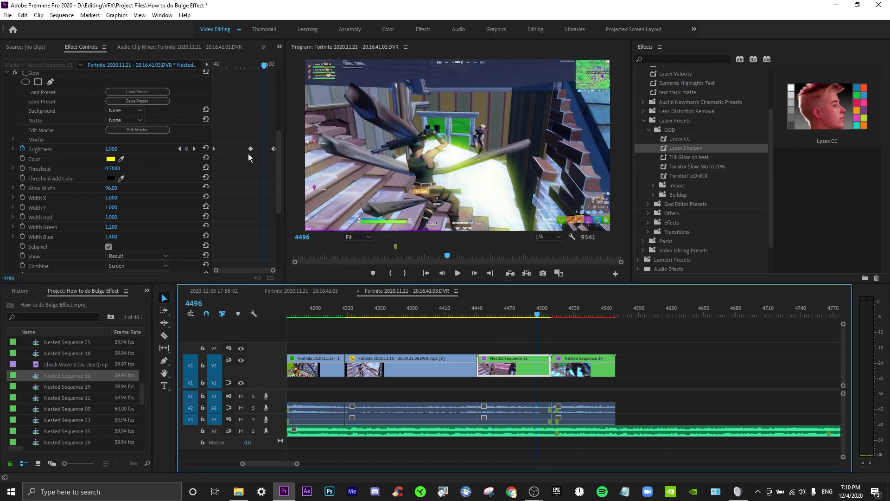
pyautogui.click(194, 148)
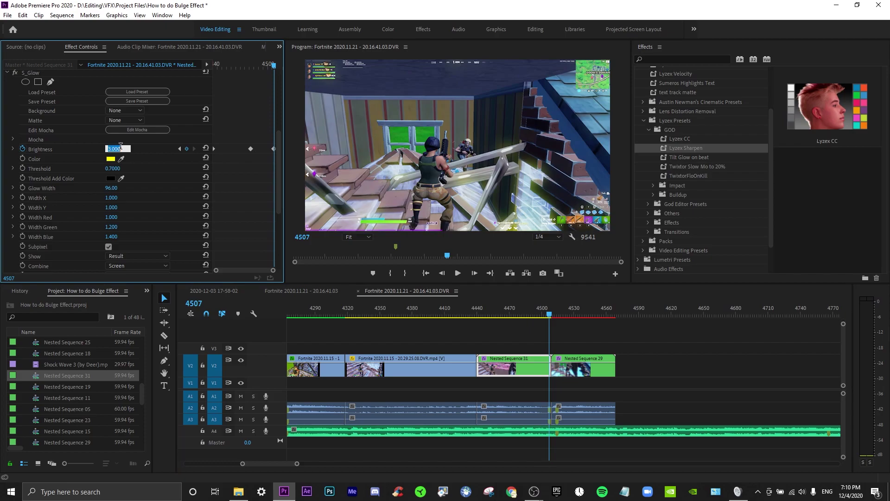
pyautogui.moveTo(114, 149); pyautogui.dragTo(120, 148)
pyautogui.click(525, 311)
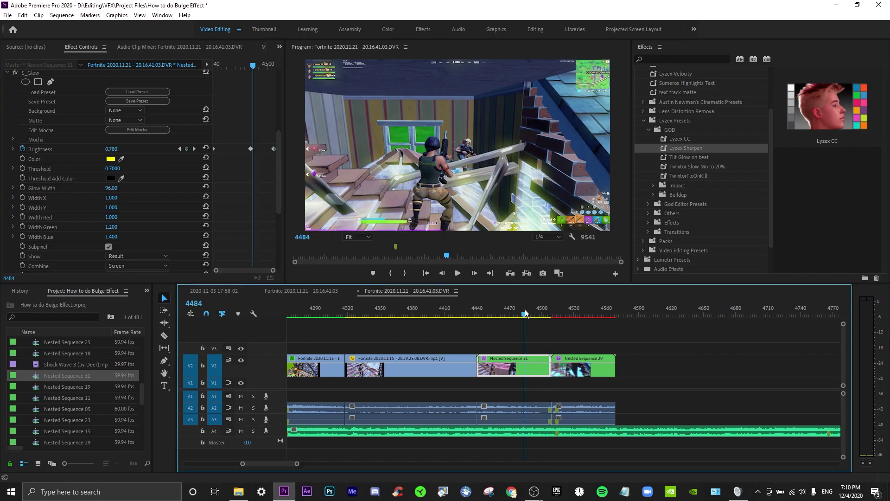
pyautogui.moveTo(530, 310); pyautogui.dragTo(463, 313)
pyautogui.press('space')
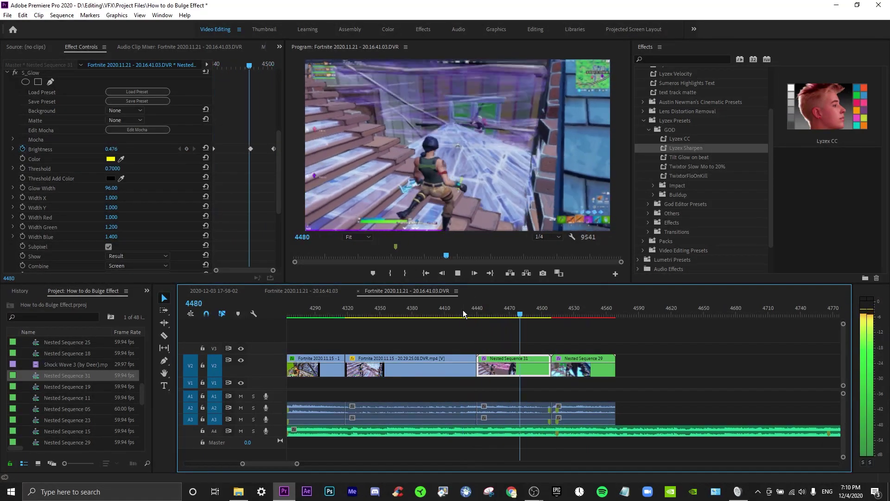
pyautogui.moveTo(467, 310); pyautogui.dragTo(534, 316)
pyautogui.moveTo(111, 200)
pyautogui.mouseDown()
pyautogui.moveTo(132, 200)
pyautogui.moveTo(100, 200)
pyautogui.moveTo(126, 198)
pyautogui.mouseUp()
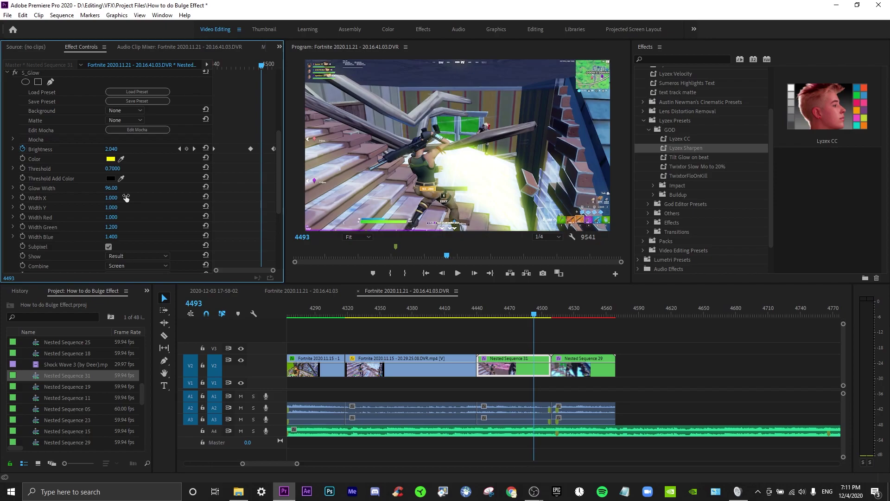
# Set S_Glow Width Blue and Width Green back to 1.000
pyautogui.scroll(-1, 157, 220)
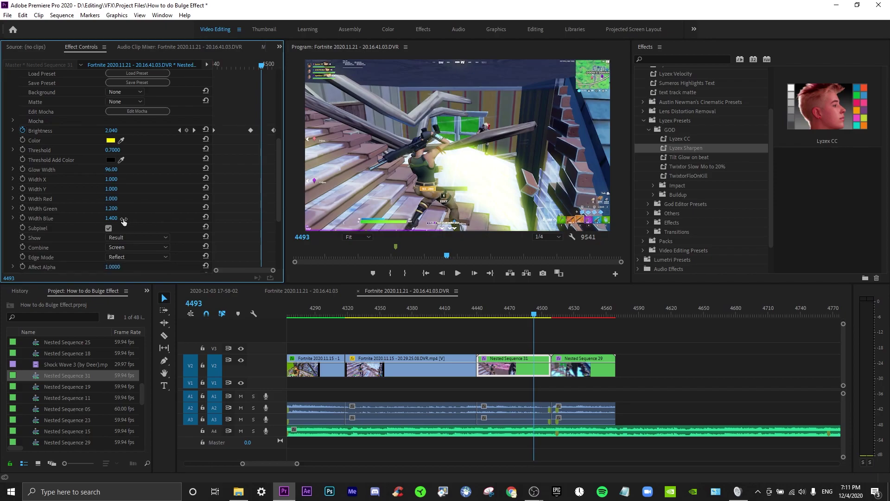
pyautogui.moveTo(124, 222); pyautogui.dragTo(118, 217)
pyautogui.write('1')
pyautogui.press('Return')
# Preview the glow's Threshold view, then set Show back to Result
pyautogui.scroll(-2, 156, 205)
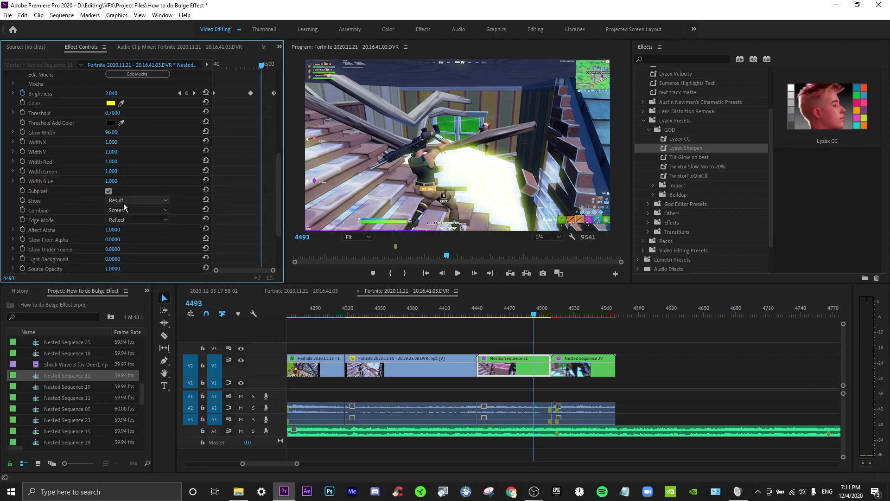
pyautogui.click(124, 202)
pyautogui.click(127, 218)
pyautogui.click(134, 203)
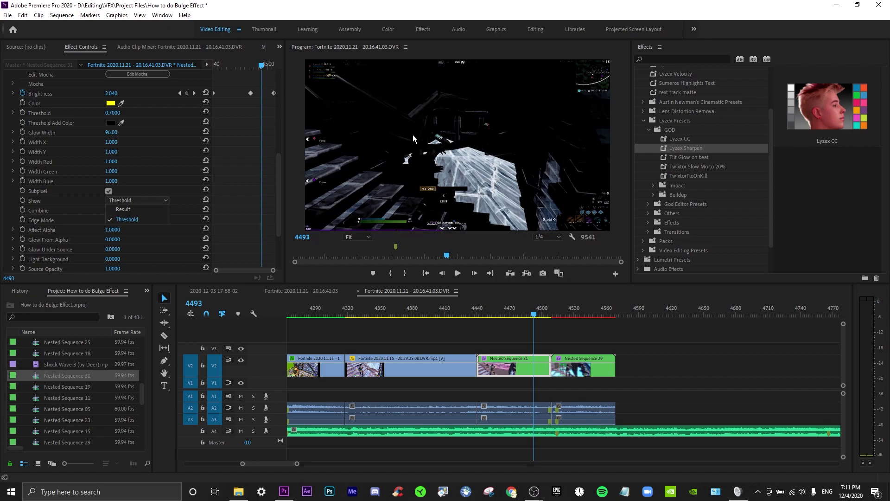
pyautogui.click(139, 209)
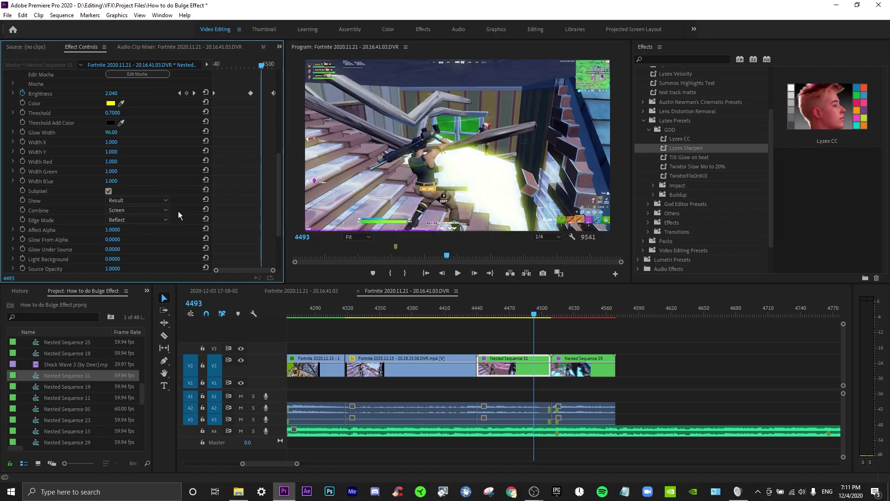
# Set the S_Glow Combine mode to Add and preview the brighter glow
pyautogui.click(141, 213)
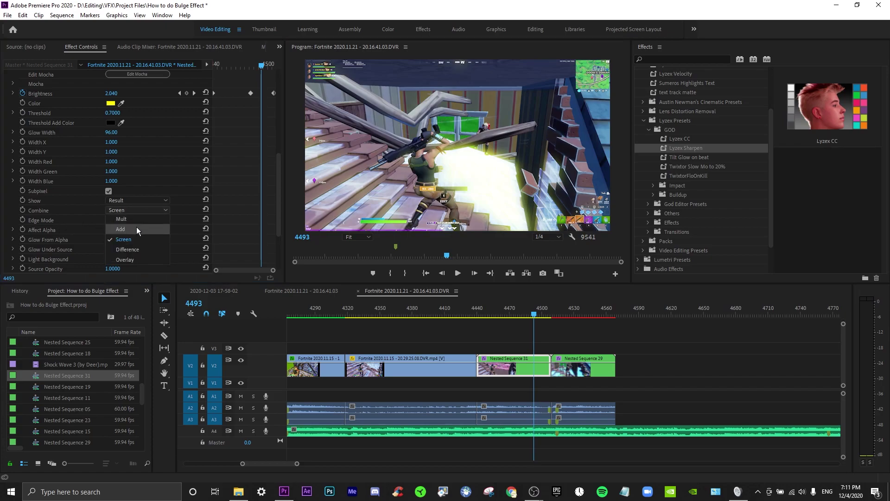
pyautogui.click(137, 226)
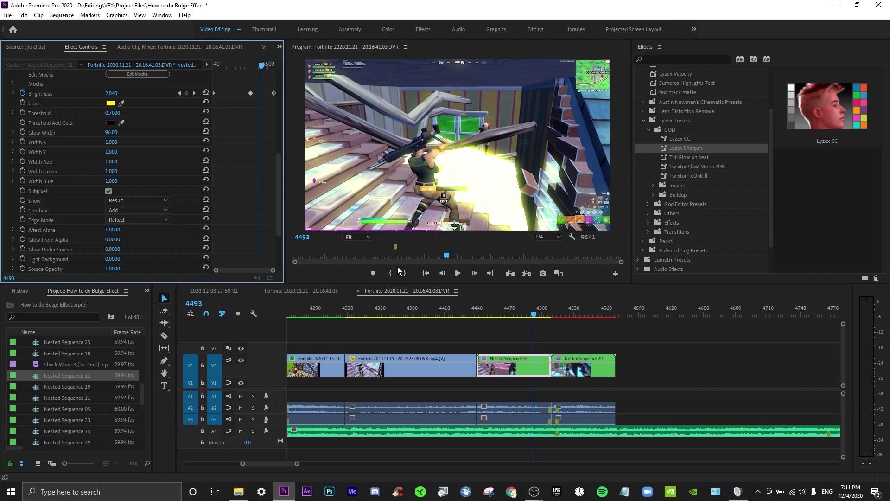
pyautogui.click(482, 316)
pyautogui.press('space')
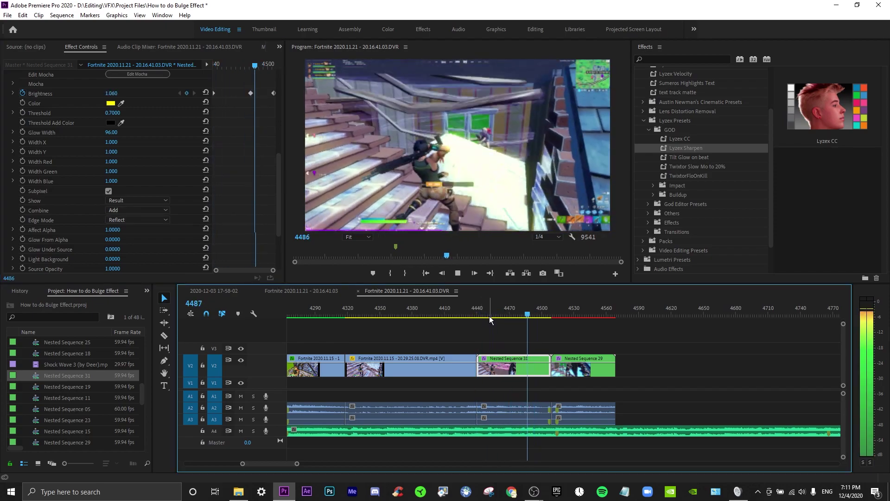
pyautogui.moveTo(491, 316); pyautogui.dragTo(534, 325)
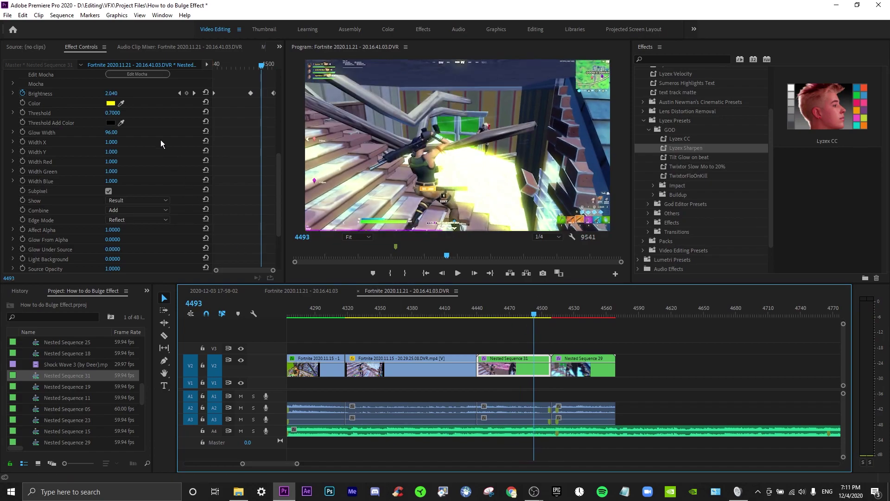
# At the frame 4507 keyframe, set peak Brightness to 3.000, then lower it to 2.000
pyautogui.click(193, 93)
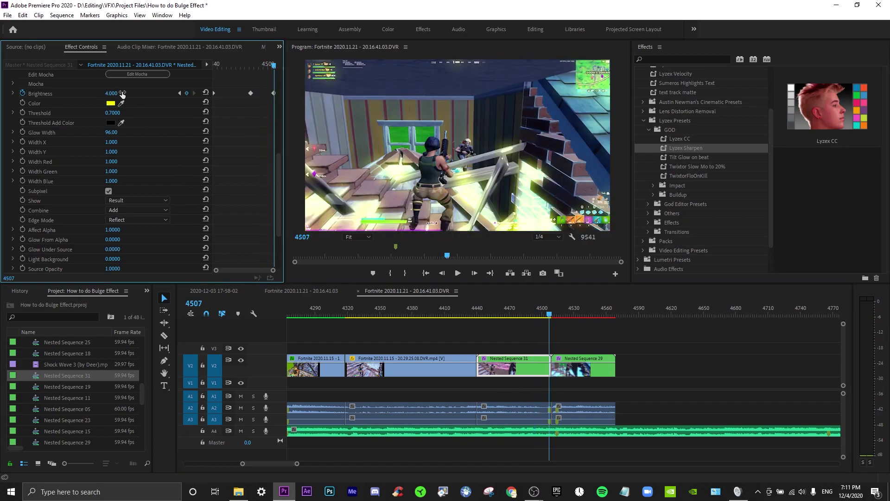
pyautogui.click(112, 93)
pyautogui.write('3')
pyautogui.press('Return')
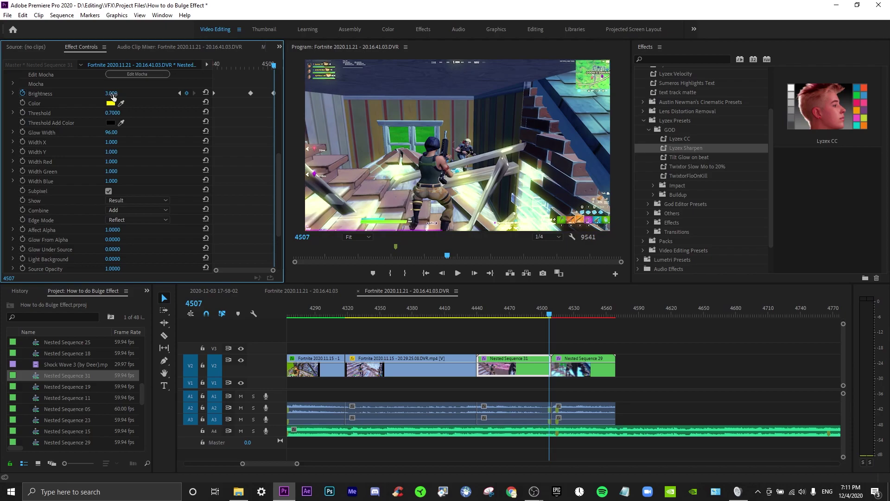
pyautogui.click(113, 94)
pyautogui.write('2')
pyautogui.press('Return')
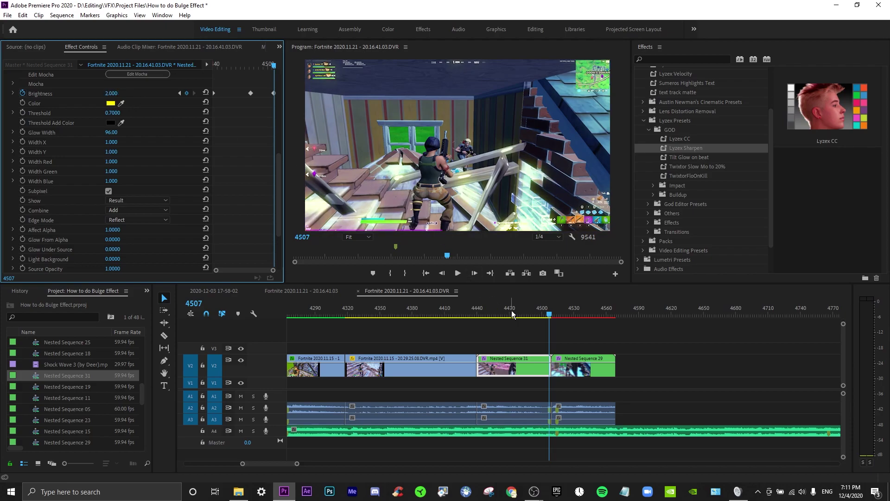
# Play and scrub the adjusted glow build-up between frames 4440 and 4495
pyautogui.moveTo(511, 314); pyautogui.dragTo(537, 315)
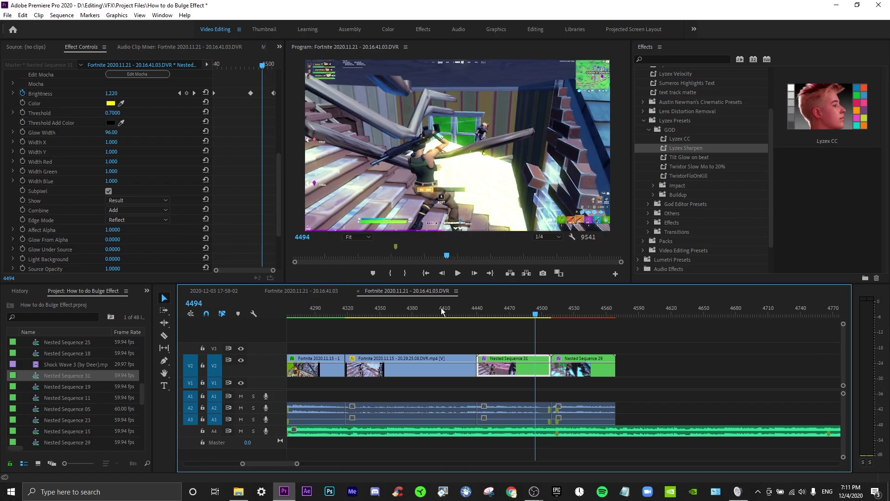
pyautogui.click(474, 316)
pyautogui.press('space')
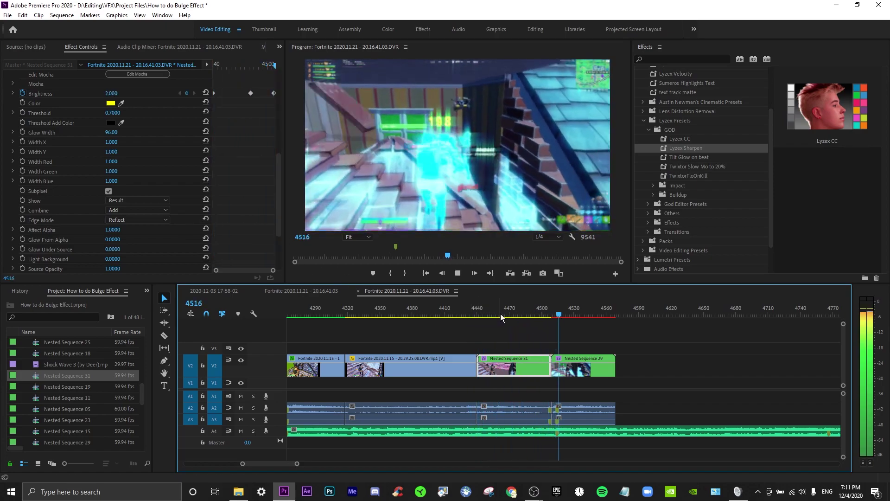
pyautogui.click(516, 312)
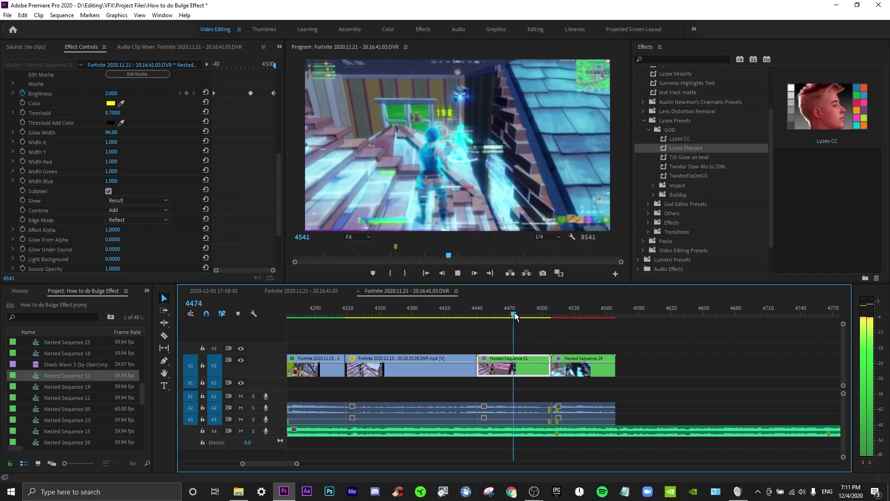
pyautogui.click(463, 310)
pyautogui.click(477, 309)
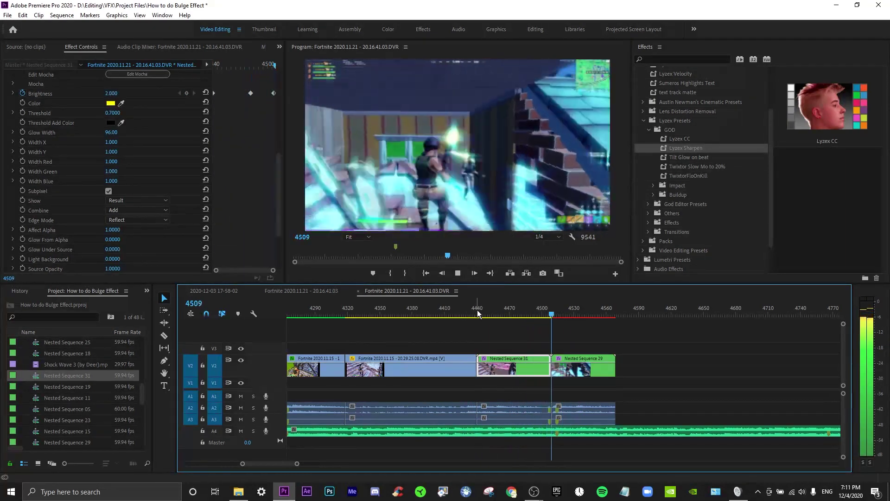
pyautogui.click(521, 314)
pyautogui.moveTo(523, 314); pyautogui.dragTo(540, 314)
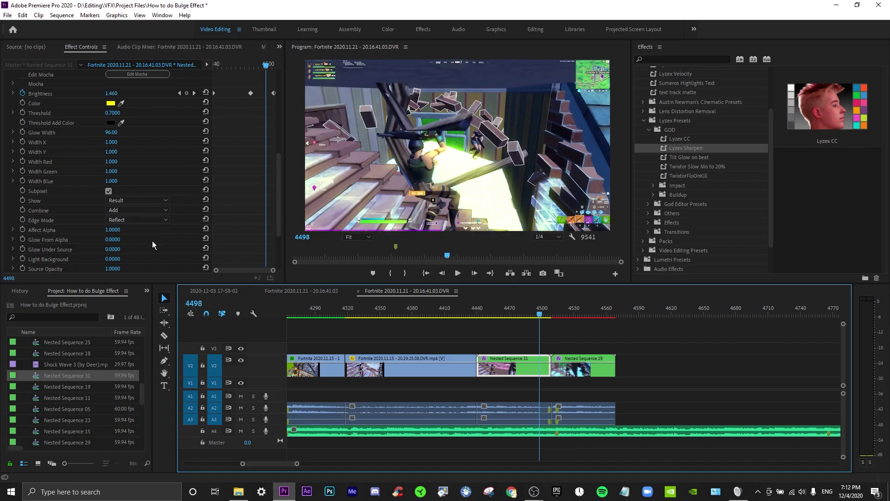
pyautogui.scroll(-3, 153, 232)
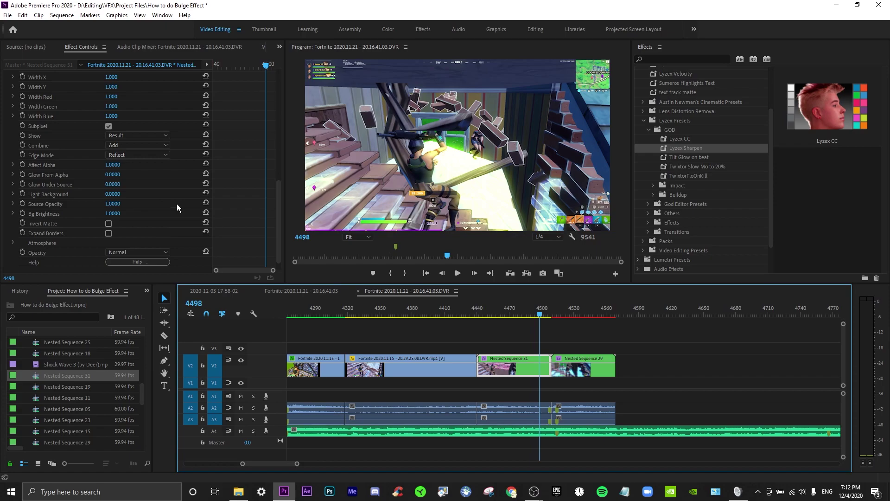
pyautogui.scroll(-1, 174, 201)
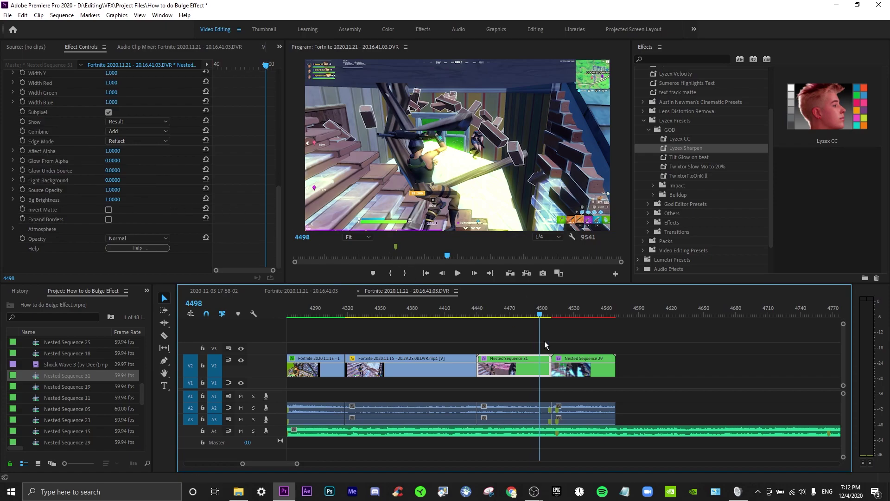
pyautogui.scroll(6, 243, 208)
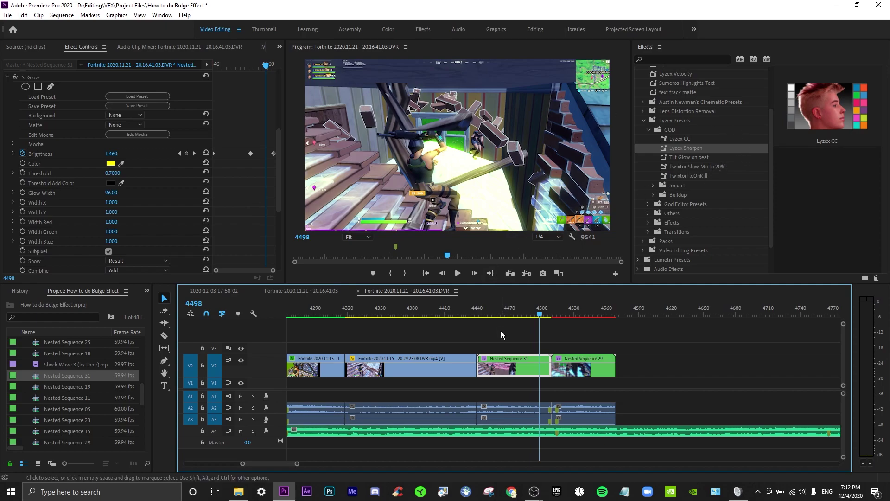
pyautogui.moveTo(473, 310); pyautogui.dragTo(527, 316)
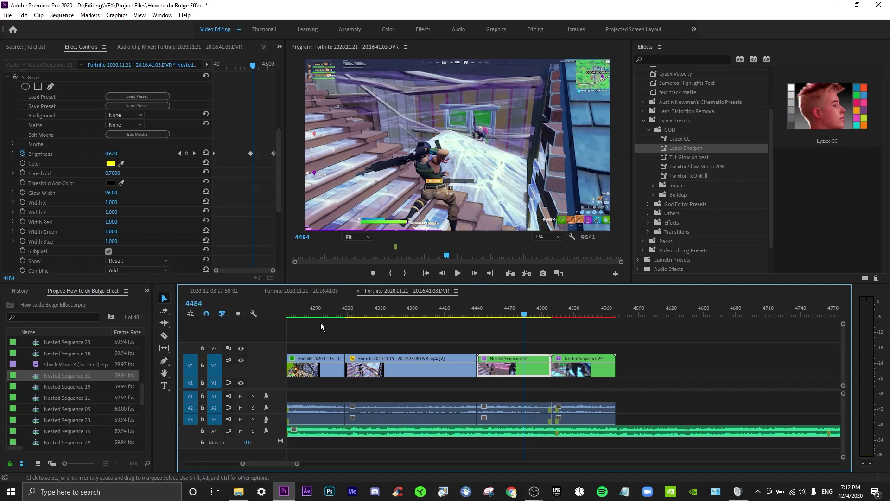
# Check the glow at frames 4504 and 4484, then drop Twixtor Slow Mo to 20% onto Nested Sequence 31
pyautogui.hotkey('shift', 'Right')
pyautogui.hotkey('shift', 'Right')
pyautogui.hotkey('shift', 'Right')
pyautogui.hotkey('shift', 'Right')
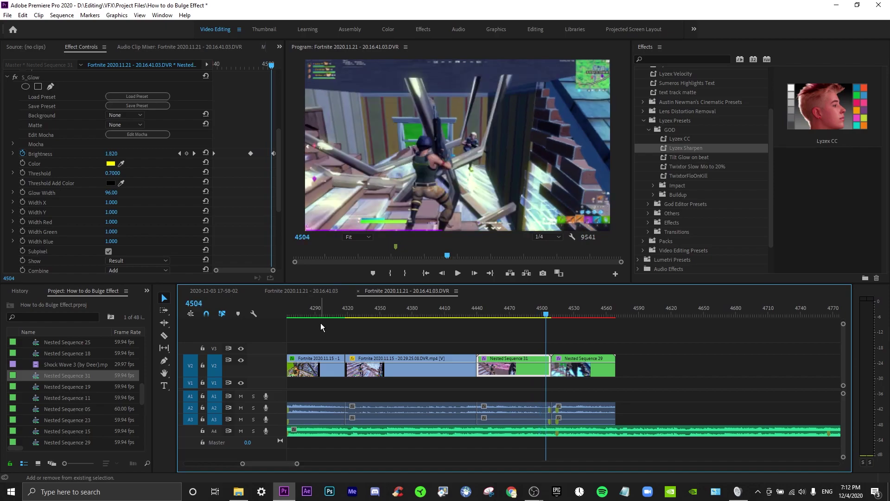
pyautogui.hotkey('shift', 'Left')
pyautogui.hotkey('shift', 'Left')
pyautogui.hotkey('shift', 'Left')
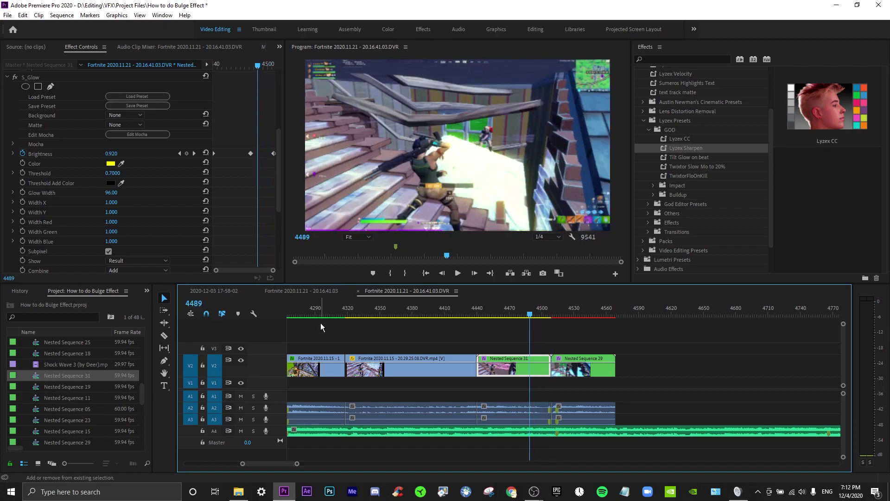
pyautogui.hotkey('shift', 'Left')
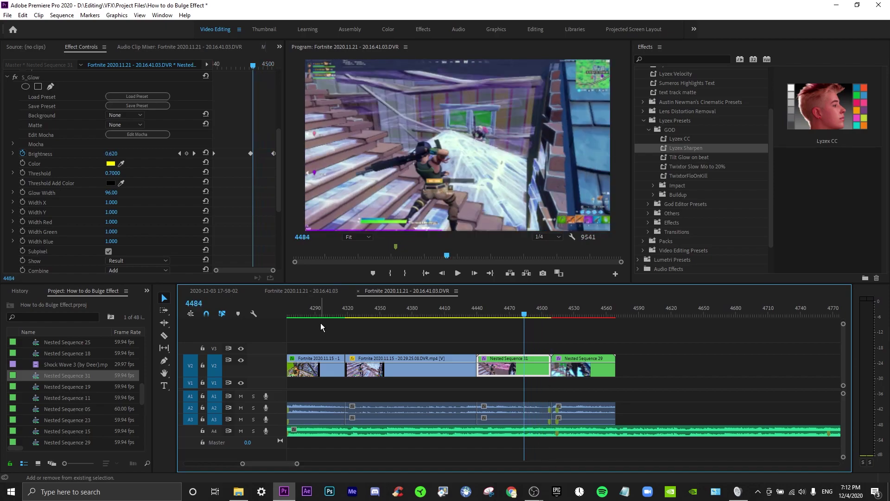
pyautogui.click(543, 333)
pyautogui.moveTo(696, 166); pyautogui.dragTo(526, 375)
pyautogui.scroll(-5, 224, 214)
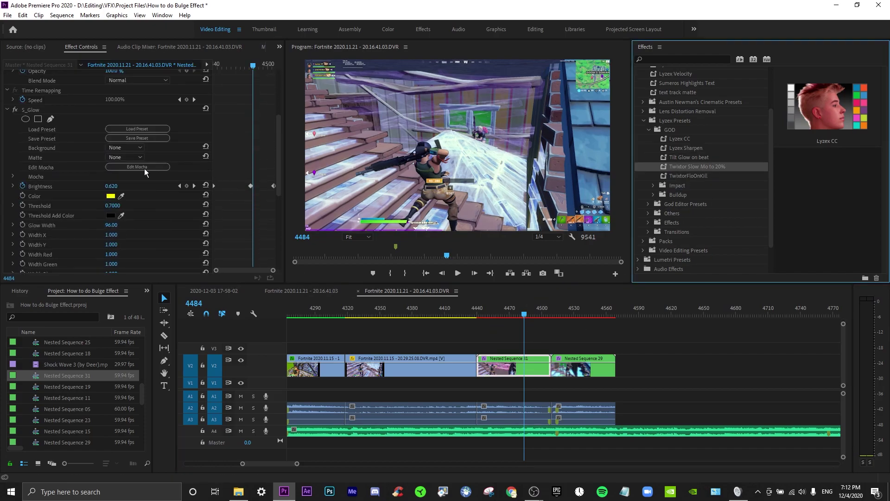
# Preview the Twixtor slow motion on Nested Sequence 31, stopping around frame 4495
pyautogui.click(7, 111)
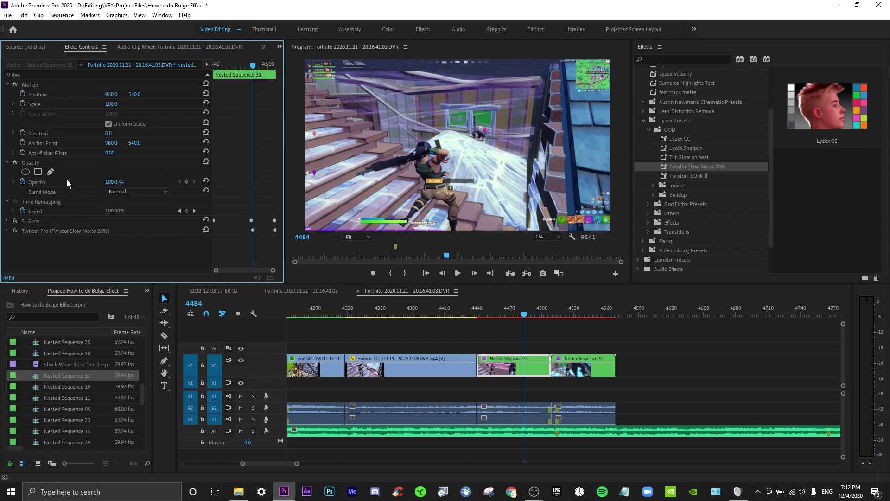
pyautogui.click(7, 231)
pyautogui.scroll(-2, 156, 227)
pyautogui.click(8, 185)
pyautogui.press('space')
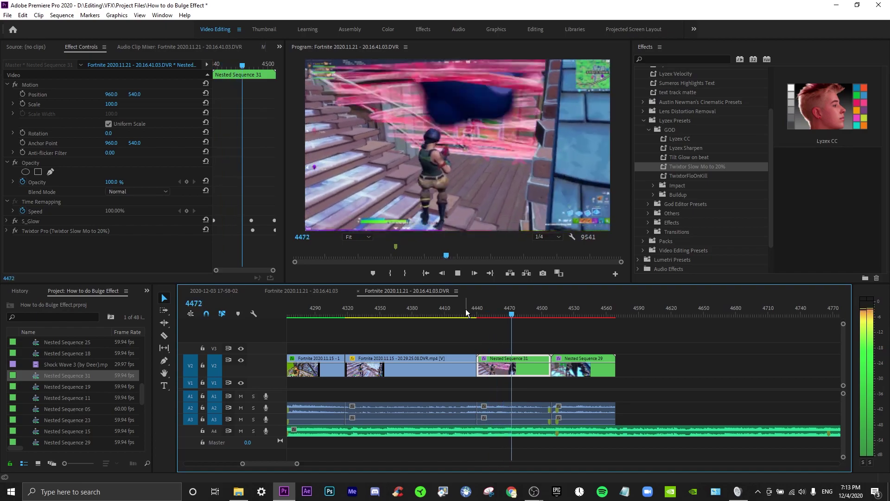
pyautogui.click(468, 309)
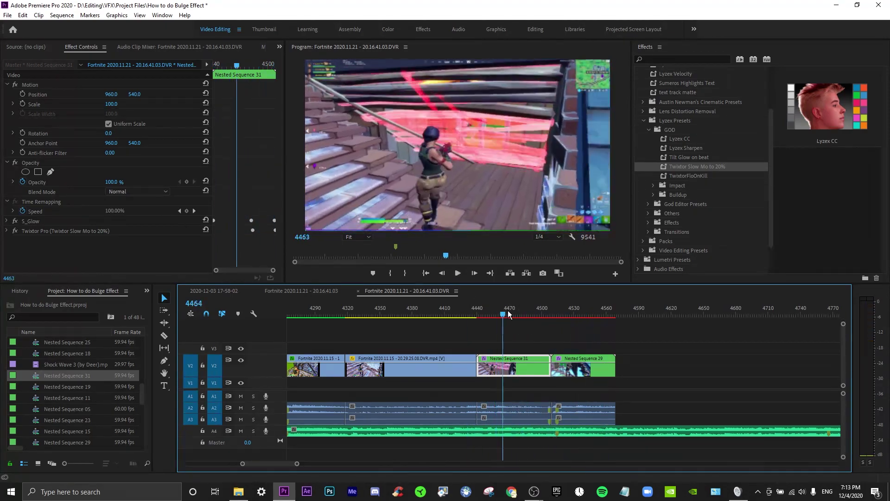
pyautogui.click(534, 314)
pyautogui.moveTo(536, 314)
pyautogui.mouseDown()
pyautogui.moveTo(552, 316)
pyautogui.moveTo(530, 319)
pyautogui.mouseUp()
# Save the project, move Twixtor's Speed keyframe later, and replay the slowdown
pyautogui.hotkey('ctrl', 's')
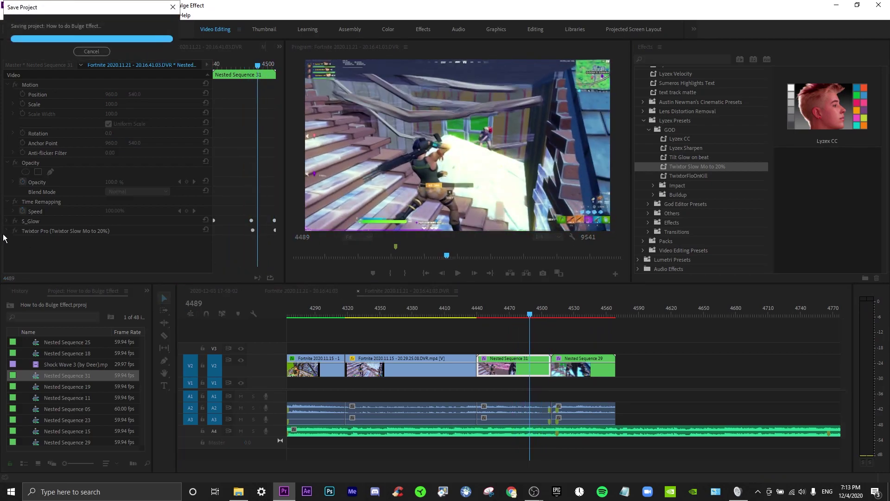
pyautogui.click(6, 233)
pyautogui.scroll(-5, 108, 232)
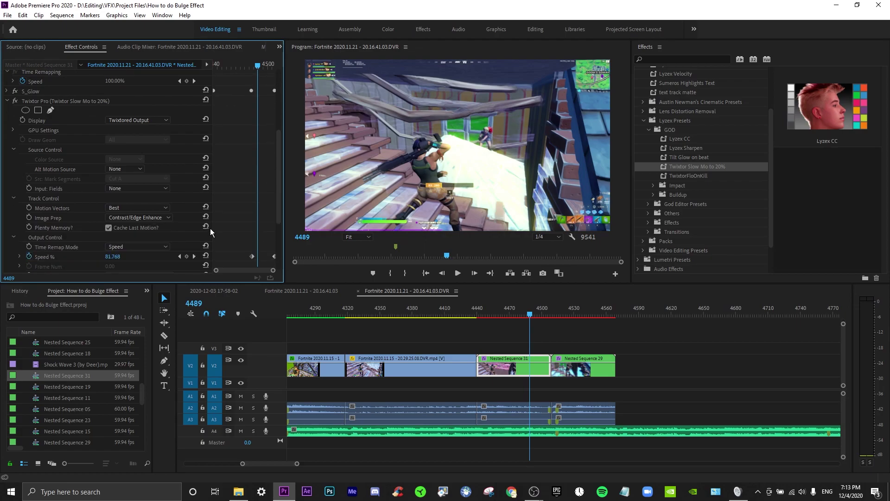
pyautogui.moveTo(256, 65)
pyautogui.mouseDown()
pyautogui.moveTo(275, 68)
pyautogui.moveTo(265, 74)
pyautogui.mouseUp()
pyautogui.moveTo(252, 218); pyautogui.dragTo(263, 219)
pyautogui.click(489, 317)
pyautogui.press('space')
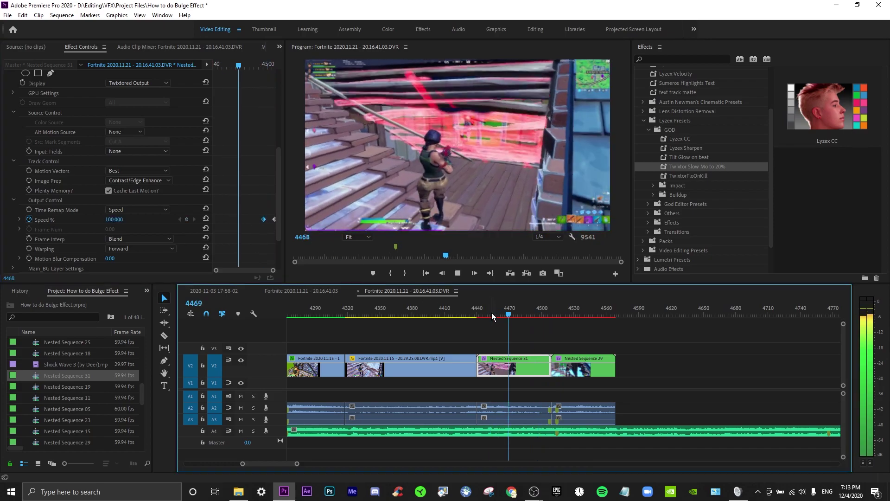
pyautogui.click(492, 315)
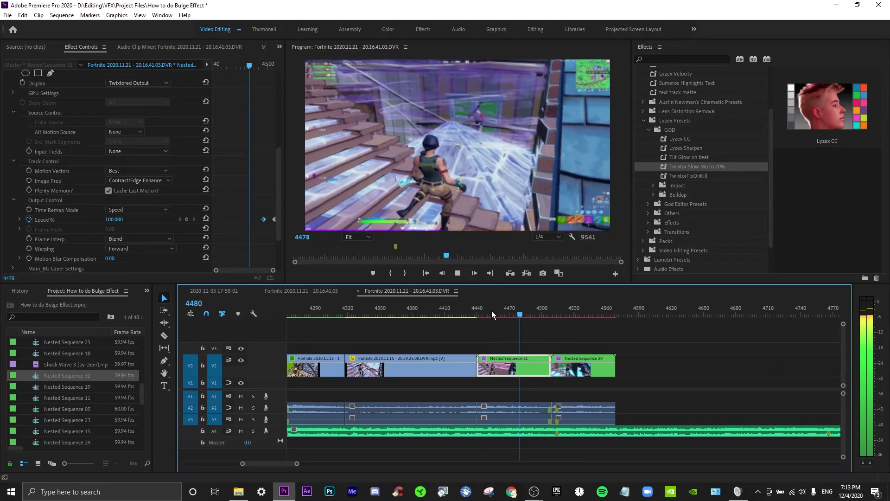
pyautogui.click(513, 316)
pyautogui.moveTo(515, 315); pyautogui.dragTo(519, 315)
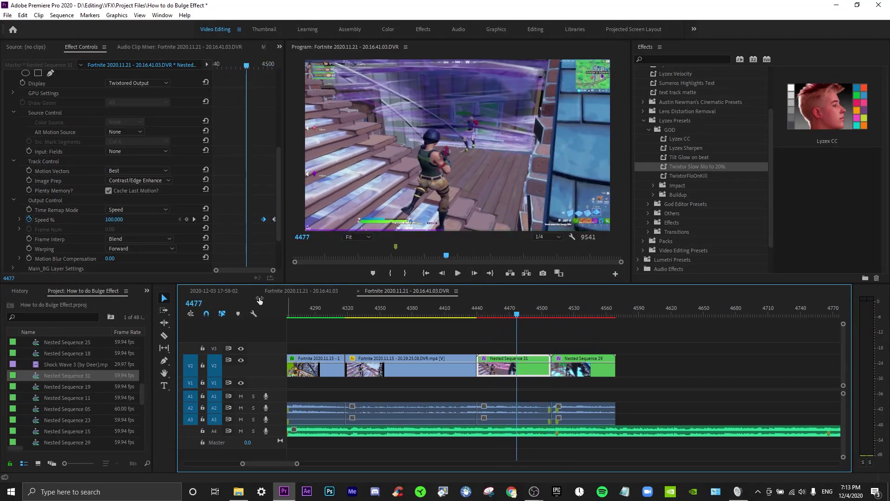
# Snap the Speed % keyframe onto frame 4480 and play the slowdown back
pyautogui.click(205, 304)
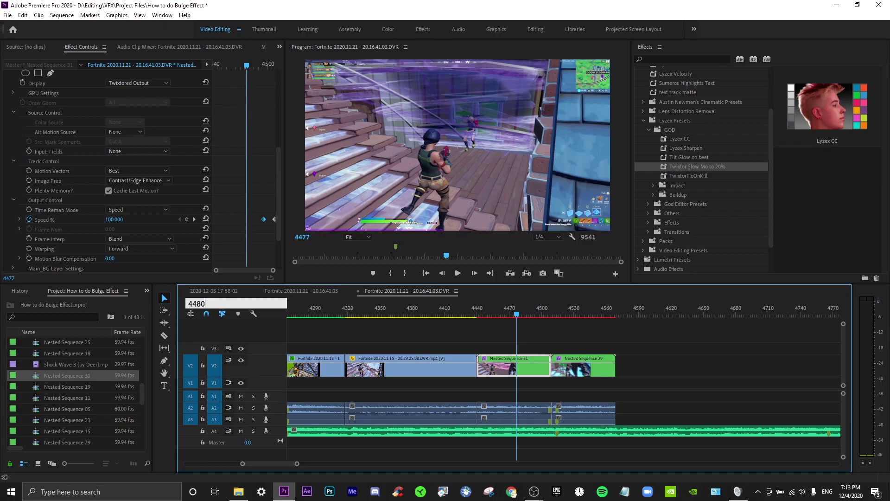
pyautogui.press('Return')
pyautogui.moveTo(264, 219); pyautogui.dragTo(251, 220)
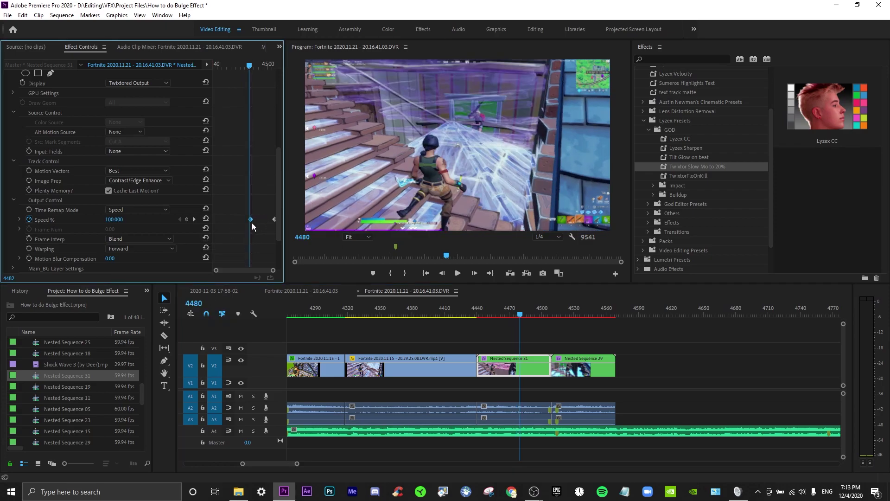
pyautogui.moveTo(517, 320)
pyautogui.mouseDown()
pyautogui.moveTo(507, 319)
pyautogui.moveTo(553, 318)
pyautogui.moveTo(509, 316)
pyautogui.mouseUp()
pyautogui.press('space')
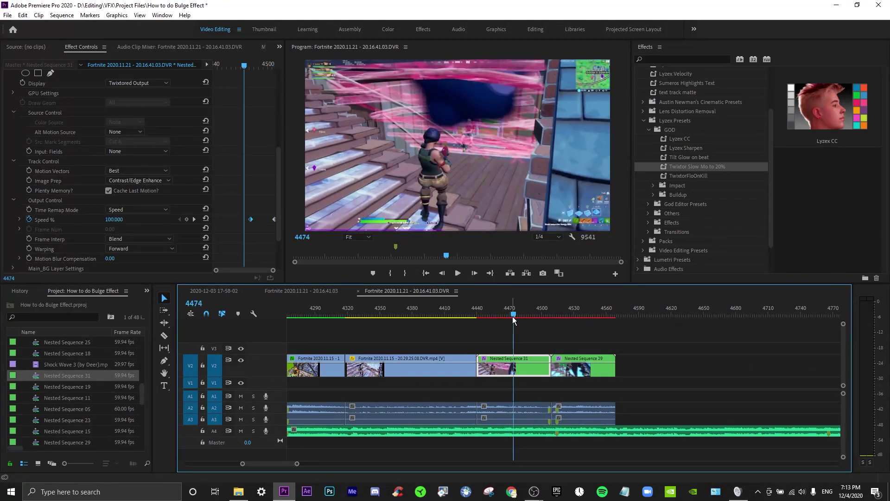
pyautogui.click(517, 316)
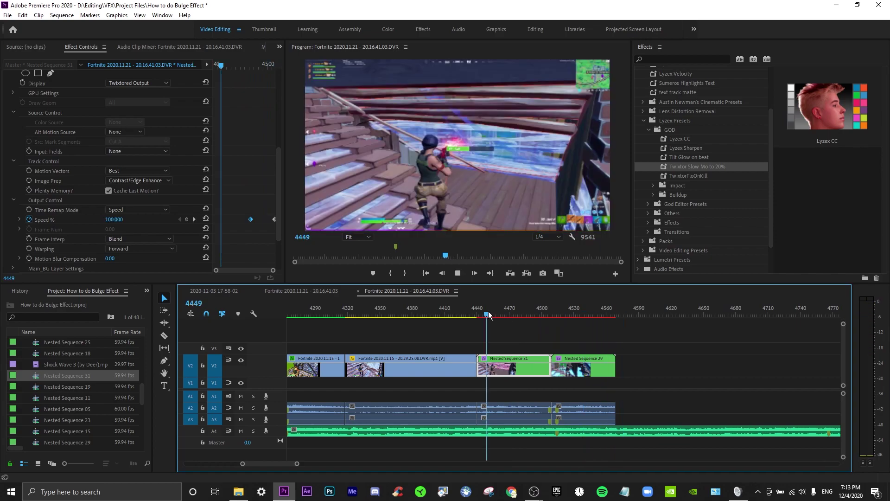
pyautogui.scroll(2, 92, 146)
pyautogui.scroll(2, 92, 145)
# Clear Twixtor Pro from Nested Sequence 31 and preview the clip at normal speed
pyautogui.click(68, 168)
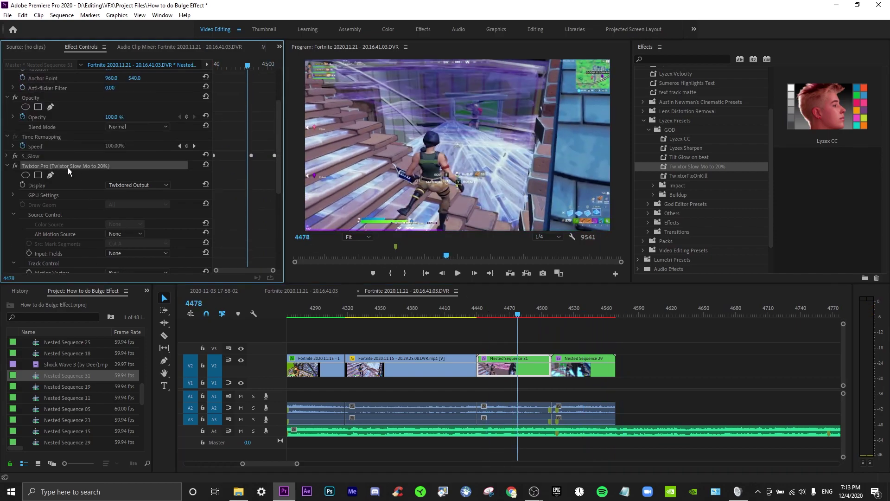
pyautogui.rightClick(68, 168)
pyautogui.click(139, 244)
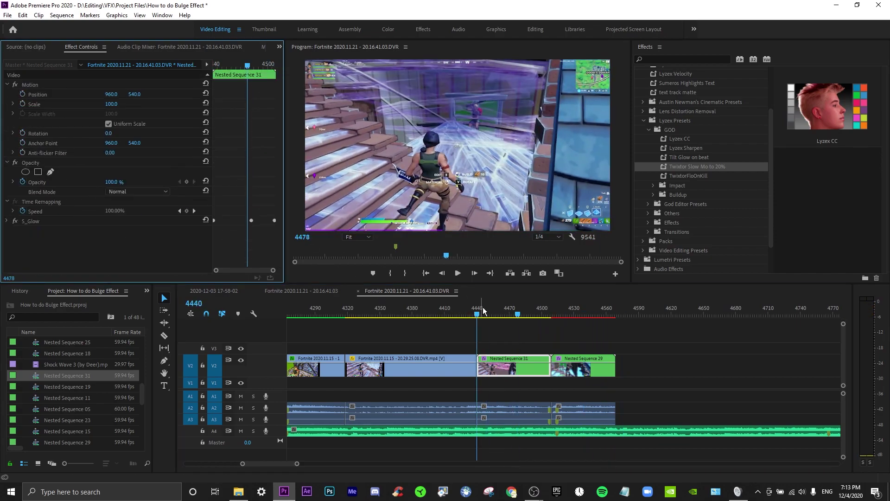
pyautogui.click(482, 324)
pyautogui.press('space')
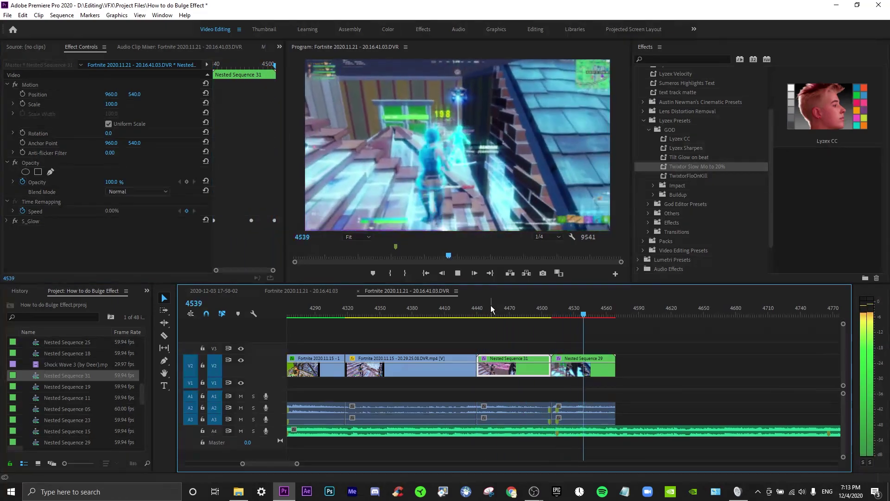
pyautogui.click(492, 310)
pyautogui.press('space')
pyautogui.click(523, 311)
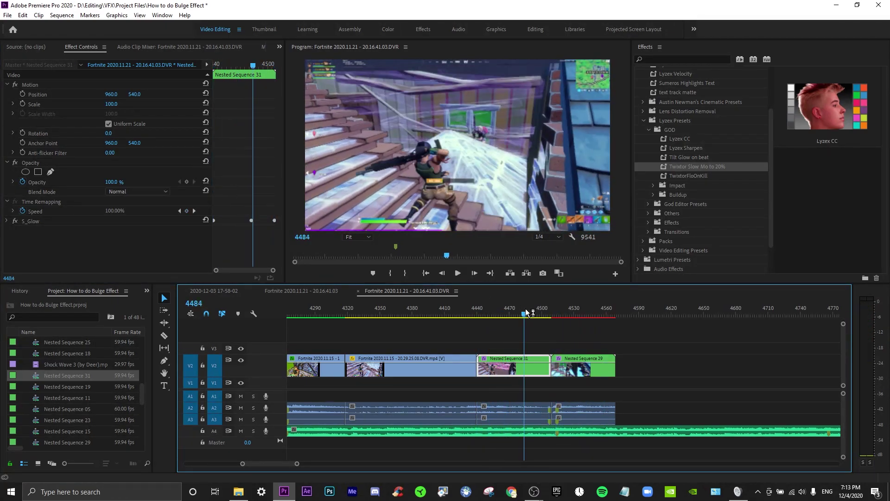
# Delete S_Glow and apply the Lyzex God Fade Buildup preset found by searching 'fad'
pyautogui.click(108, 220)
pyautogui.press('Delete')
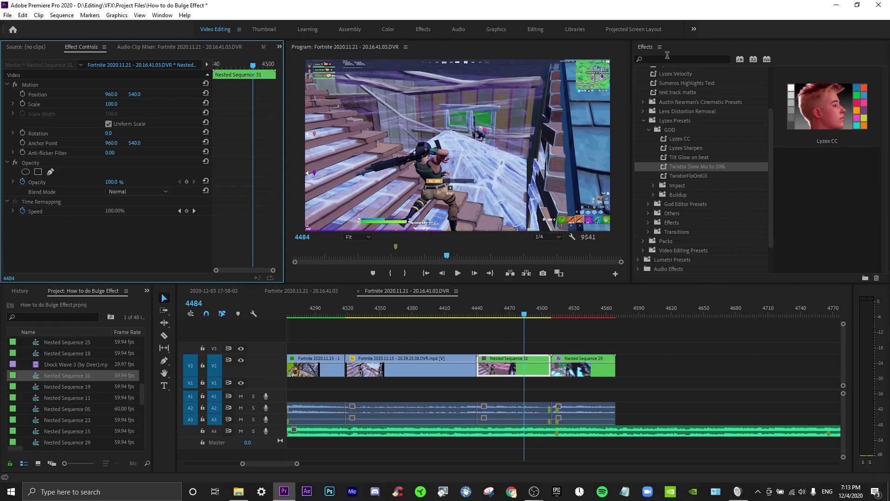
pyautogui.click(668, 56)
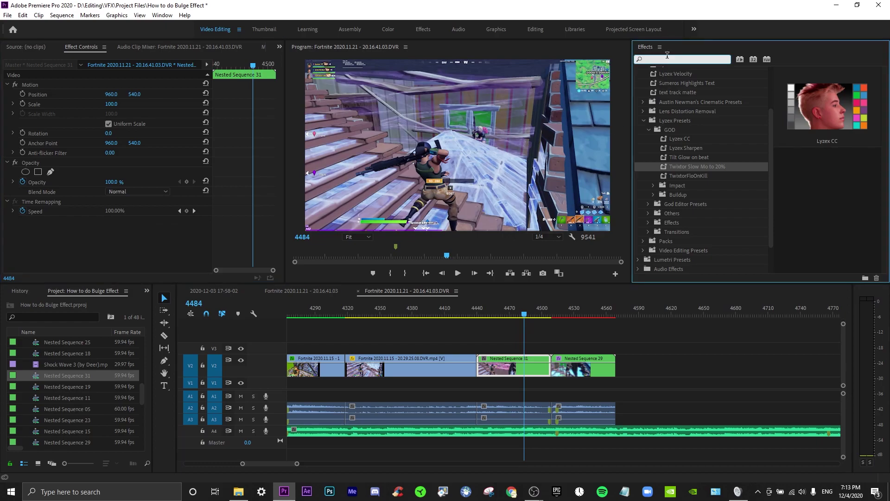
pyautogui.write('fade')
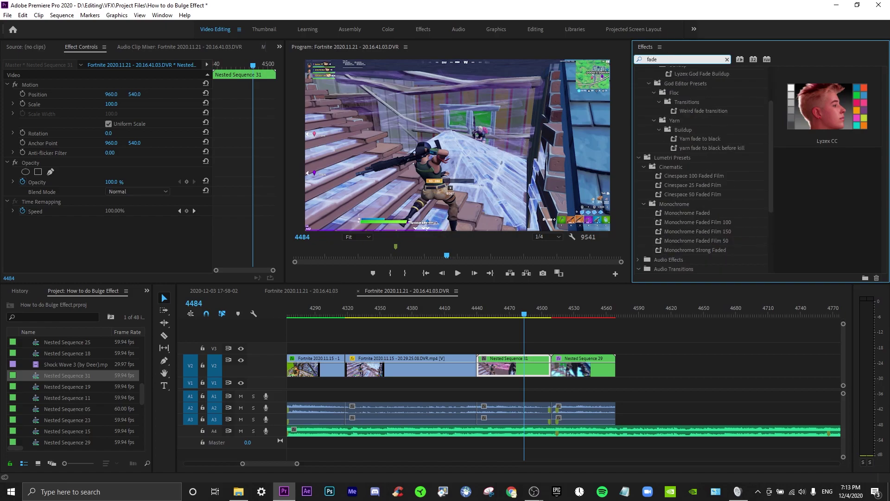
pyautogui.scroll(3, 700, 136)
pyautogui.moveTo(688, 136); pyautogui.dragTo(513, 366)
pyautogui.rightClick(505, 364)
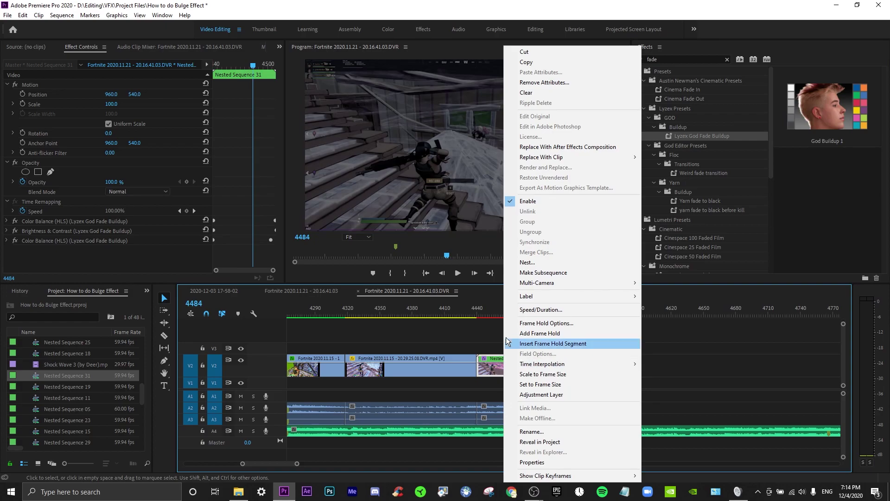
# Nest the clip as Nested Sequence 32 and play through the fade build-up
pyautogui.click(519, 263)
pyautogui.press('Return')
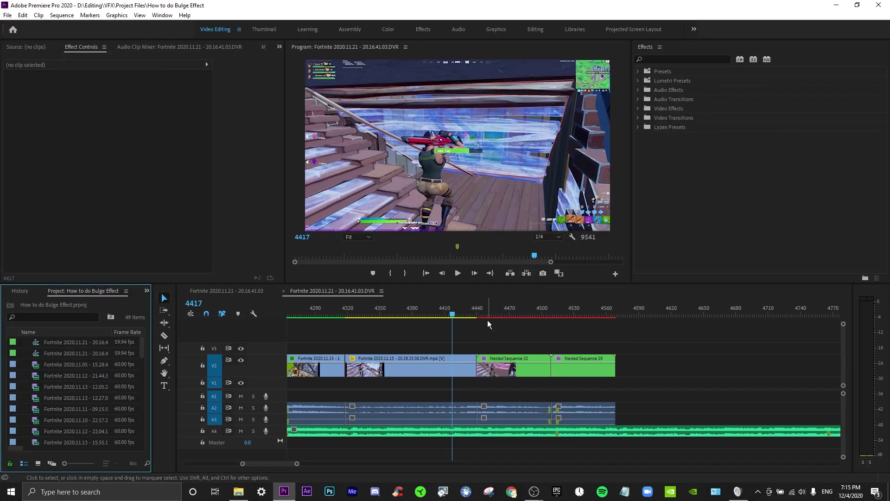
pyautogui.moveTo(480, 316); pyautogui.dragTo(537, 314)
pyautogui.click(521, 372)
pyautogui.moveTo(375, 307); pyautogui.dragTo(449, 317)
pyautogui.press('space')
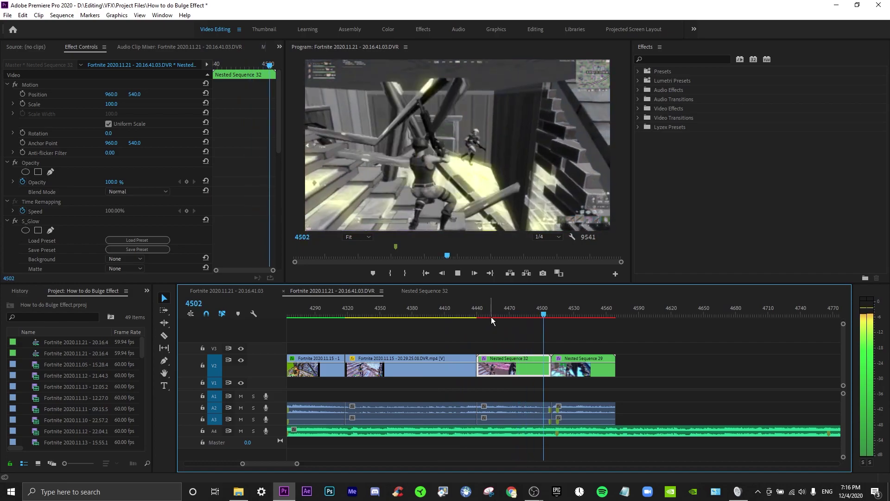
# Replay and scrub the fade build-up between frames 4425 and 4479 to review it
pyautogui.moveTo(485, 316); pyautogui.dragTo(533, 318)
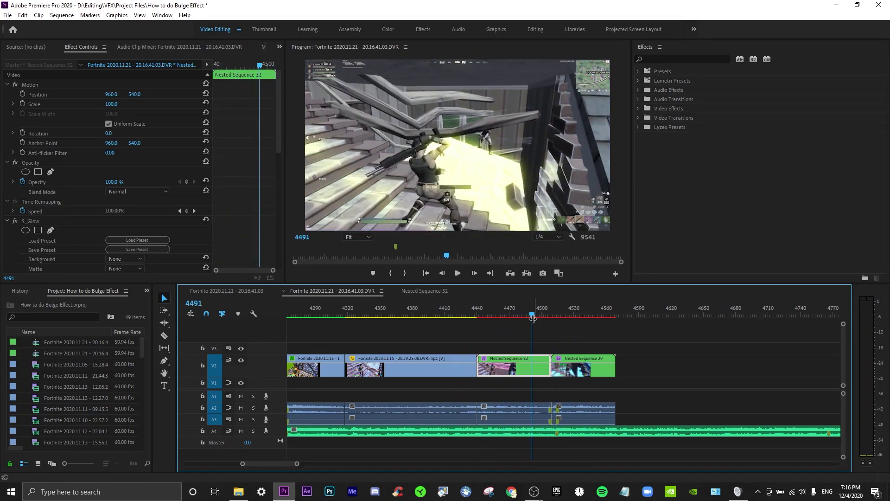
pyautogui.click(458, 317)
pyautogui.press('space')
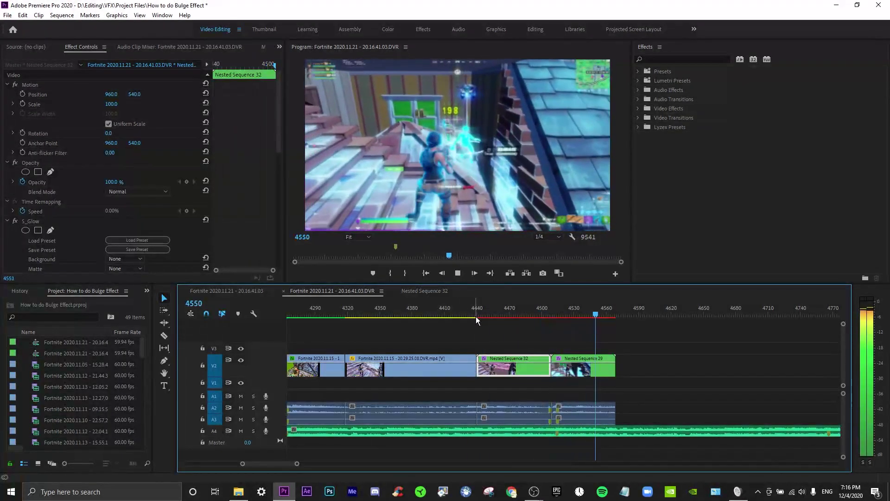
pyautogui.click(479, 316)
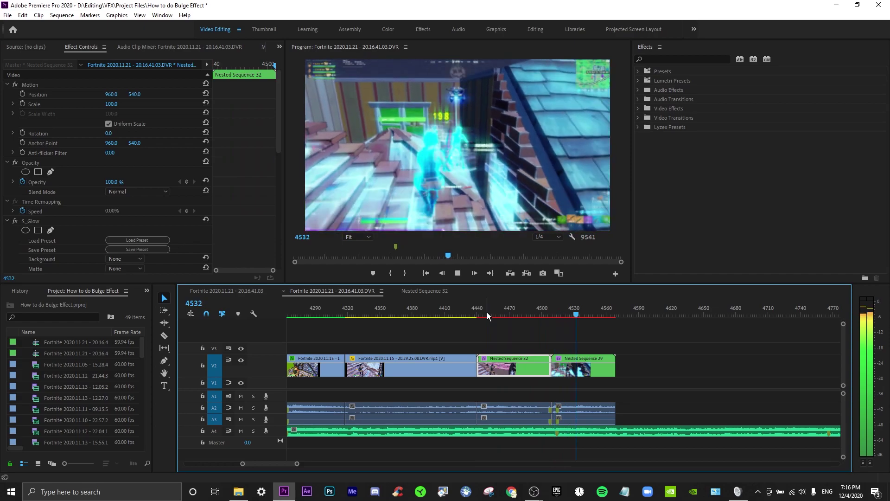
pyautogui.click(486, 316)
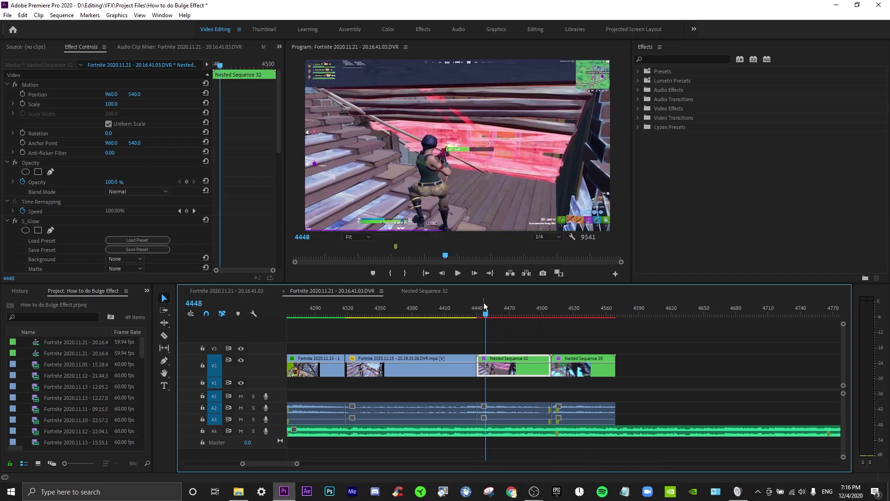
pyautogui.moveTo(485, 306); pyautogui.dragTo(588, 316)
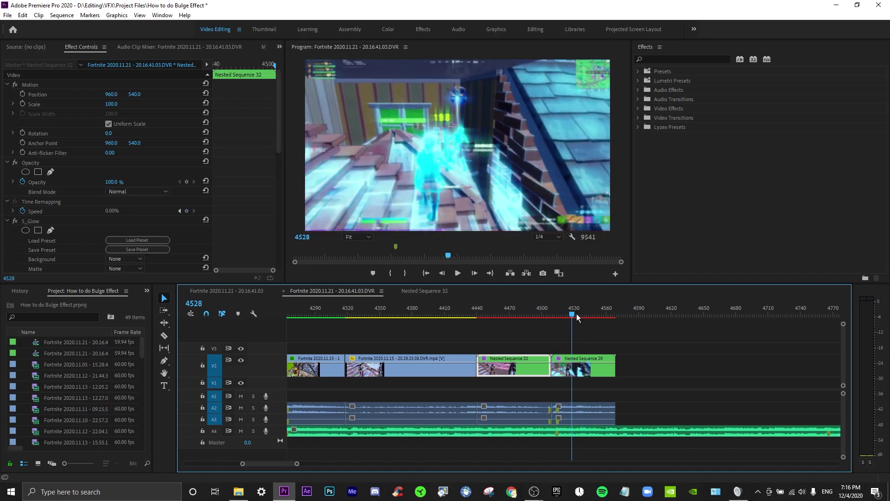
pyautogui.moveTo(550, 316); pyautogui.dragTo(467, 318)
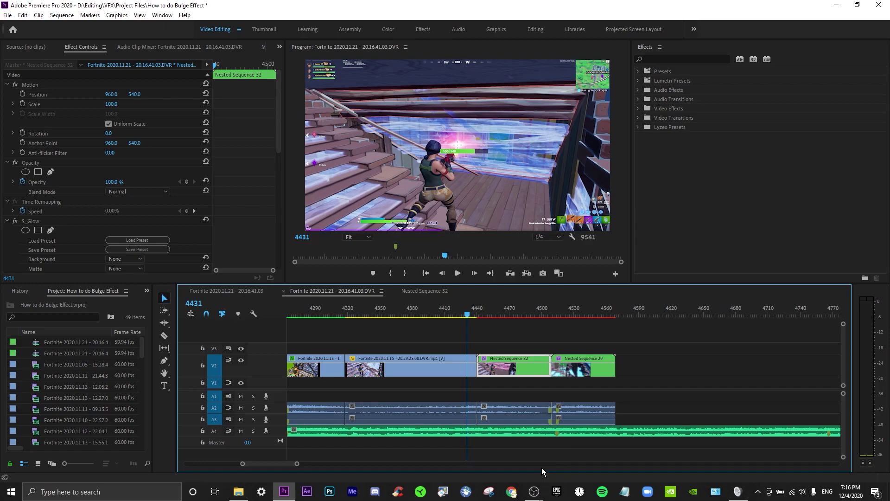
pyautogui.moveTo(546, 488)
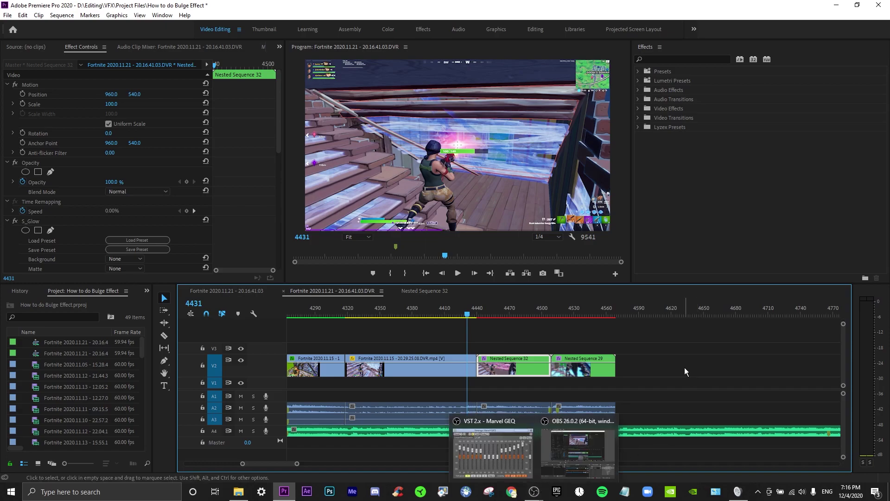